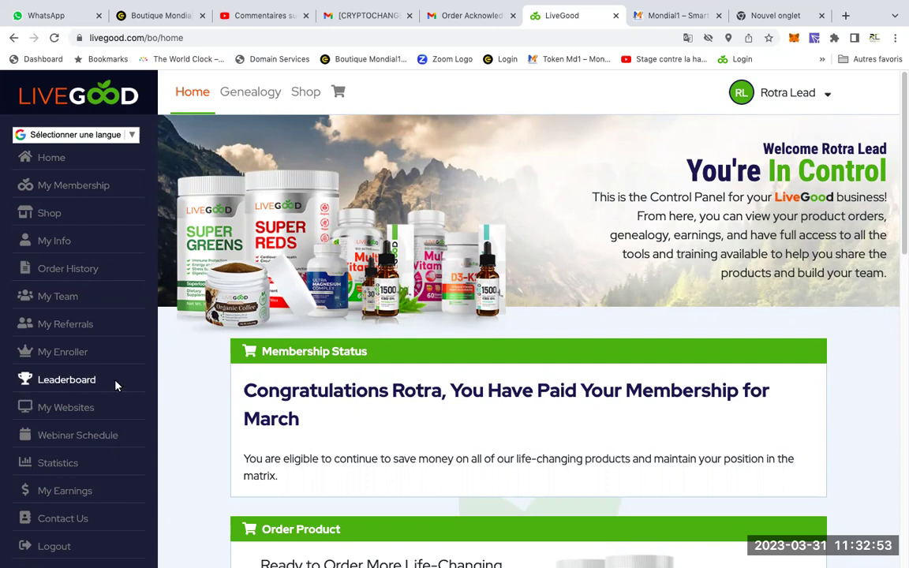
Open the Pay Plan page and highlight the maximum monthly earnings figure in the introduction.
scroll(115, 404, "down", 5)
scroll(80, 364, "down", 7)
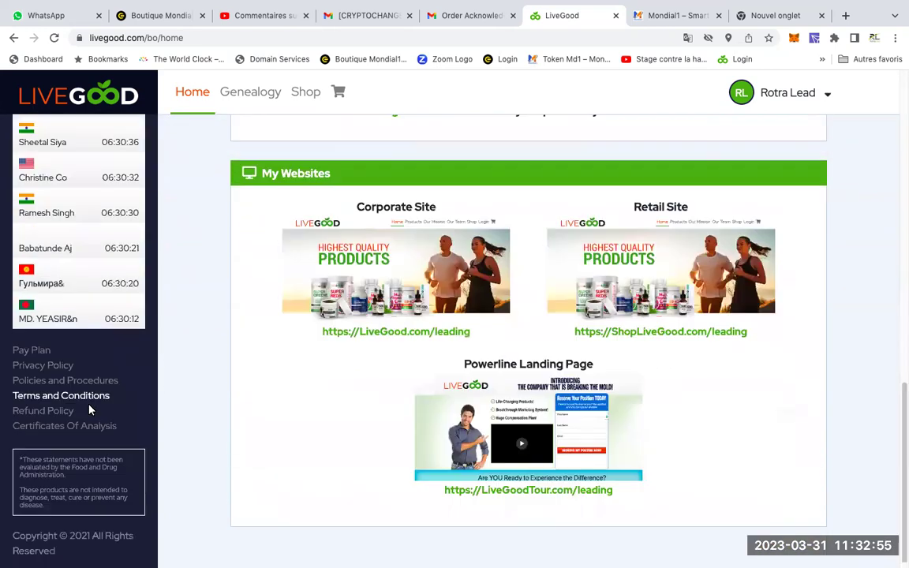
left_click(44, 352)
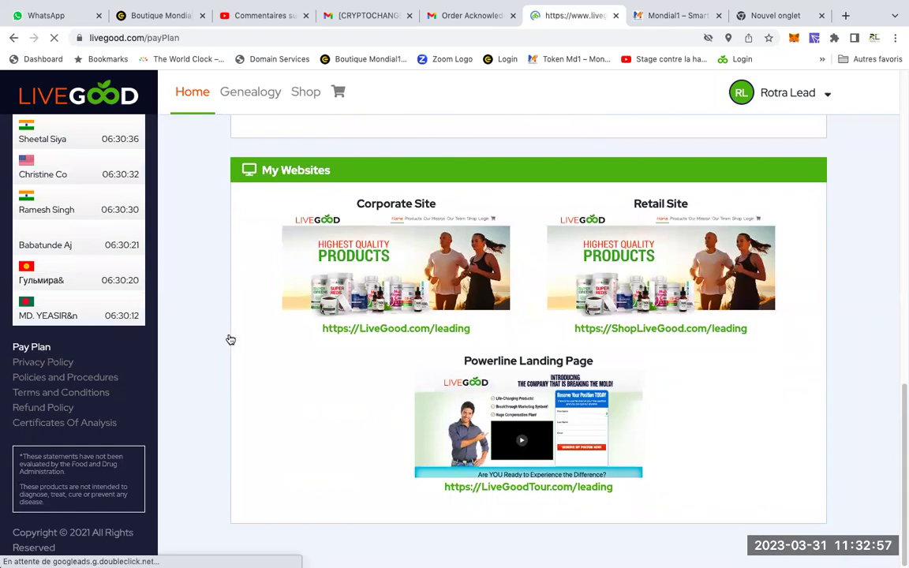
scroll(228, 347, "down", 3)
scroll(225, 348, "up", 1)
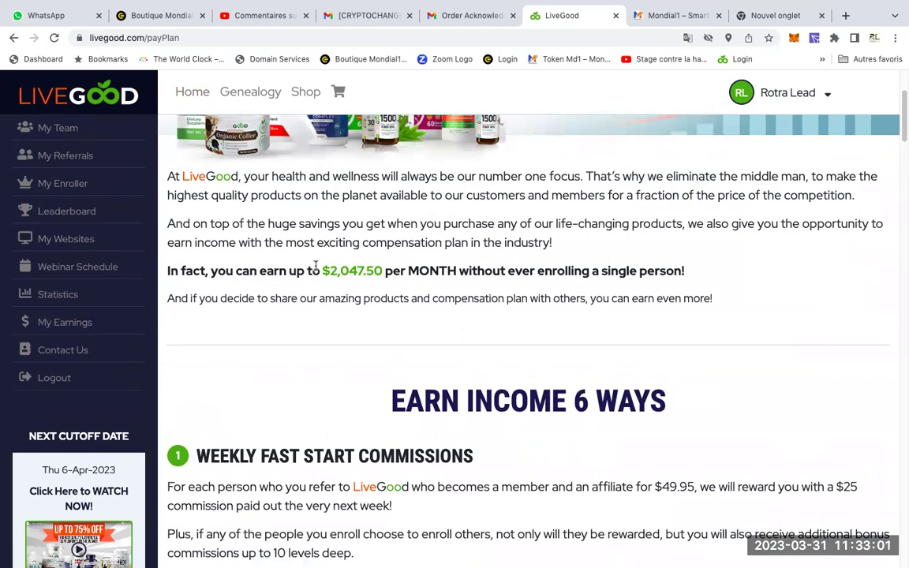
left_click_drag(320, 268, 396, 267)
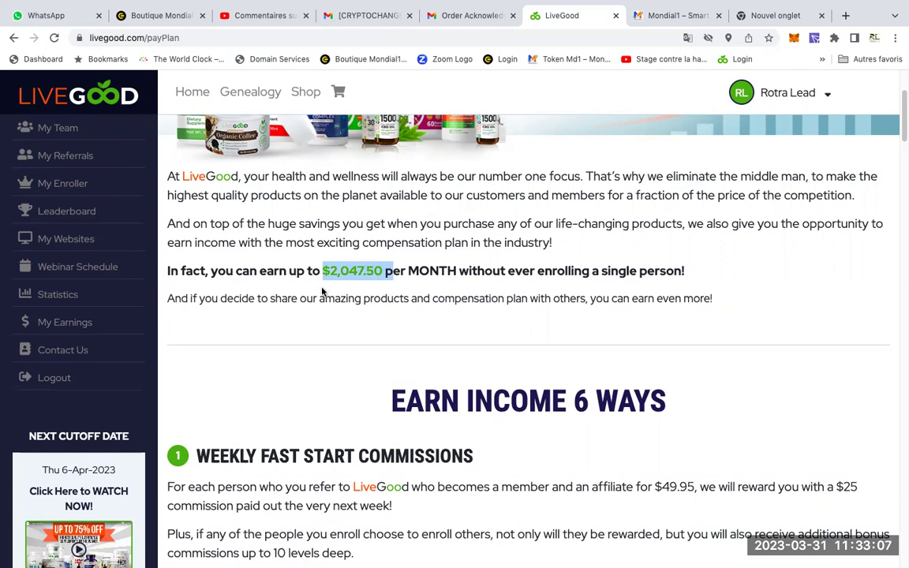
left_click(321, 291)
Return from the compensation plan to the back office Home page.
scroll(323, 293, "up", 2)
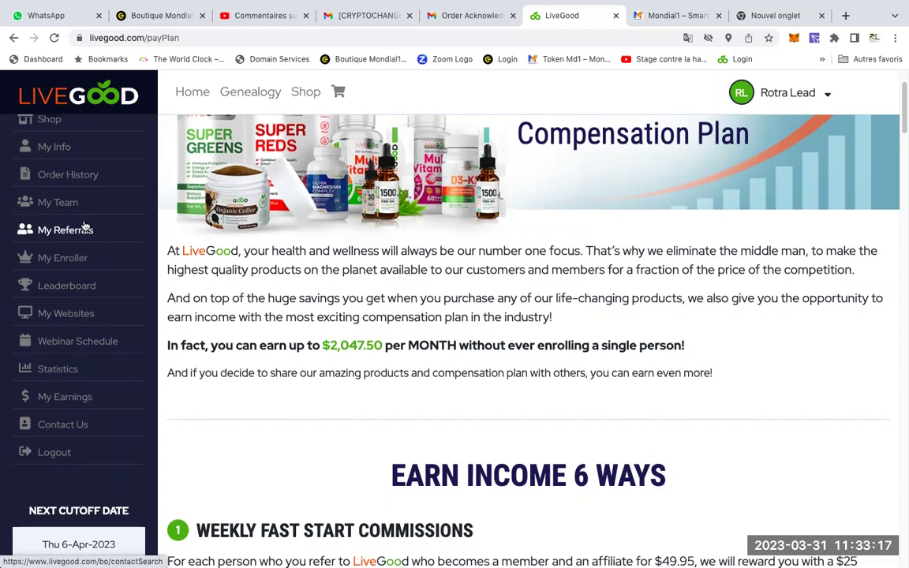
scroll(55, 237, "up", 1)
scroll(55, 160, "up", 3)
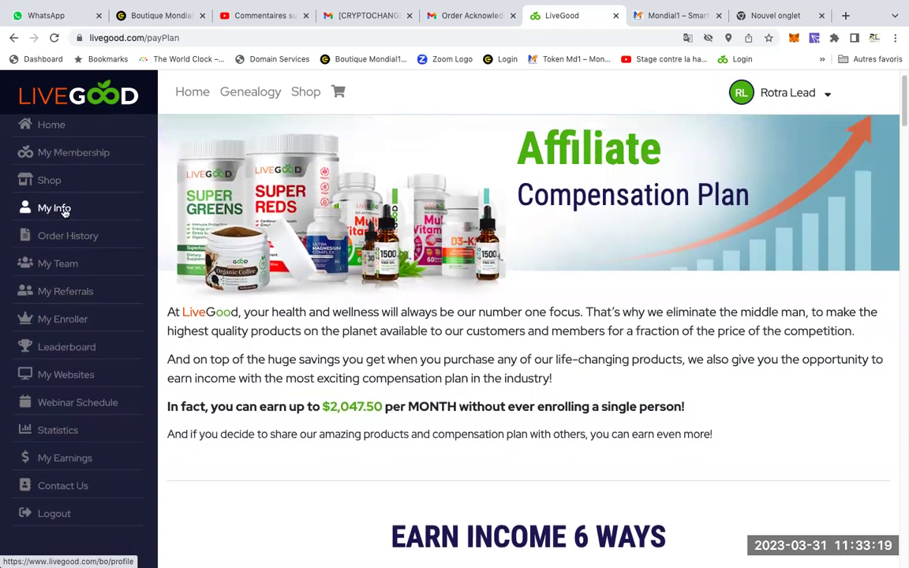
left_click(56, 158)
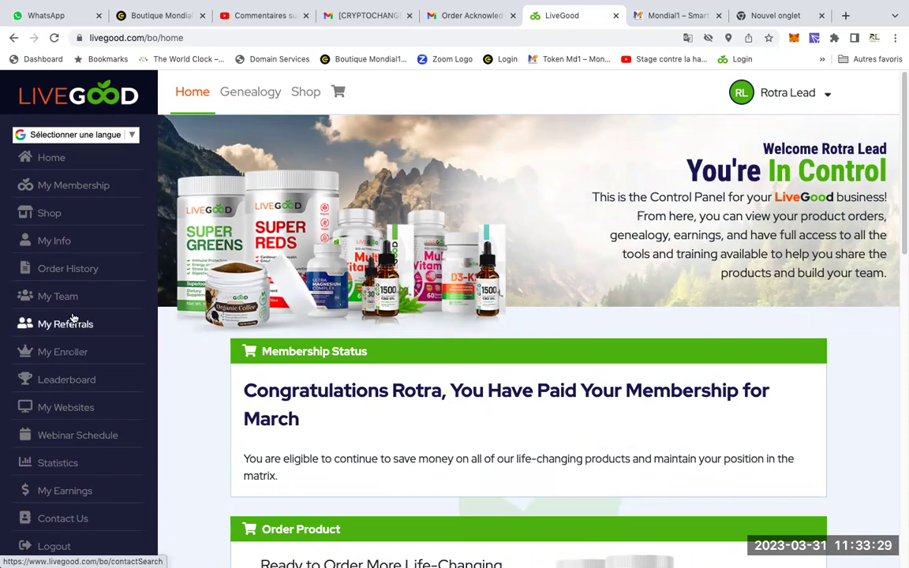
Open the Leaderboard and highlight the members enrolled figure of the entry ranked 43.
scroll(77, 326, "down", 1)
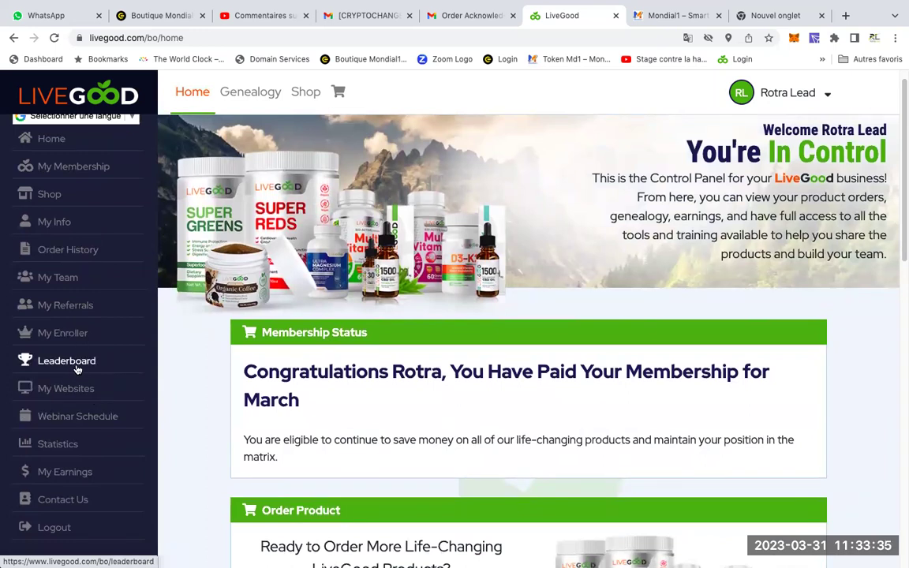
left_click(77, 363)
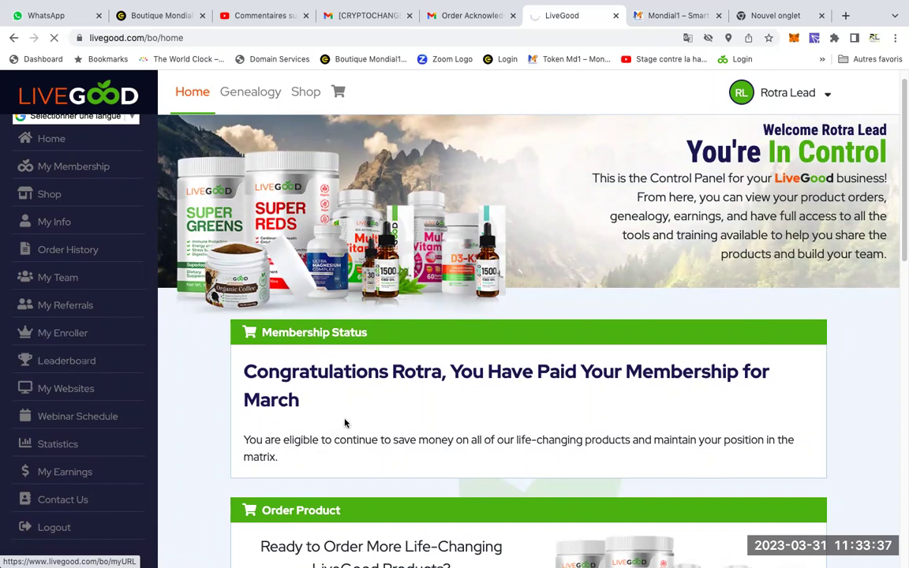
scroll(346, 411, "down", 10)
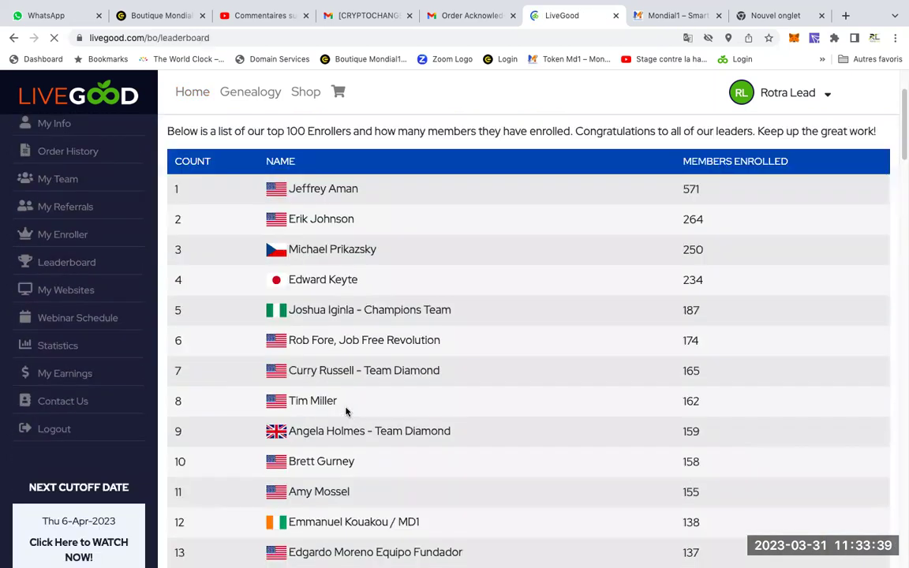
scroll(345, 411, "down", 5)
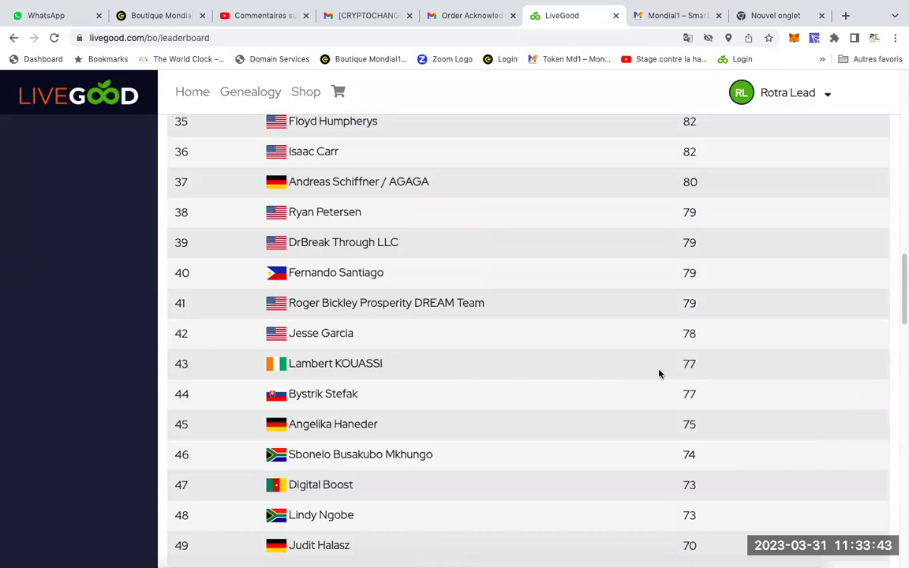
left_click_drag(682, 364, 714, 371)
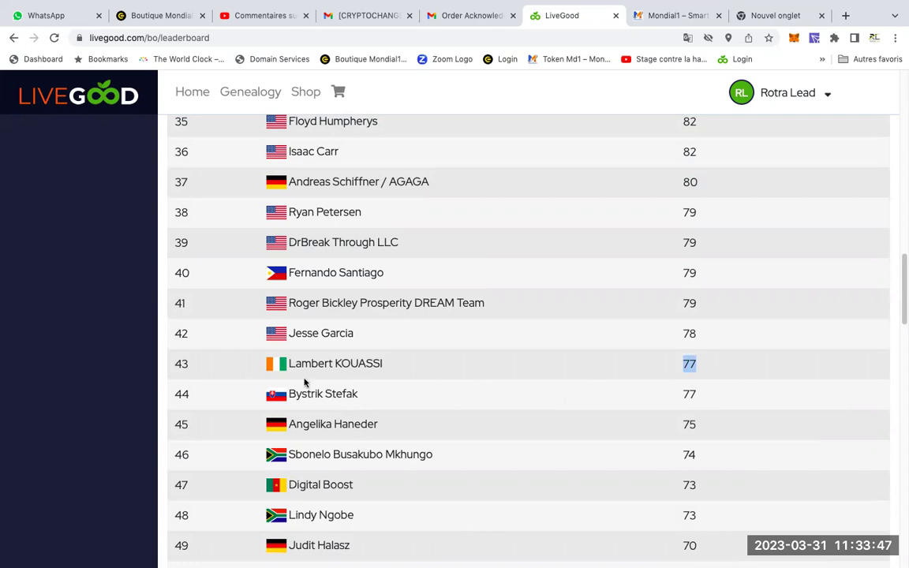
left_click(687, 366)
In the Leaderboard entry ranked 12, highlight the MD1 tag, the members enrolled figure and the full name in turn.
scroll(406, 366, "up", 5)
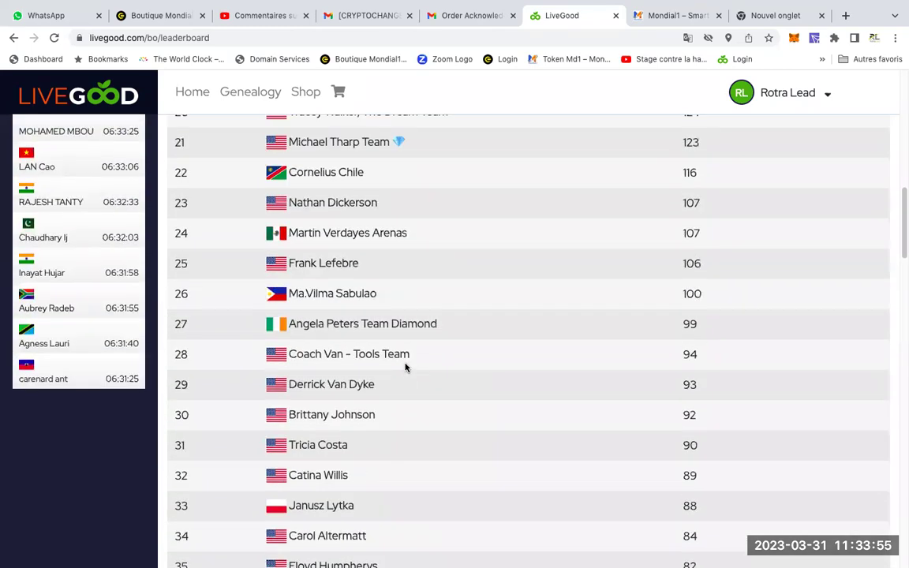
scroll(406, 365, "up", 6)
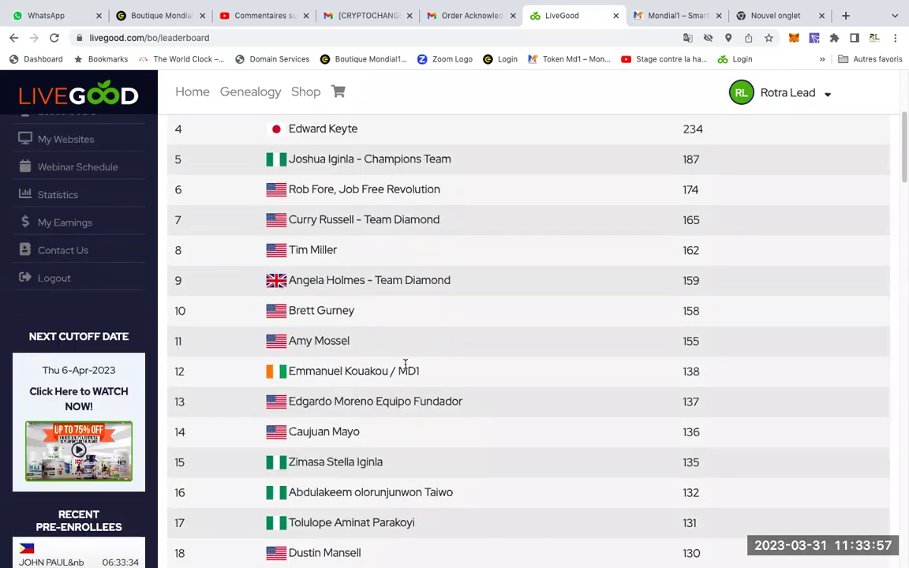
scroll(407, 366, "down", 1)
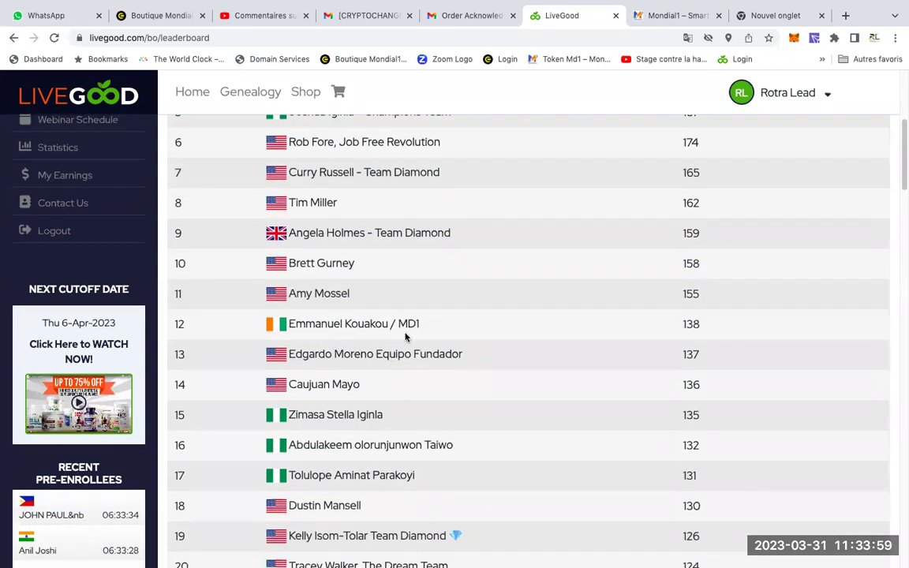
left_click_drag(398, 324, 425, 325)
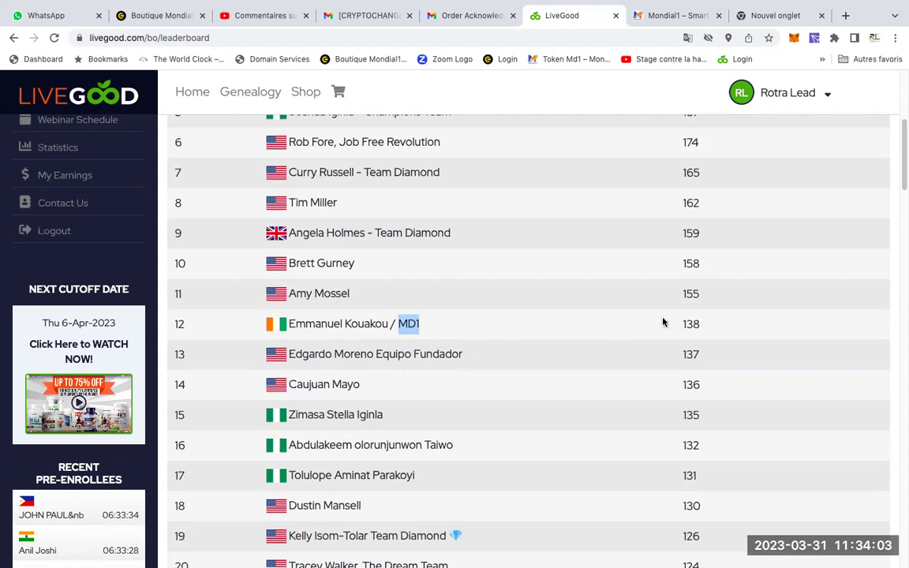
left_click_drag(684, 324, 710, 327)
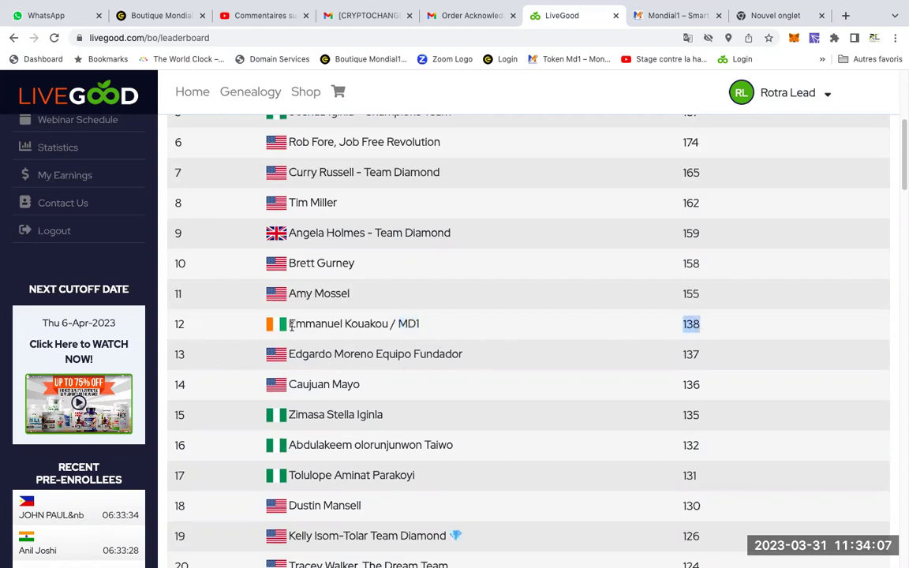
left_click_drag(289, 324, 437, 325)
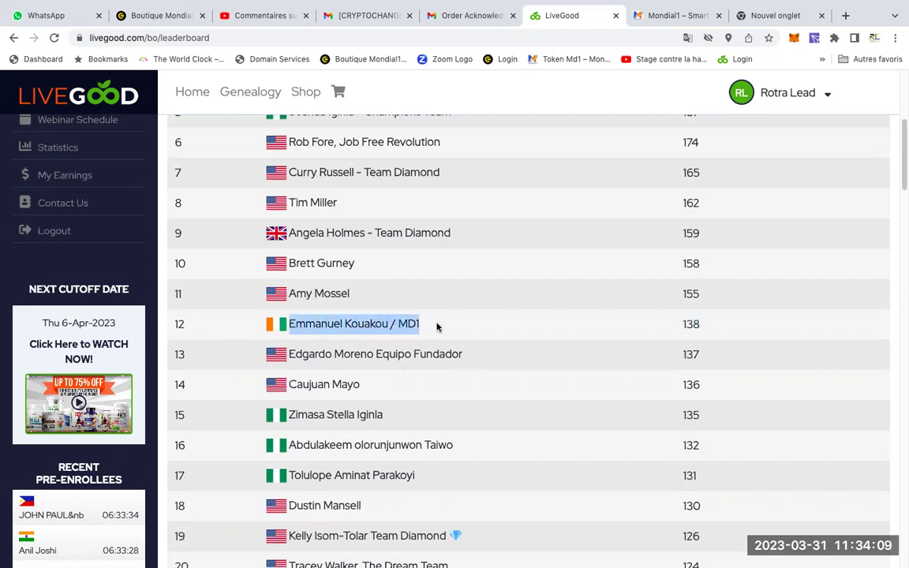
left_click(554, 329)
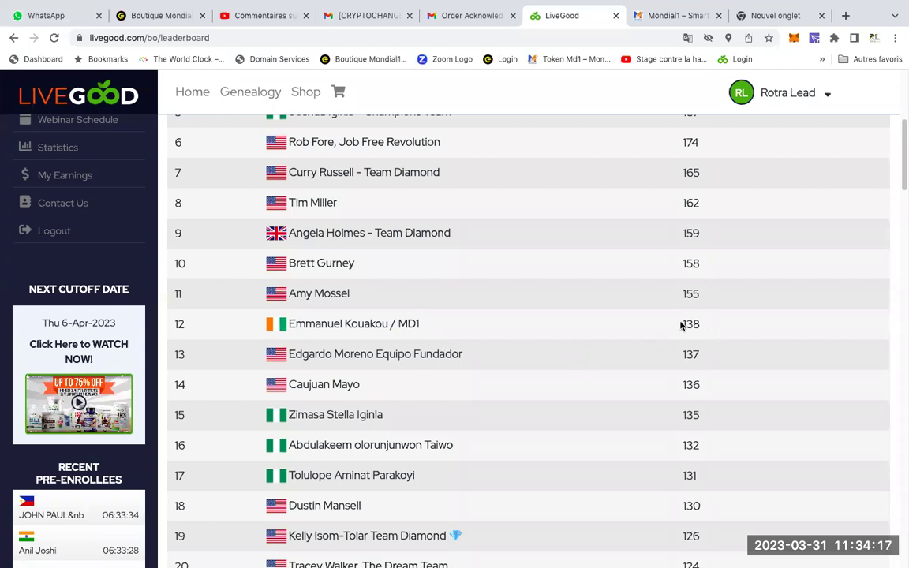
Review the top Leaderboard ranks and highlight the MD1 tag in the 12th entry again.
scroll(692, 309, "up", 3)
scroll(692, 309, "down", 2)
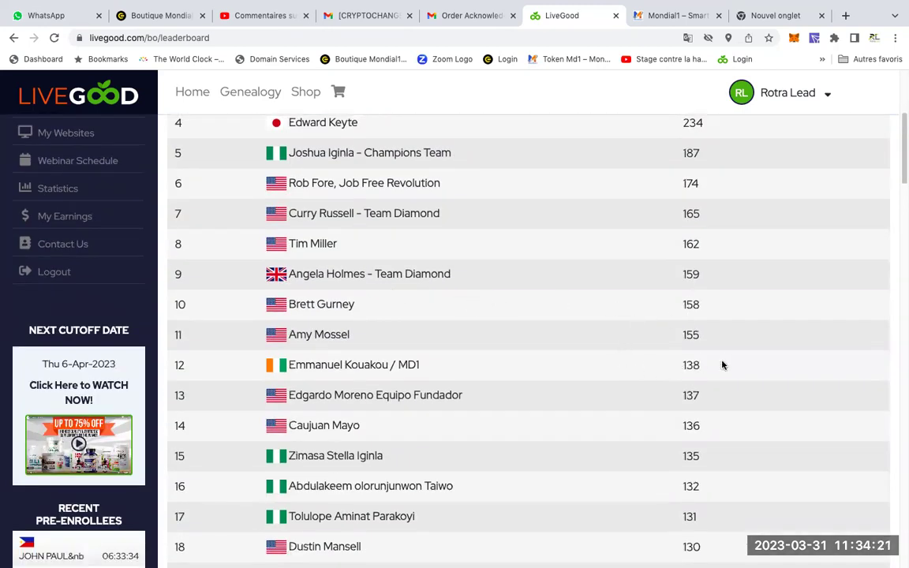
left_click_drag(712, 373, 472, 373)
left_click(428, 365)
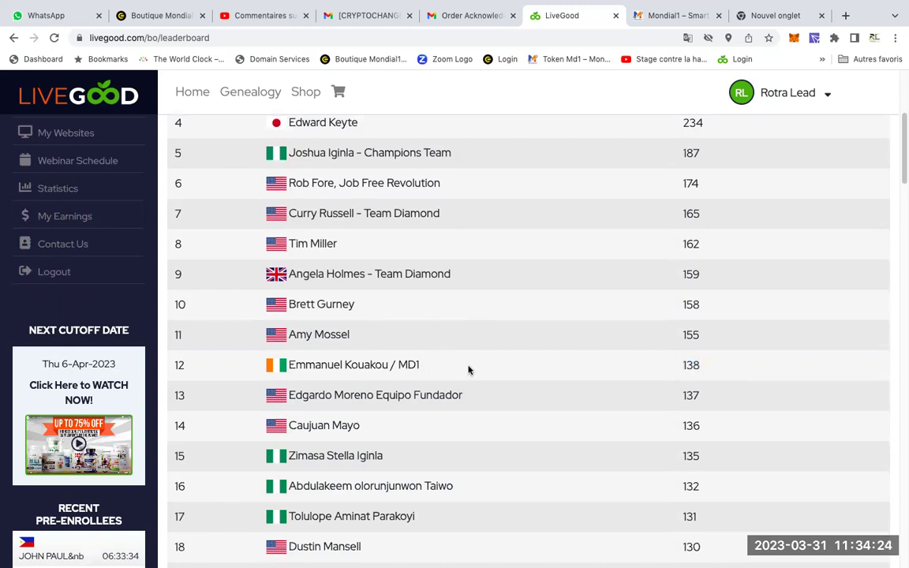
double_click(407, 364)
Leave the Leaderboard and return to the back office Home page.
scroll(110, 224, "up", 3)
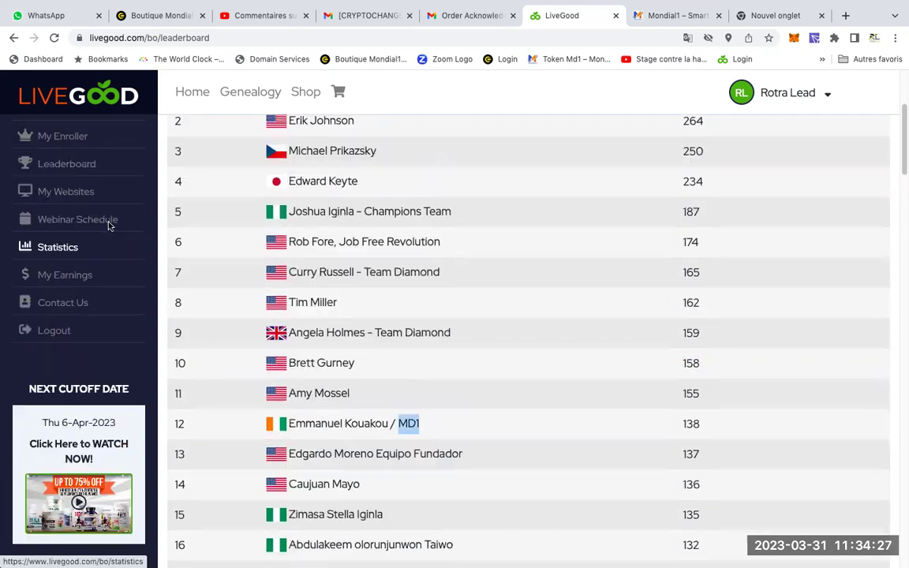
scroll(77, 226, "up", 1)
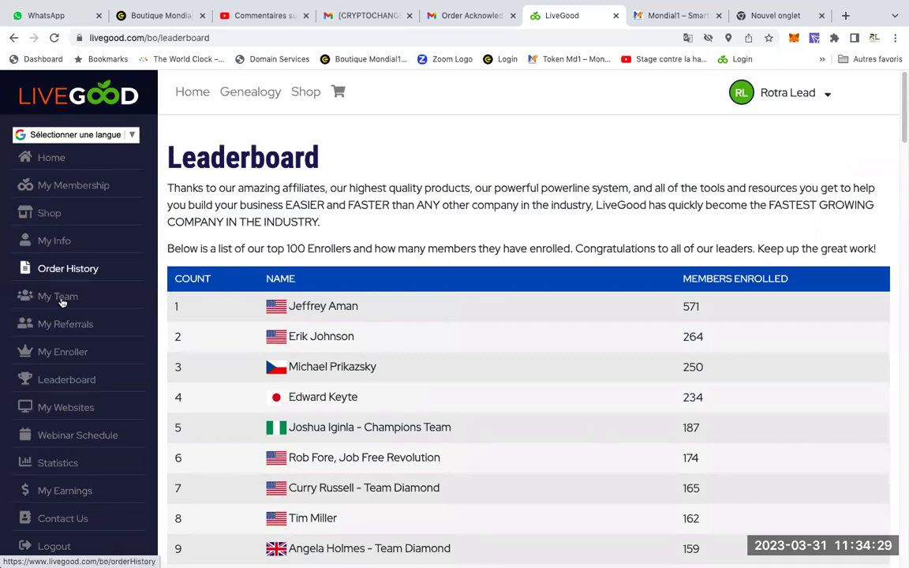
left_click(47, 157)
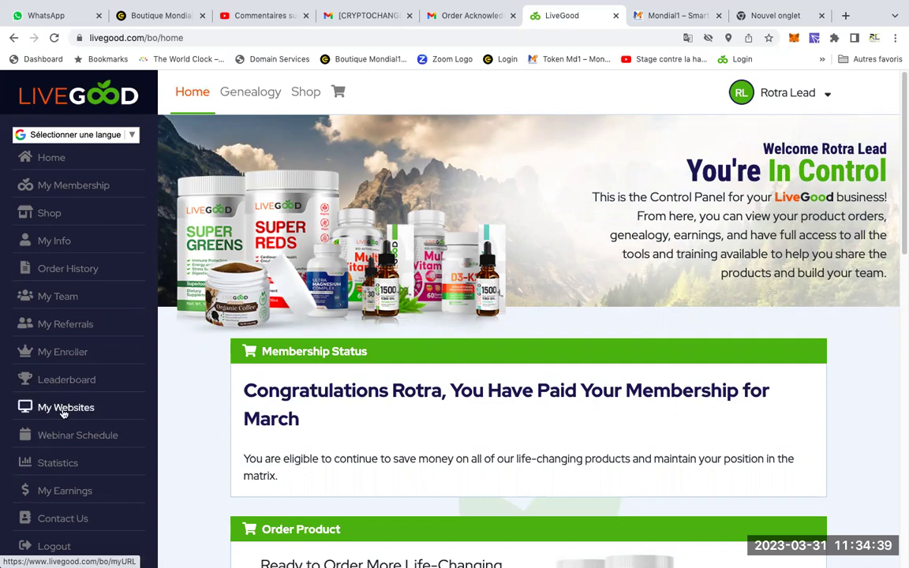
Open My Referrals and examine the search fields, member status legend and contact results.
left_click(63, 325)
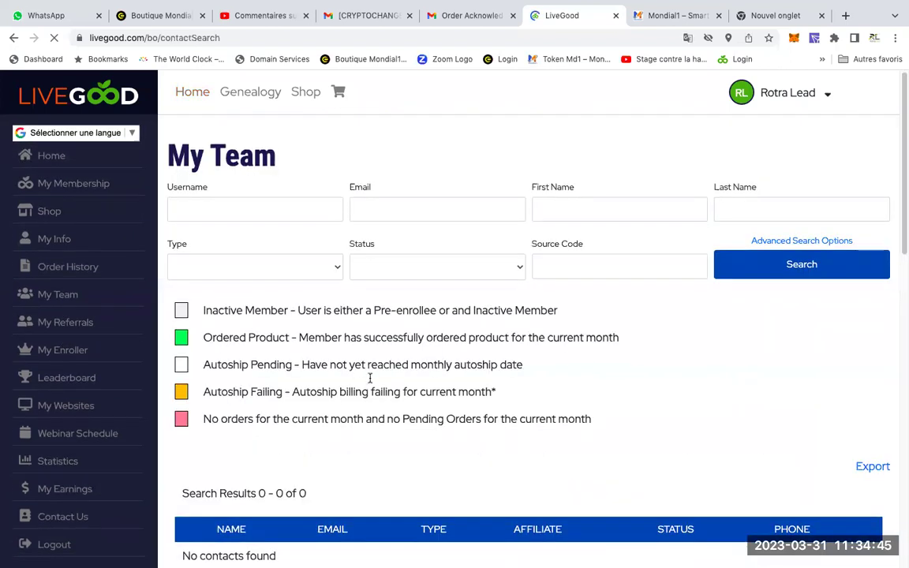
scroll(369, 379, "down", 5)
scroll(370, 383, "down", 5)
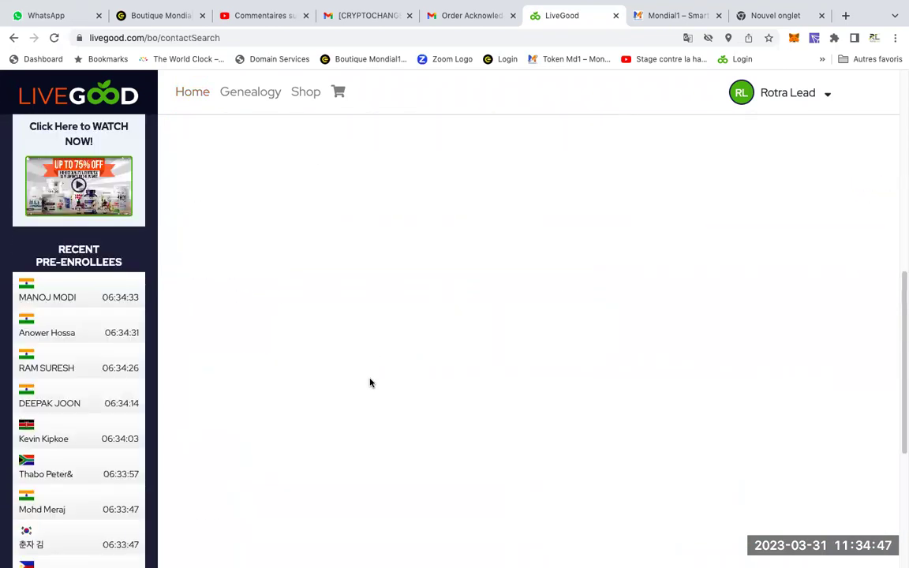
scroll(370, 383, "down", 4)
scroll(370, 382, "up", 10)
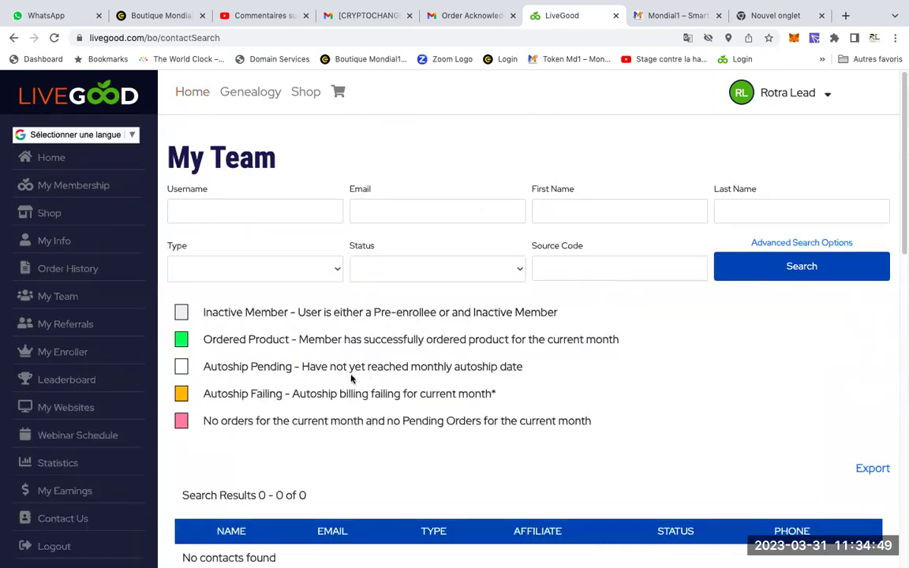
scroll(352, 378, "down", 3)
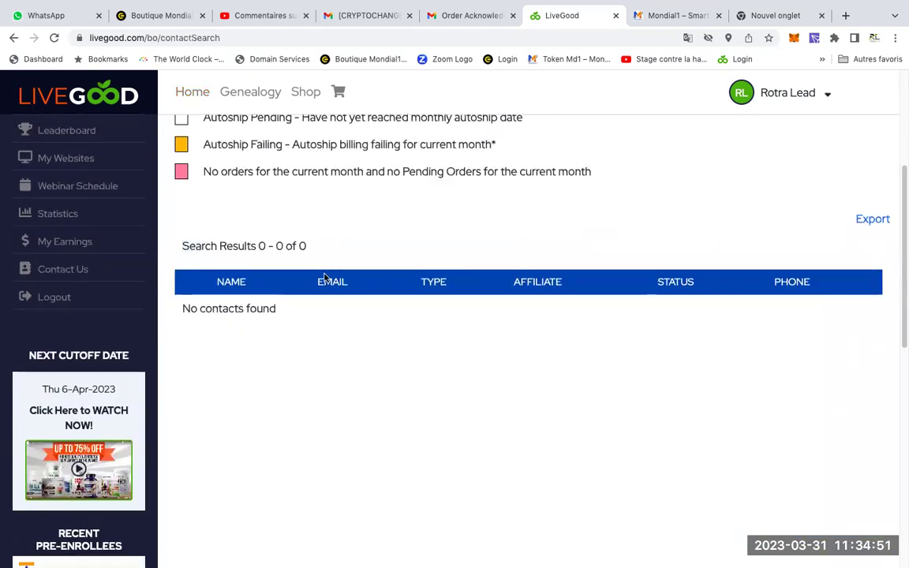
scroll(300, 270, "up", 4)
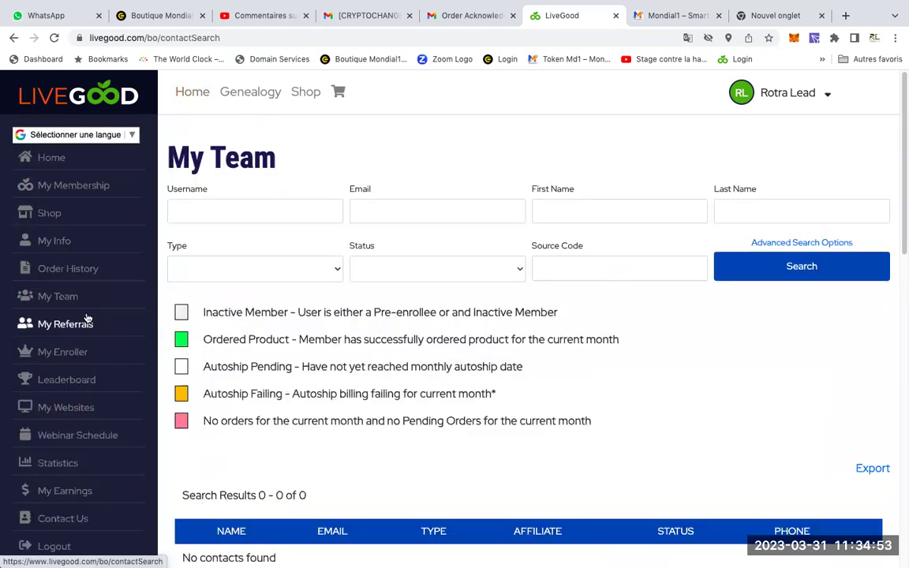
scroll(79, 316, "down", 1)
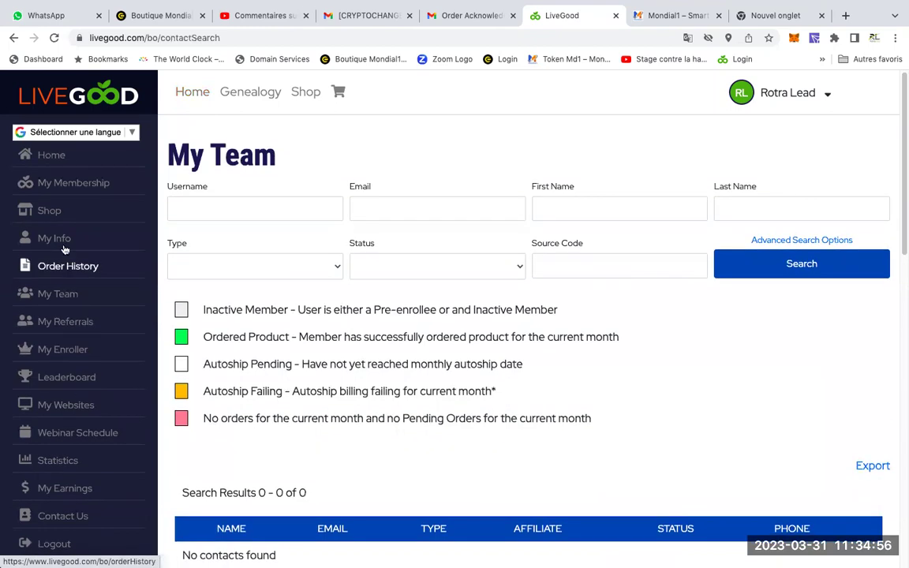
Open My Team and examine the Genealogy matrix with its rank legend and member positions.
left_click(63, 297)
scroll(513, 398, "down", 3)
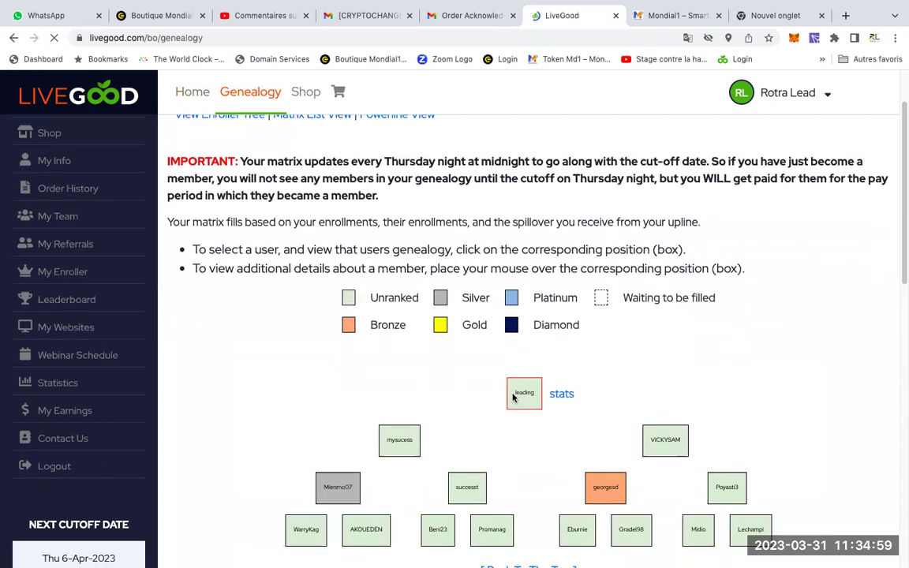
scroll(489, 445, "down", 1)
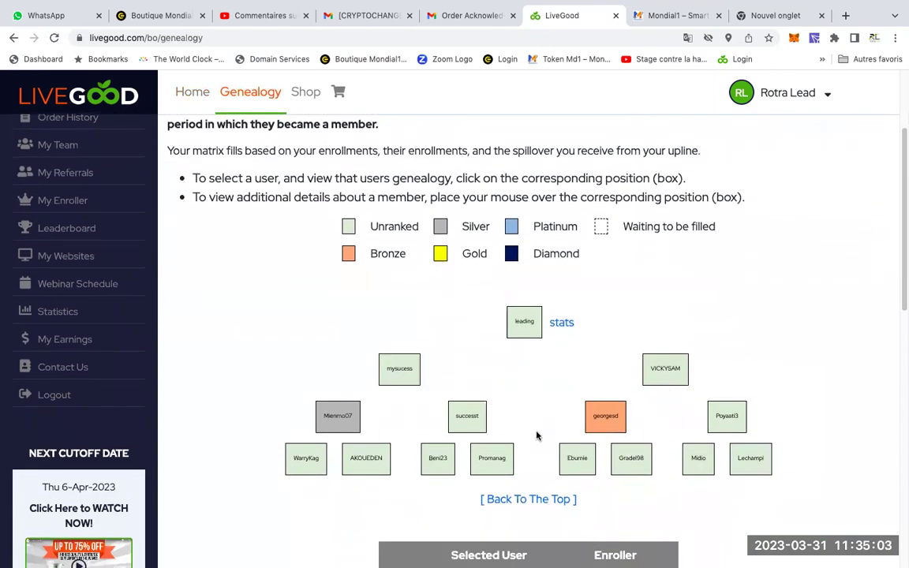
scroll(529, 430, "up", 4)
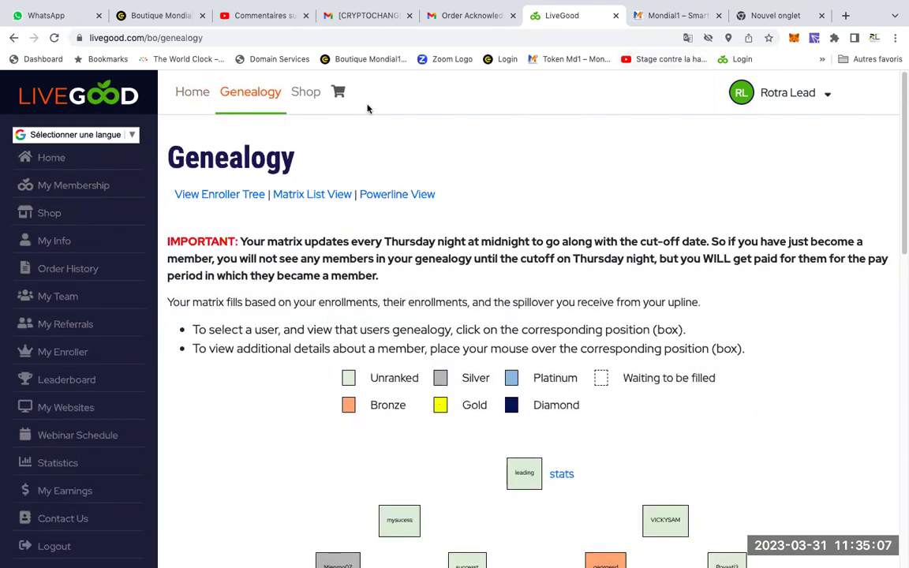
Open the Pay Plan page again from the Genealogy page.
scroll(57, 390, "down", 3)
scroll(57, 391, "down", 10)
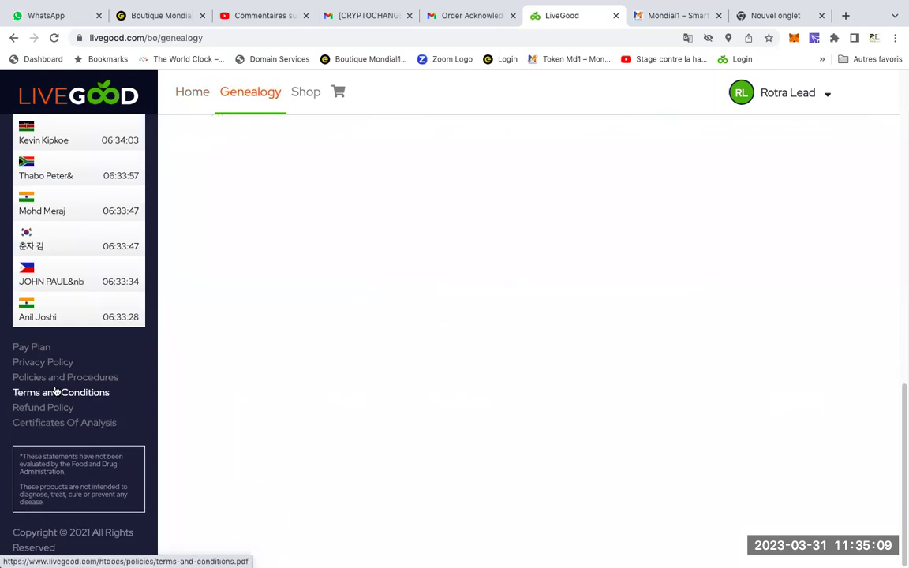
left_click(36, 348)
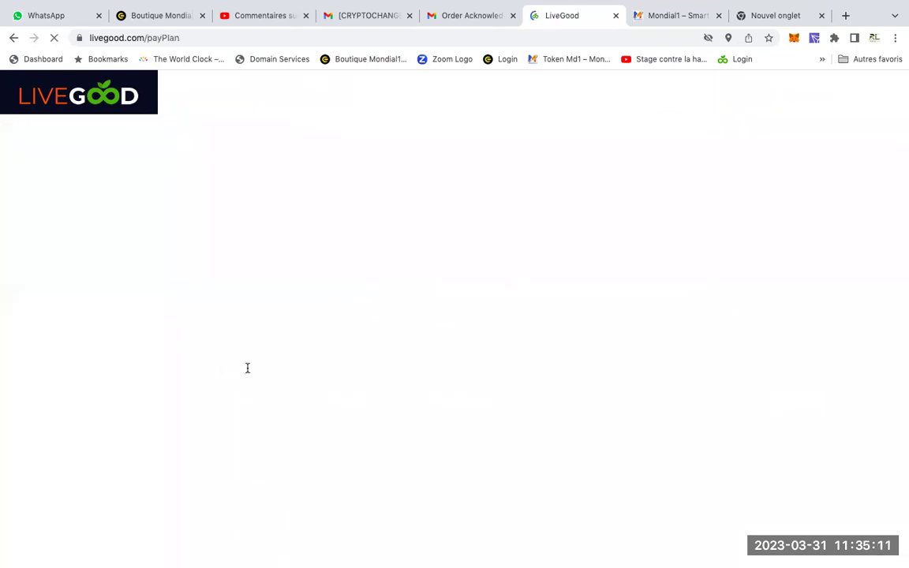
Examine the Fast Start commission percentages by level and rank and the explanation below them on the Pay Plan page.
scroll(283, 387, "down", 3)
scroll(282, 387, "down", 9)
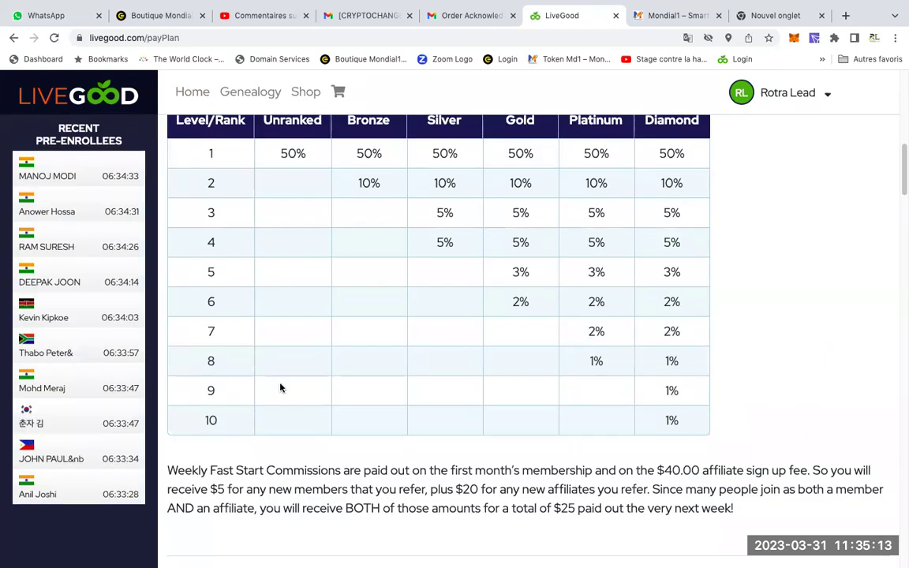
scroll(280, 385, "down", 12)
scroll(281, 380, "up", 1)
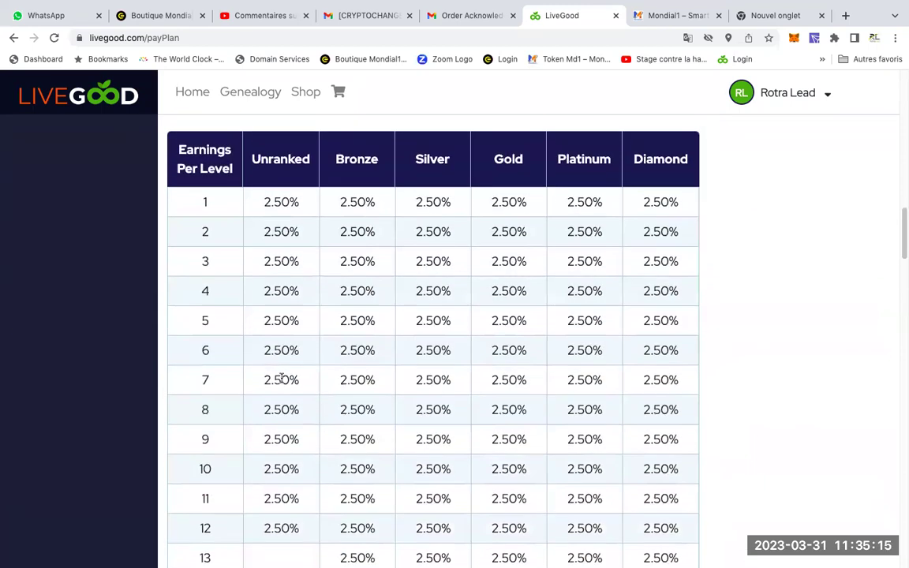
Examine the Matrix Commissions table from the Unranked column heading through its level percentages to the totals.
left_click_drag(259, 162, 291, 183)
scroll(252, 222, "down", 1)
scroll(258, 274, "down", 6)
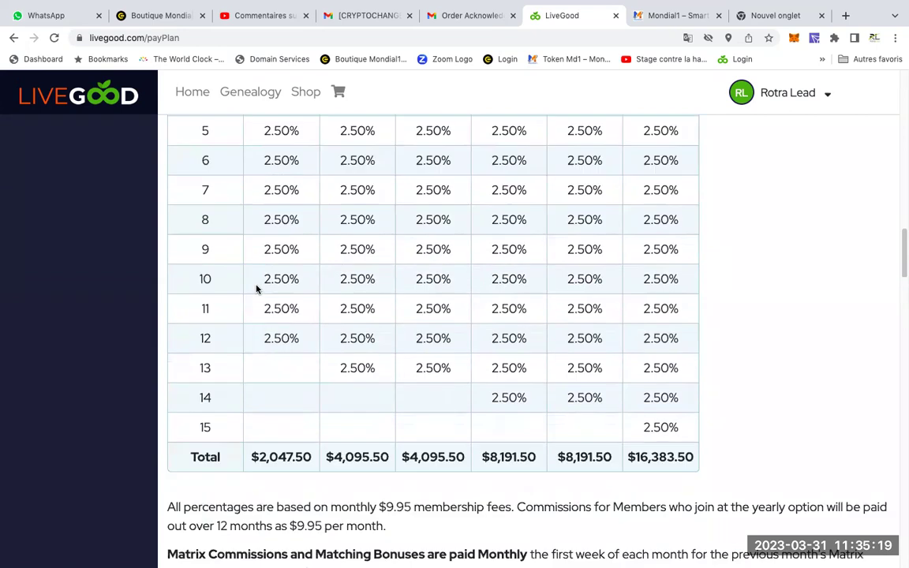
scroll(268, 292, "up", 6)
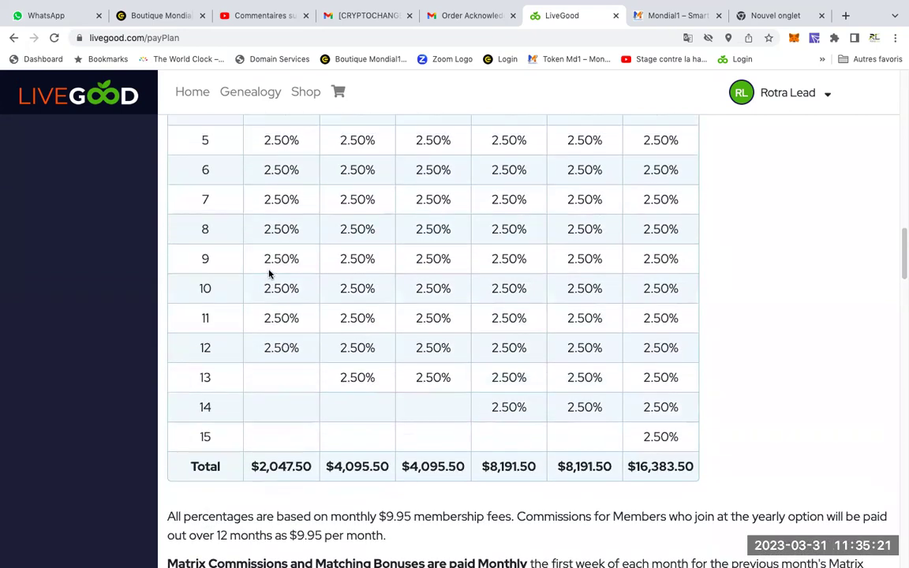
scroll(272, 266, "down", 8)
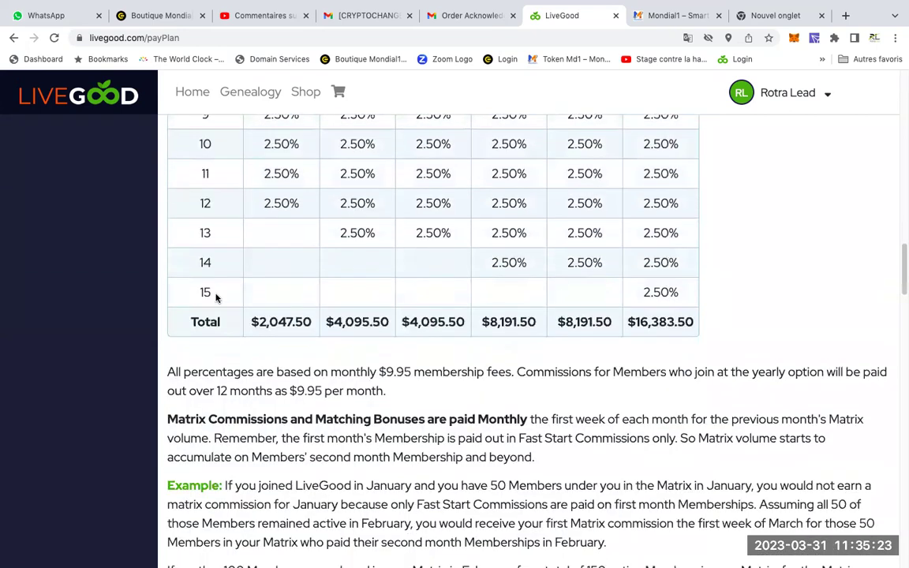
Highlight the Unranked total in the Matrix Commissions table and review the level percentages above it.
left_click_drag(251, 322, 313, 322)
scroll(297, 281, "up", 1)
scroll(297, 281, "up", 6)
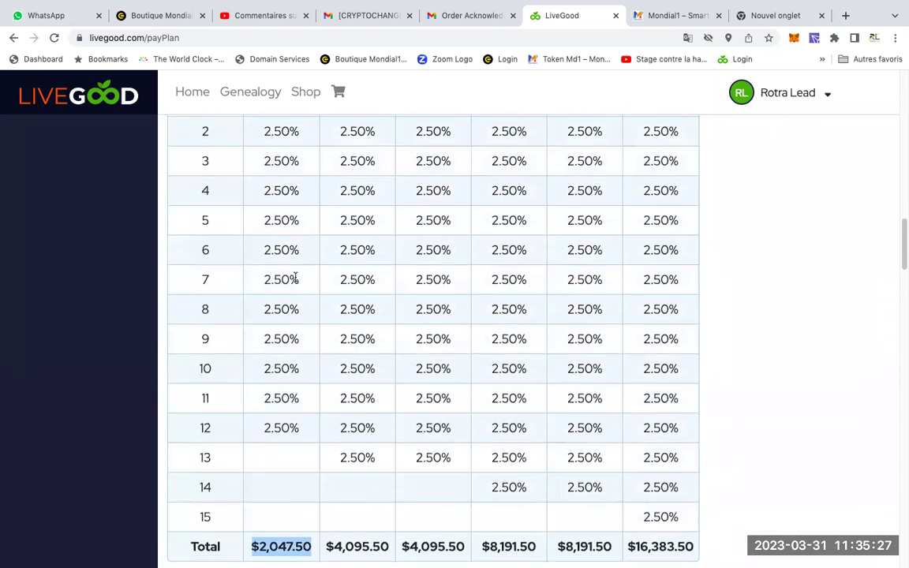
scroll(274, 306, "down", 3)
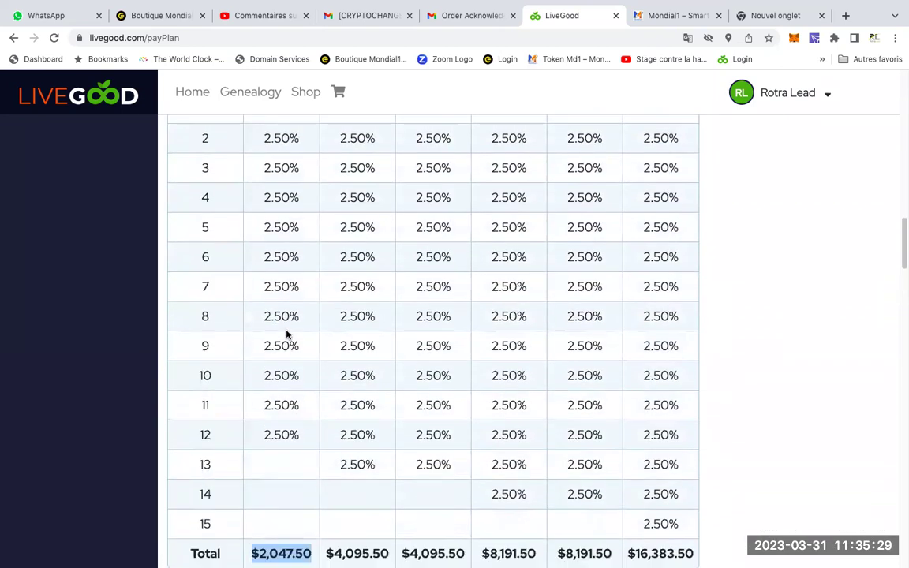
scroll(288, 331, "up", 2)
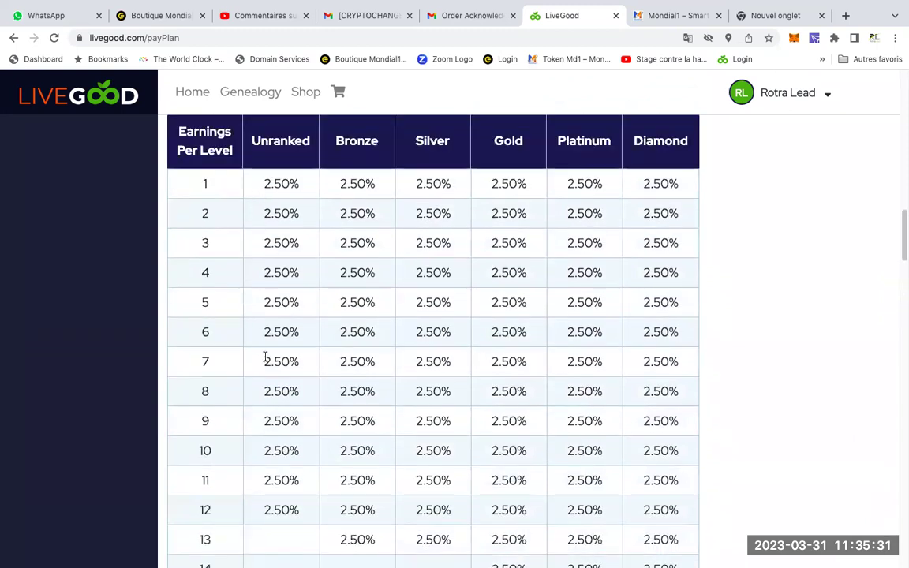
scroll(277, 404, "down", 5)
double_click(274, 401)
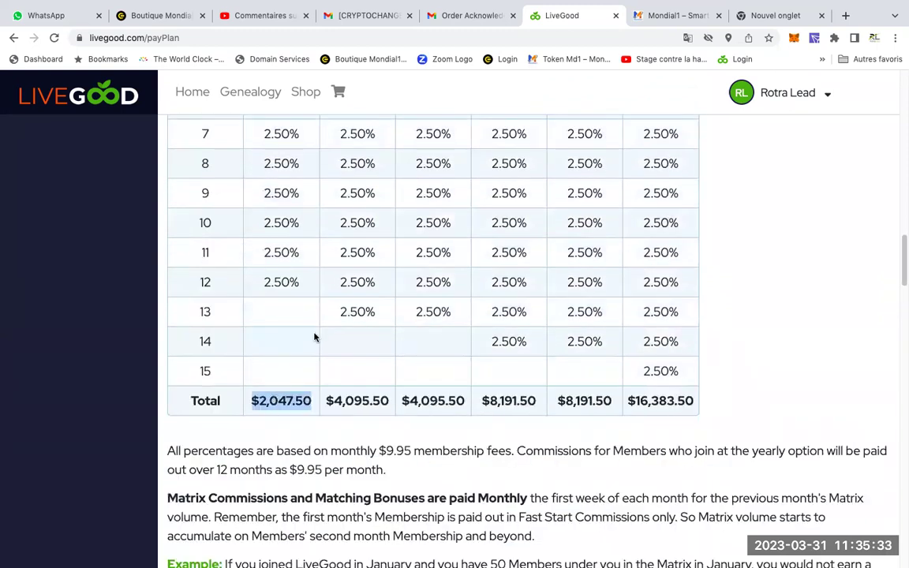
scroll(314, 337, "up", 7)
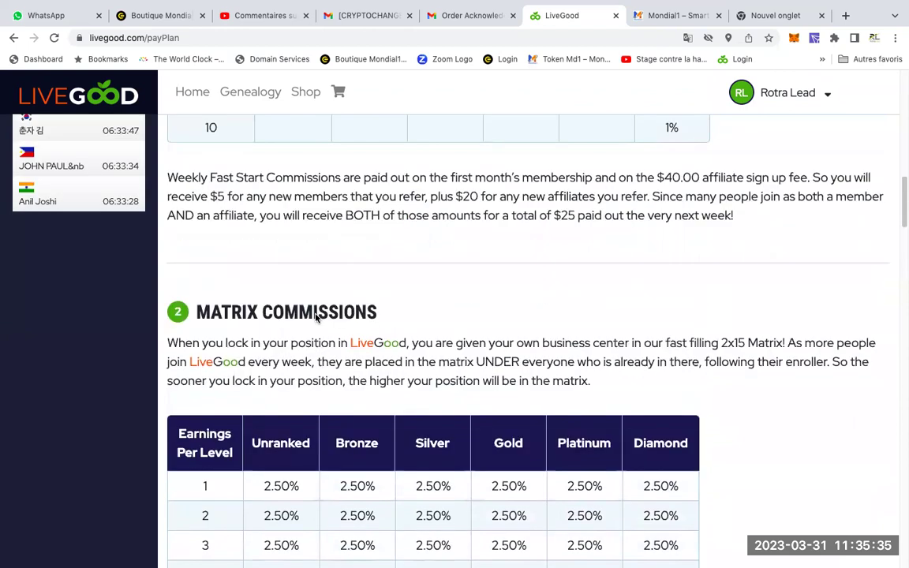
Leave the Pay Plan for My Referrals and review the status legend and contact results.
scroll(316, 316, "up", 15)
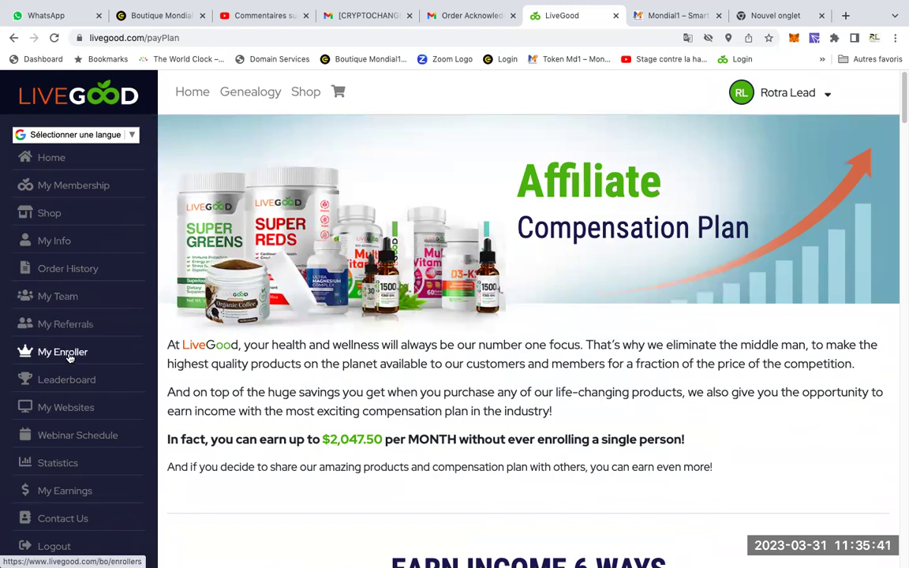
left_click(66, 323)
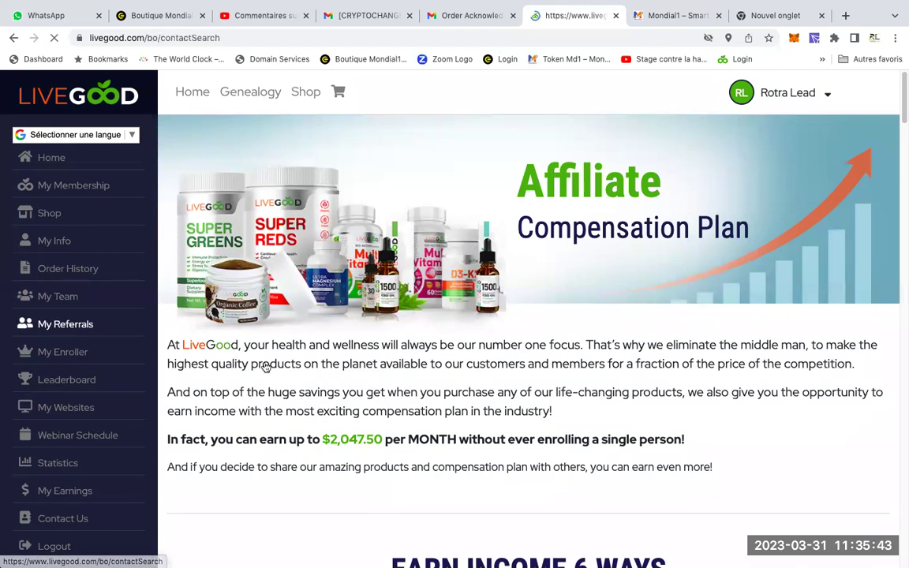
scroll(381, 371, "down", 3)
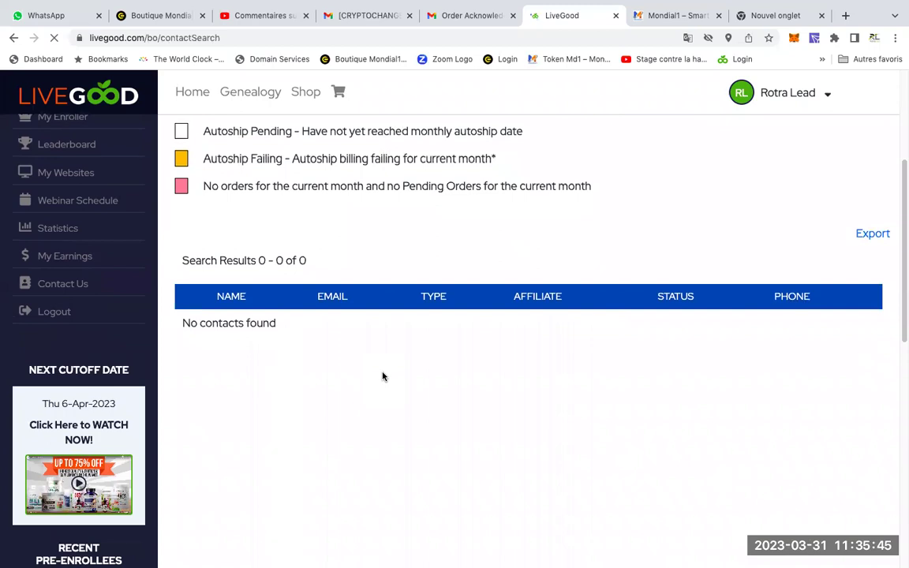
scroll(383, 377, "down", 3)
scroll(383, 377, "up", 6)
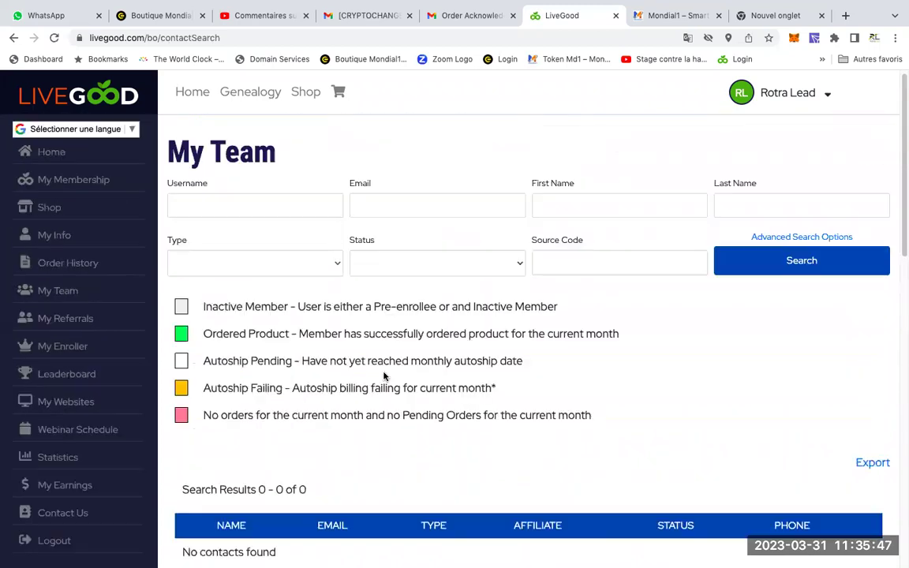
scroll(387, 371, "down", 3)
scroll(387, 371, "up", 3)
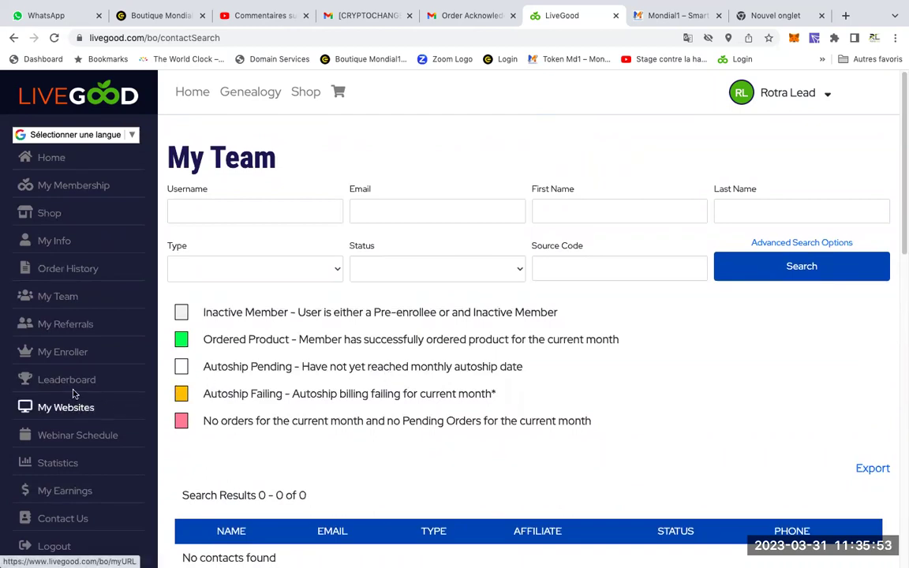
Open the Powerline View from My Team and highlight the number of members who joined after the account and its join date.
left_click(67, 303)
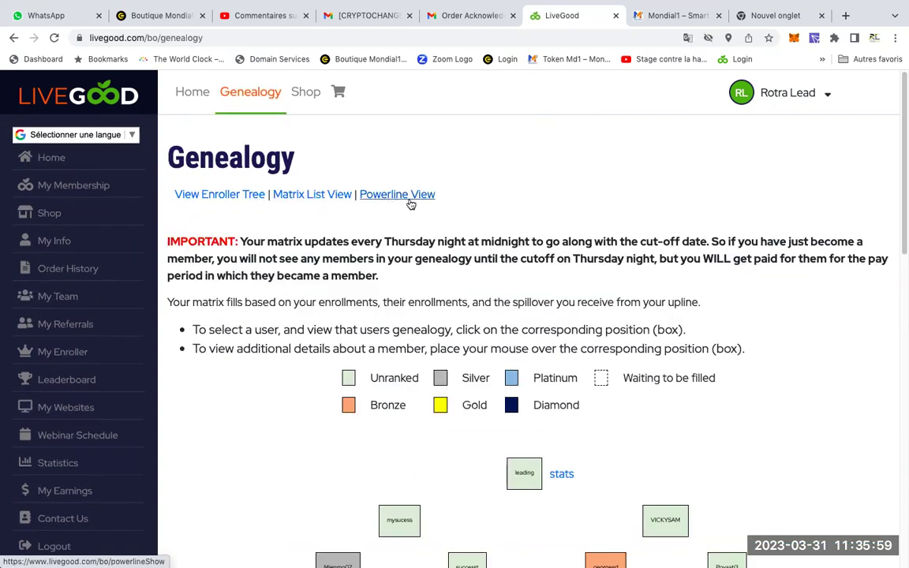
left_click(385, 195)
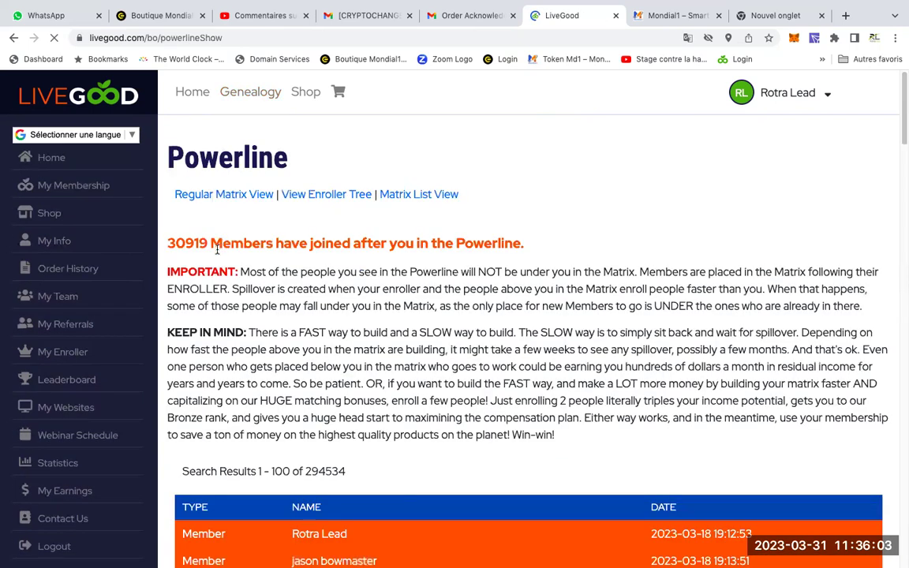
left_click_drag(208, 243, 168, 242)
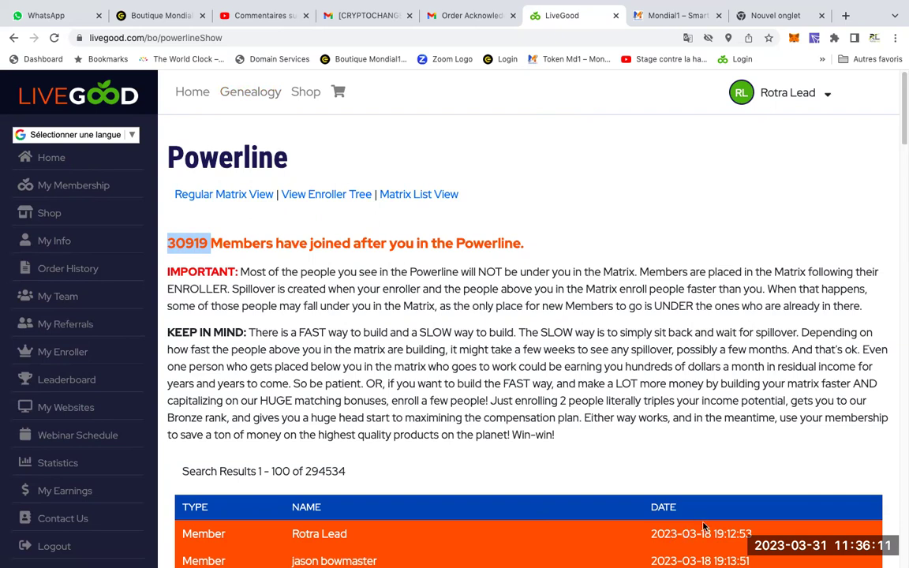
left_click_drag(695, 534, 650, 533)
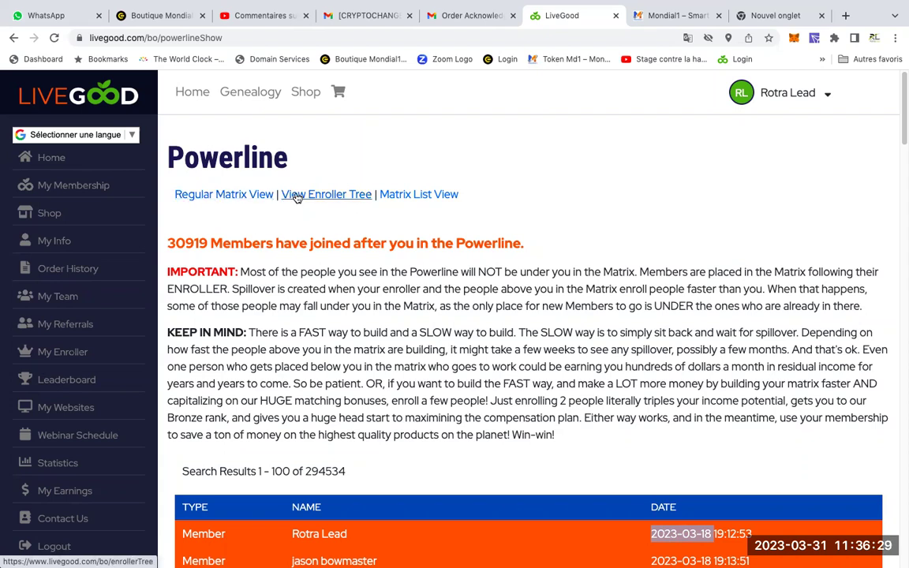
Return to the regular matrix view and open the Matrix List View at its level statistics.
left_click(247, 196)
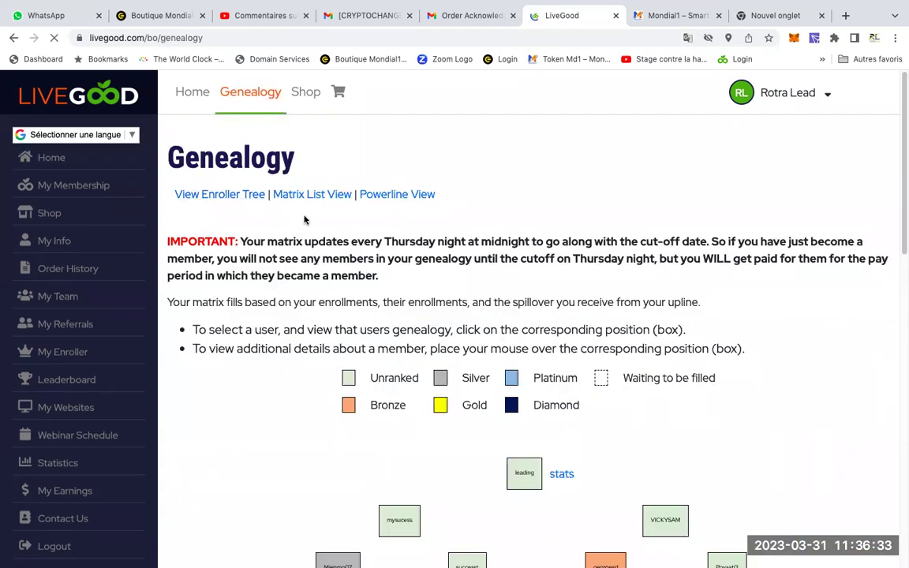
left_click(314, 197)
scroll(321, 235, "down", 3)
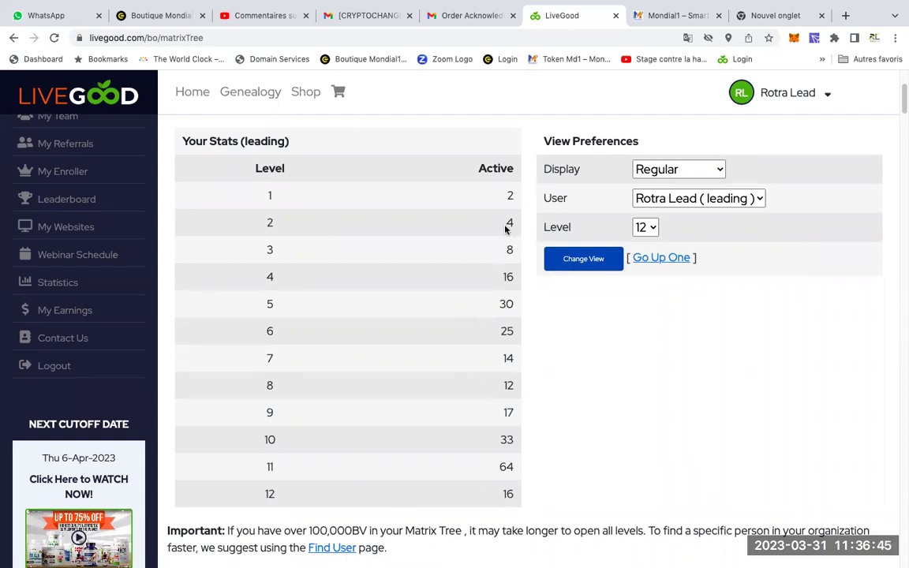
Examine the active member counts under Your Stats, highlighting levels 1 to 6 and the last levels up to 12.
left_click_drag(508, 195, 518, 250)
left_click_drag(502, 278, 517, 308)
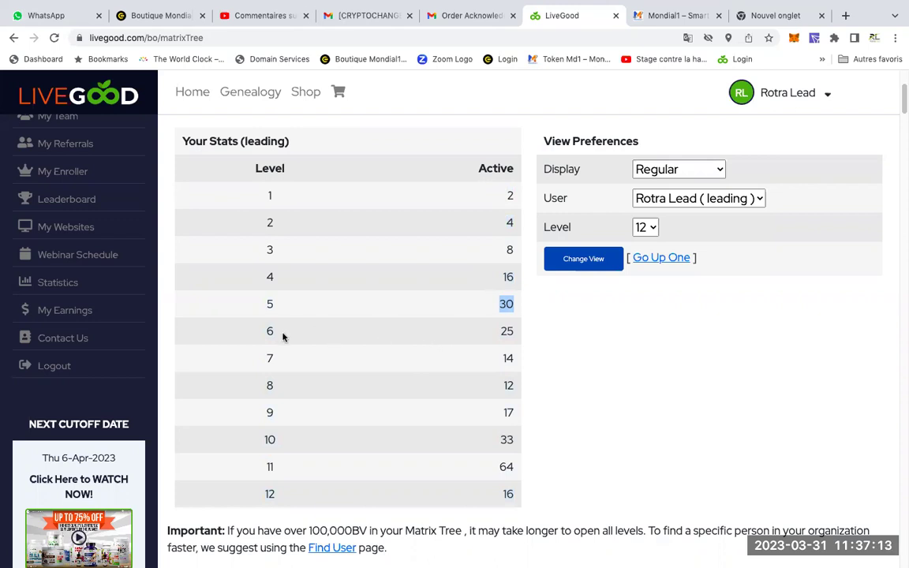
double_click(507, 331)
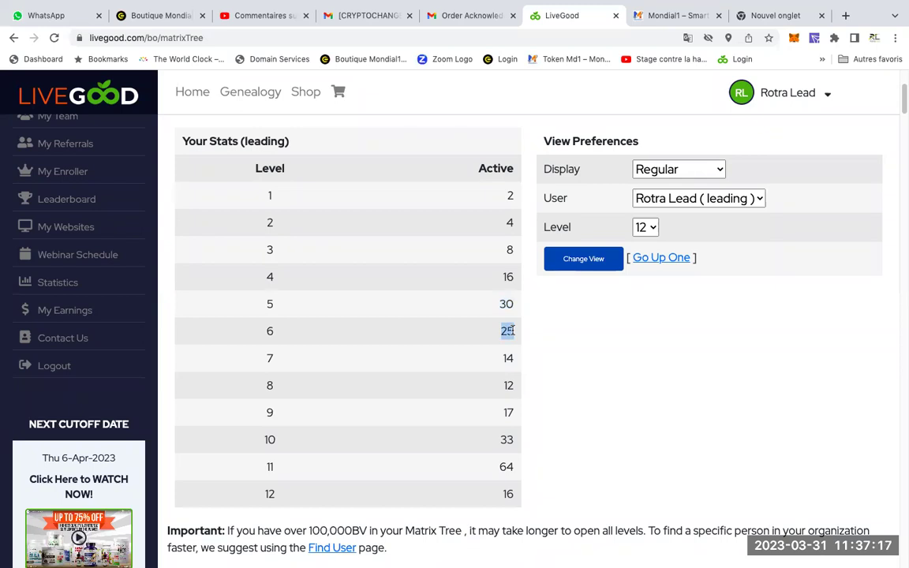
left_click(483, 333)
left_click_drag(499, 471, 508, 495)
scroll(479, 298, "down", 1)
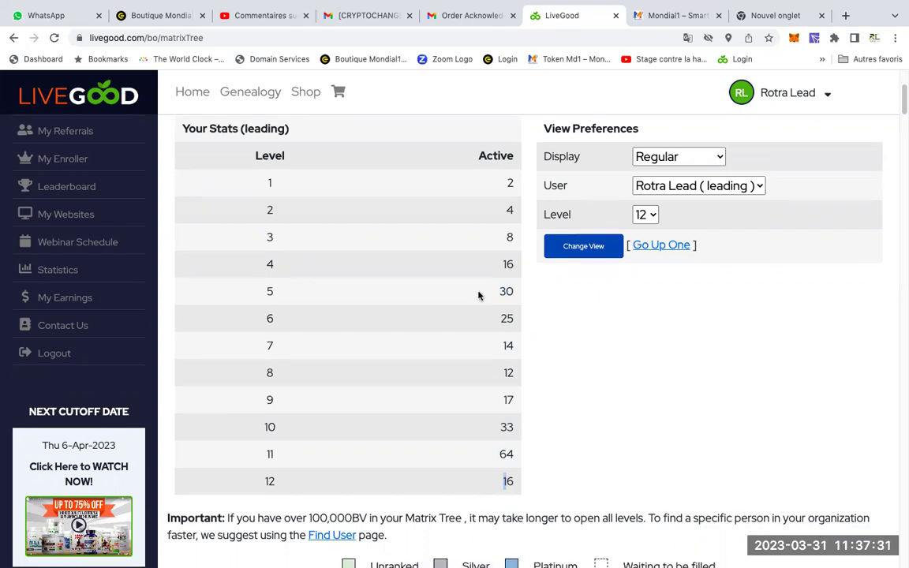
scroll(477, 295, "up", 1)
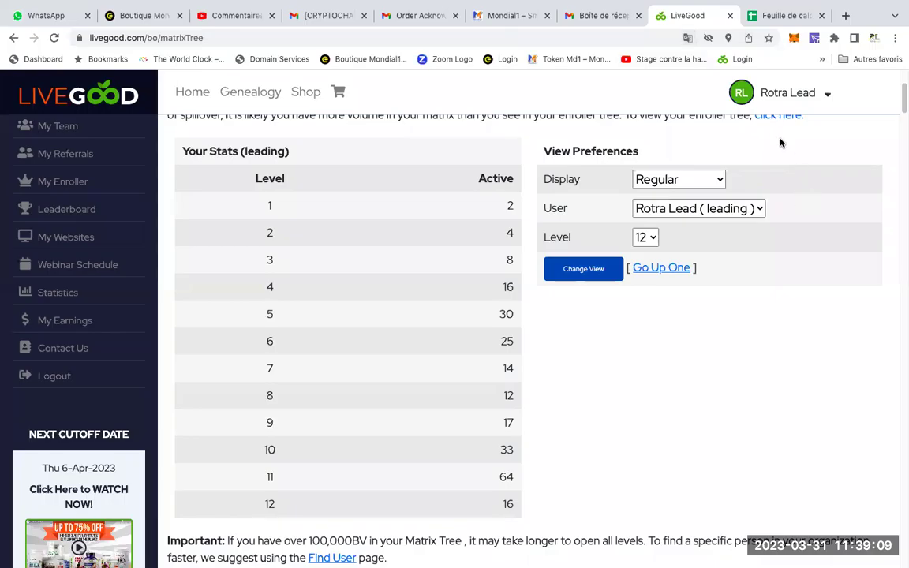
Switch to the BONUS MATRIX LIVEGOOD spreadsheet in Google Sheets and set its zoom to 125% so the whole table can be read.
left_click(780, 17)
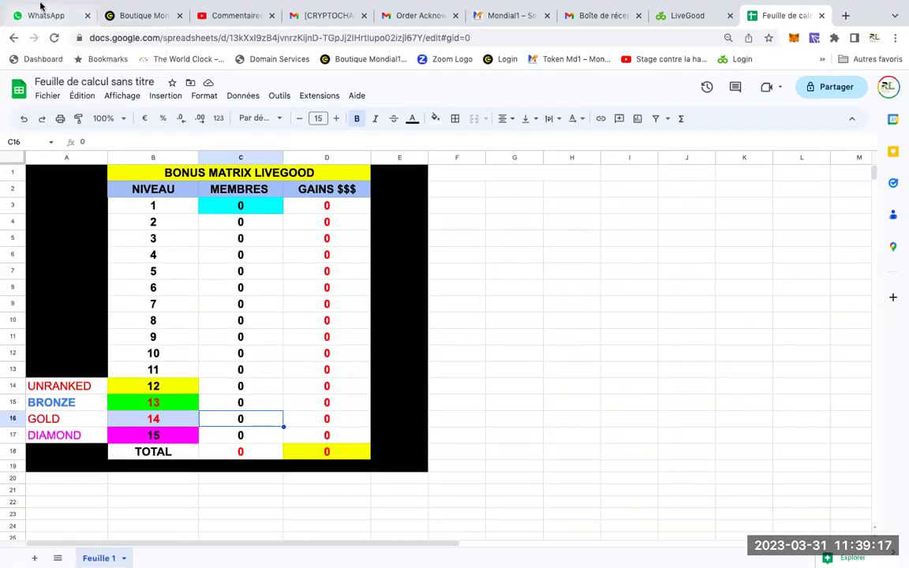
mouse_move(39, 1)
left_click(37, 23)
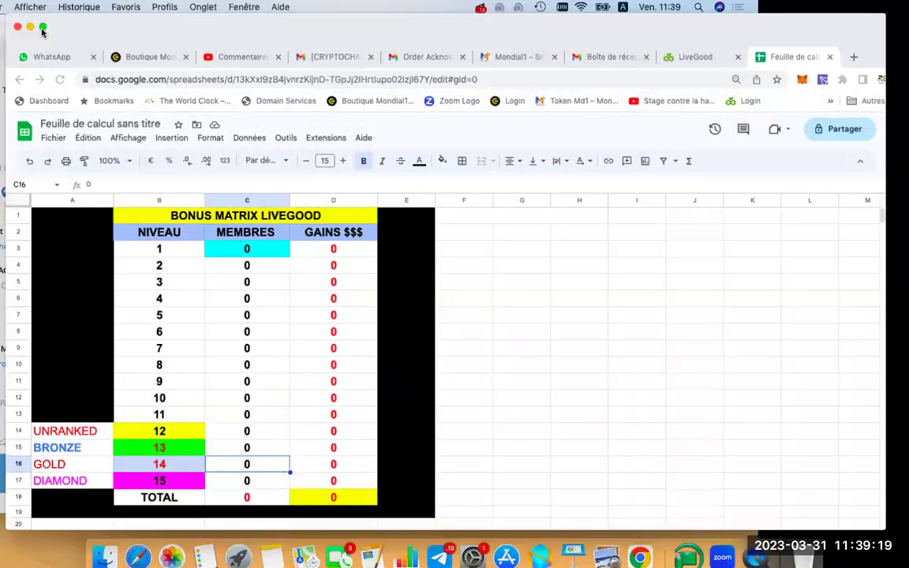
left_click(42, 32)
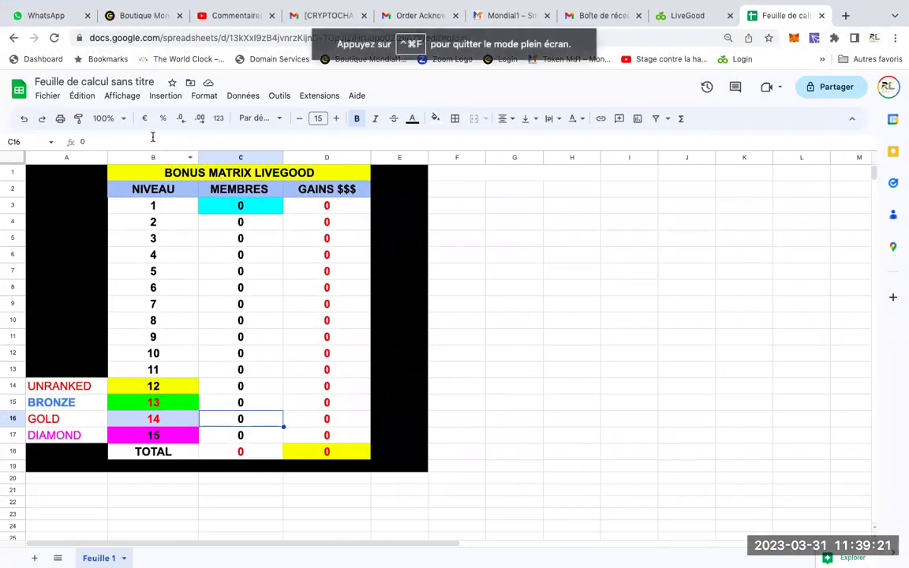
left_click(119, 118)
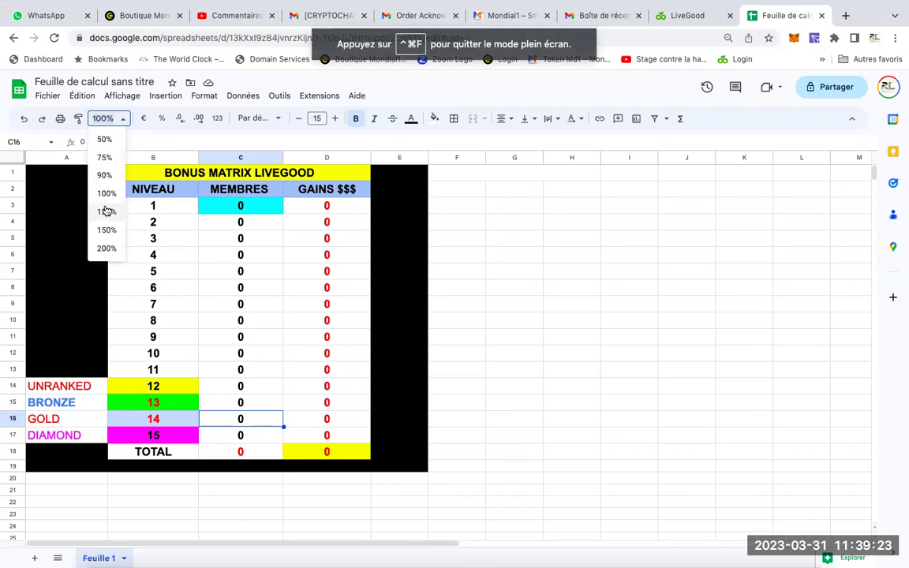
left_click(107, 212)
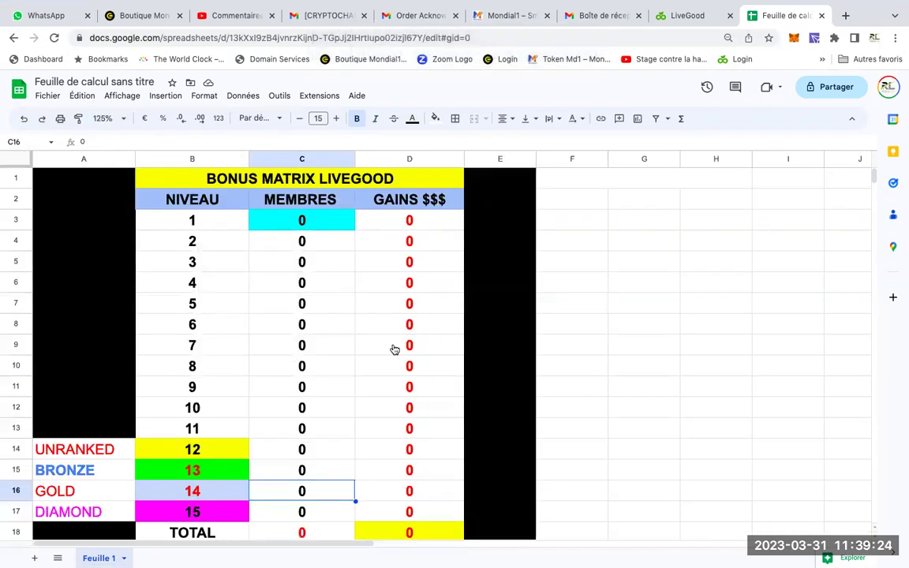
left_click(762, 409)
scroll(608, 371, "down", 1)
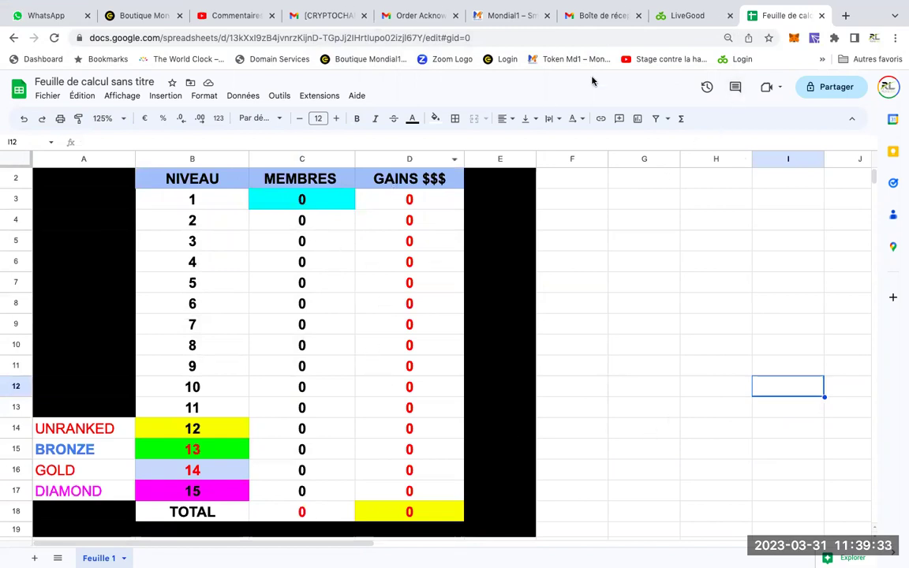
Check the active counts in LiveGood's Your Stats and enter 2, 4, 8 and 16 members for levels 1 to 4 in the spreadsheet.
left_click(676, 18)
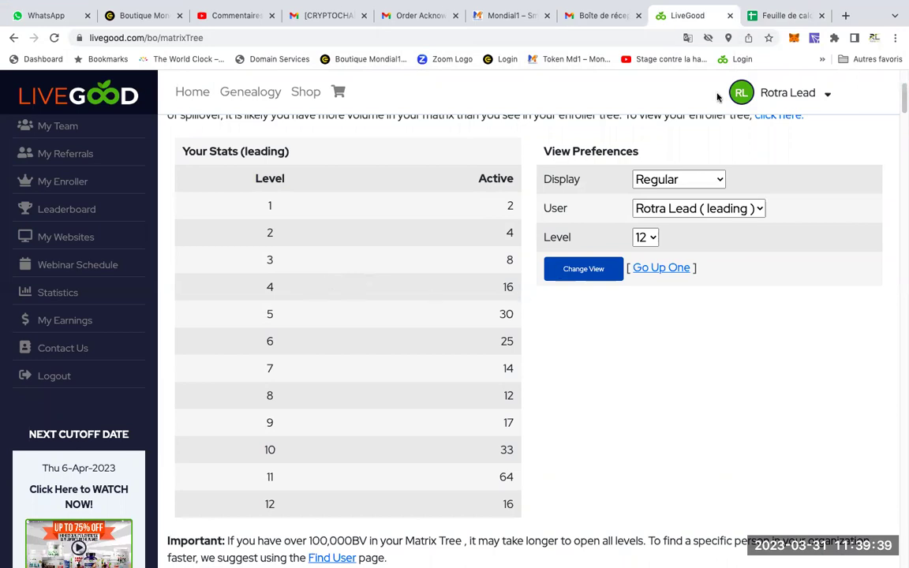
left_click(758, 15)
left_click(302, 198)
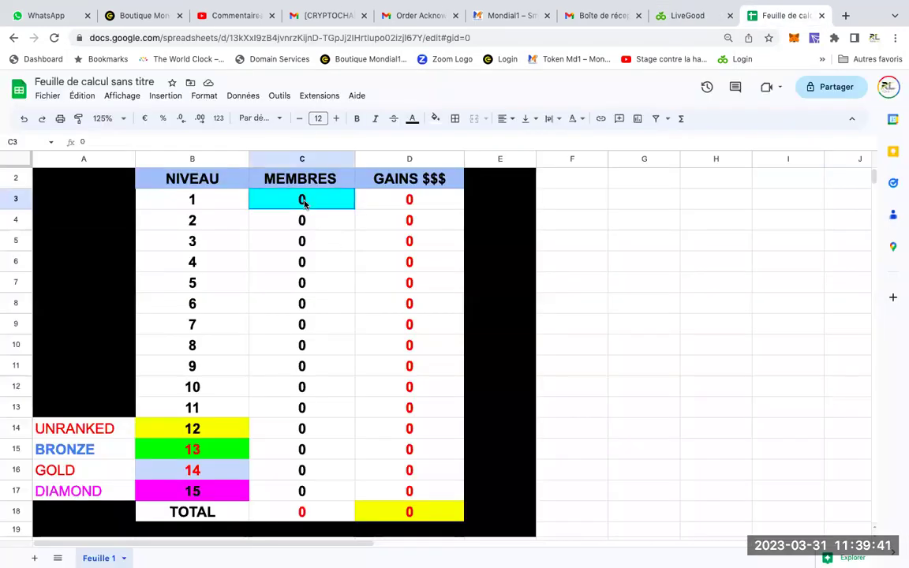
type("2")
left_click(303, 223)
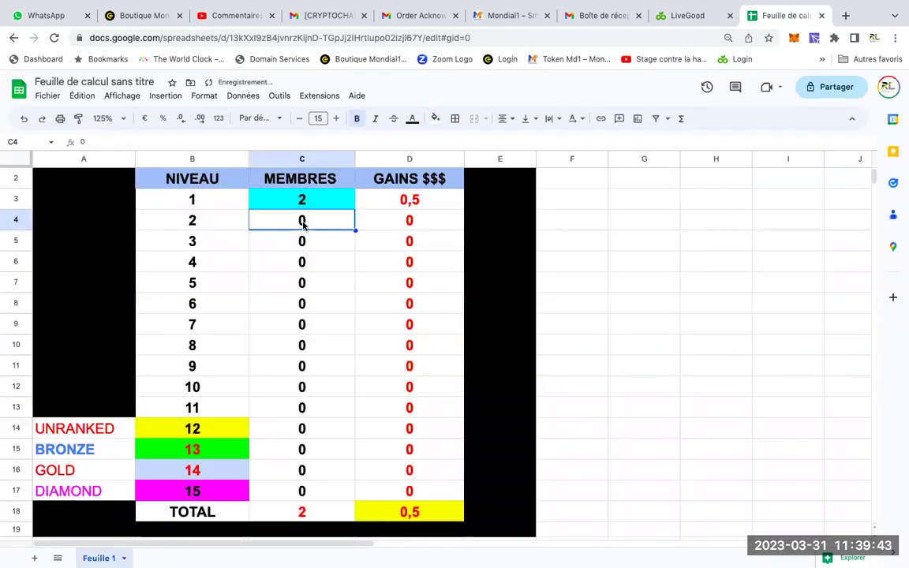
type("4")
left_click(312, 243)
type("8")
left_click(304, 264)
type("1")
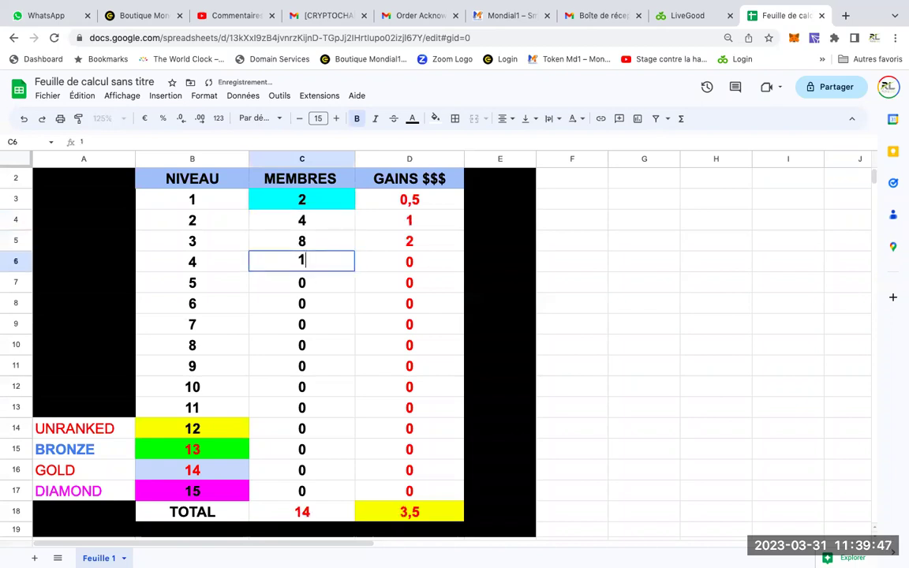
type("6")
left_click(365, 324)
left_click(550, 345)
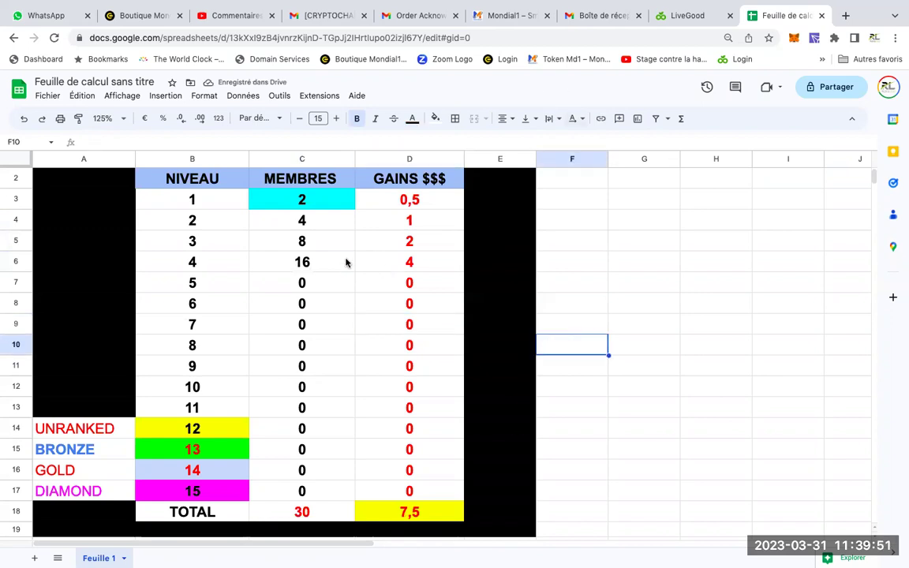
Highlight the level 5 active count in LiveGood and enter 30 members for level 5 in the spreadsheet.
left_click(688, 15)
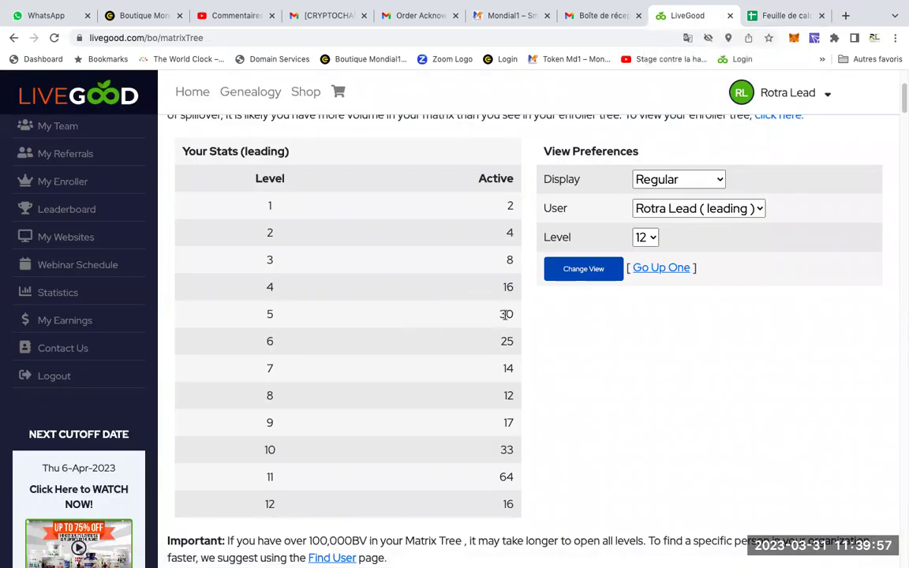
left_click_drag(494, 315, 519, 314)
left_click(777, 16)
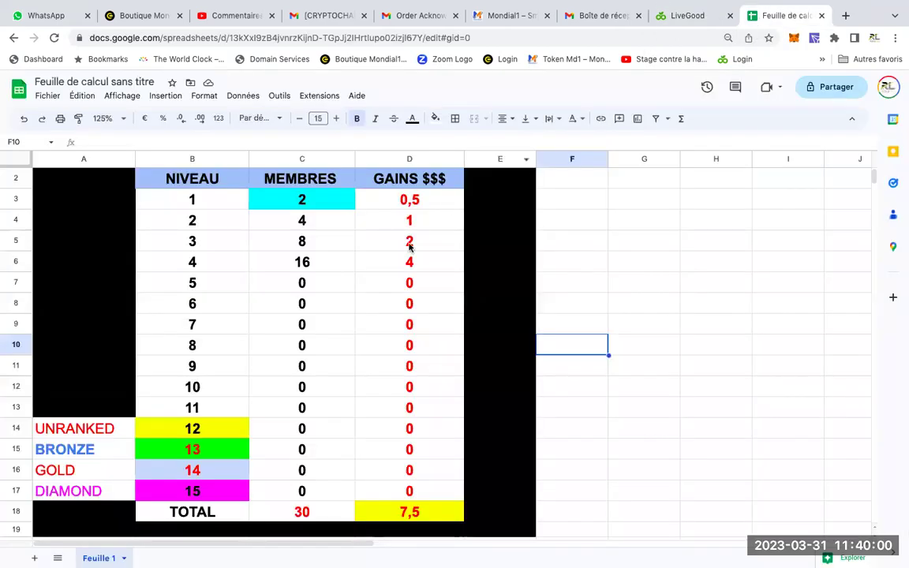
left_click(306, 286)
type("30")
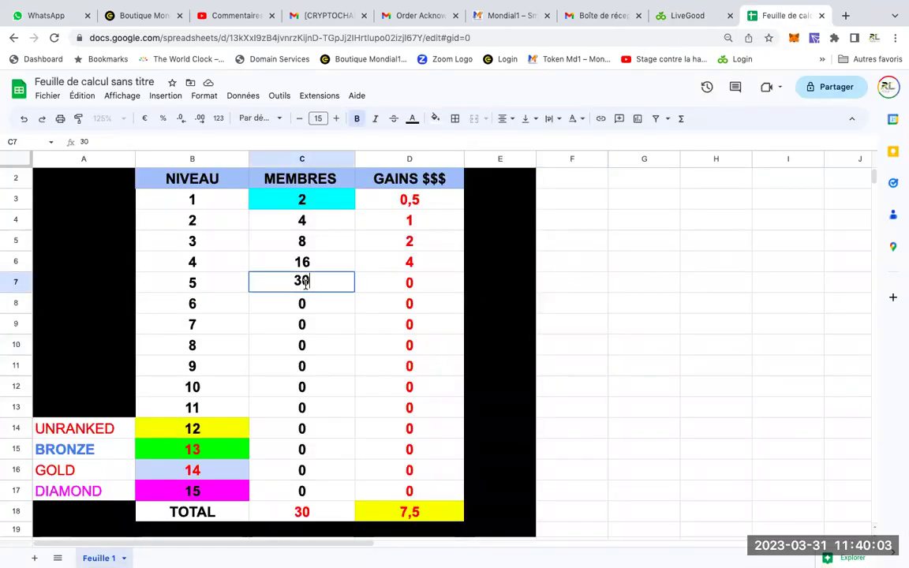
left_click(507, 322)
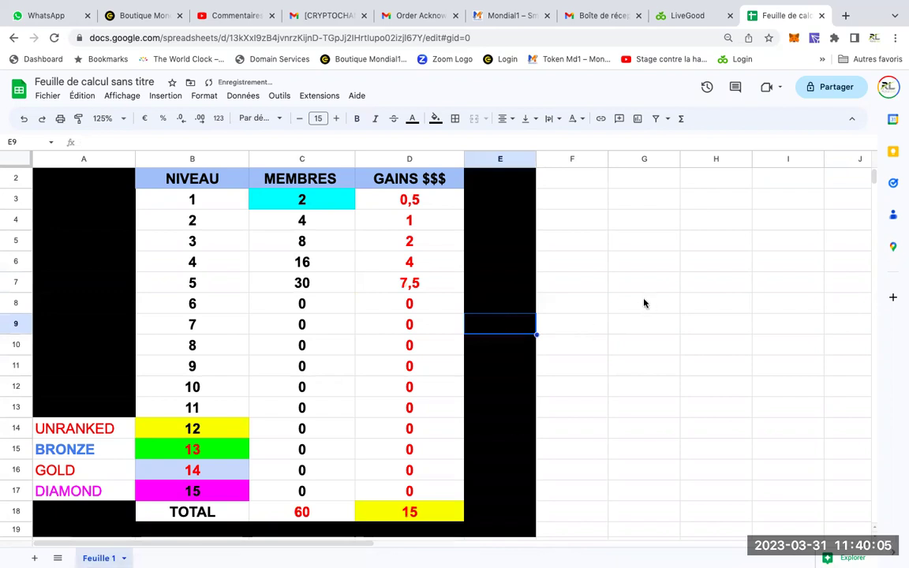
Highlight the level 6 active count in LiveGood and enter 25 members for level 6 in the spreadsheet.
left_click(686, 16)
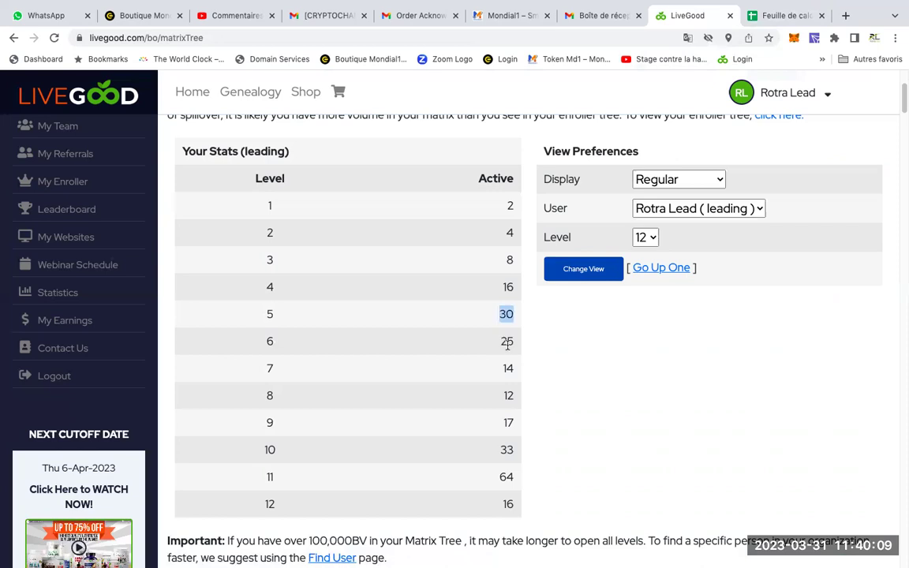
left_click_drag(497, 341, 519, 341)
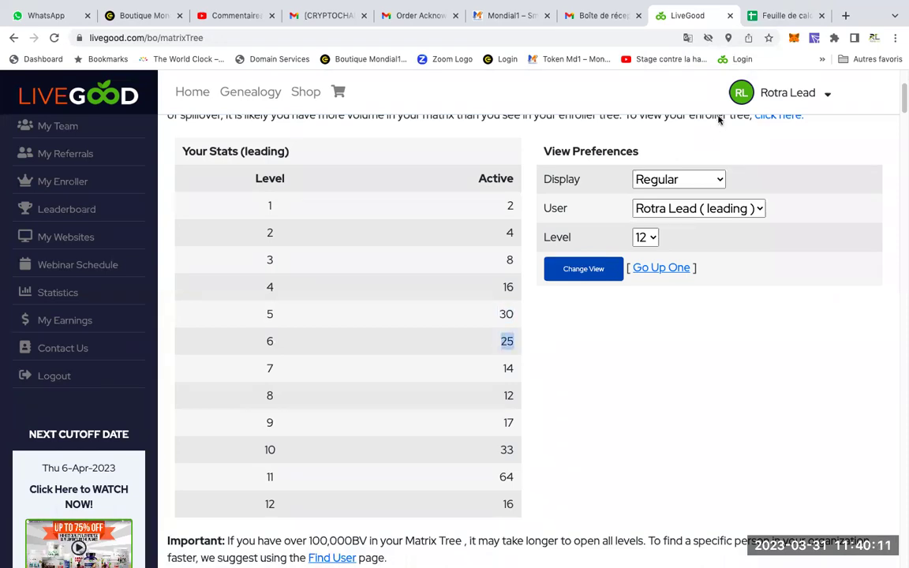
left_click(773, 16)
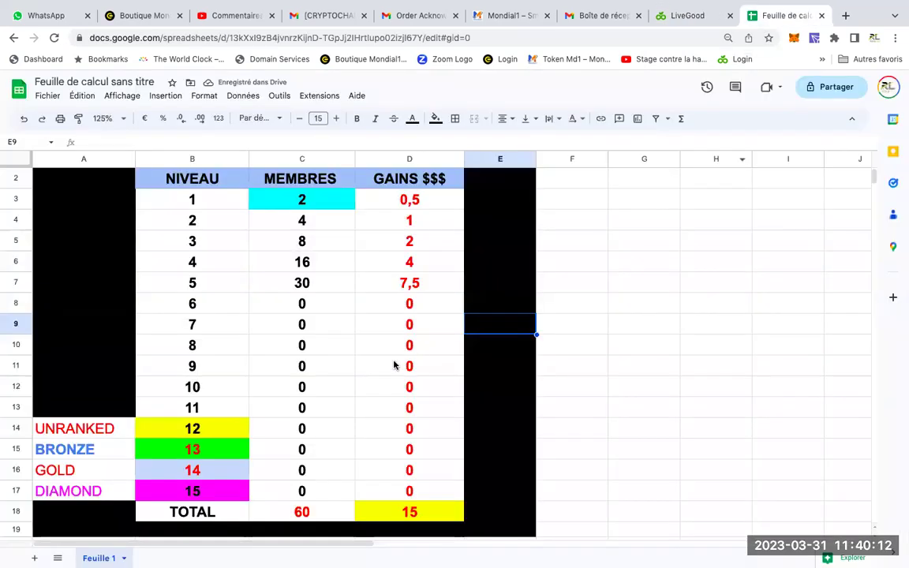
left_click(311, 307)
type("25")
left_click(437, 371)
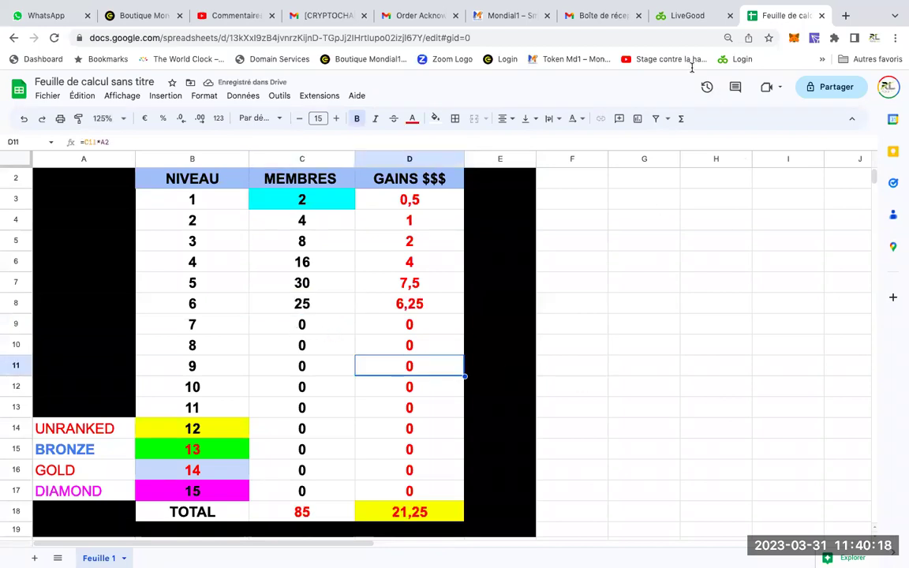
Highlight the level 7 active count in LiveGood and enter 14 members for level 7 in the spreadsheet.
left_click(678, 20)
double_click(507, 368)
left_click(778, 16)
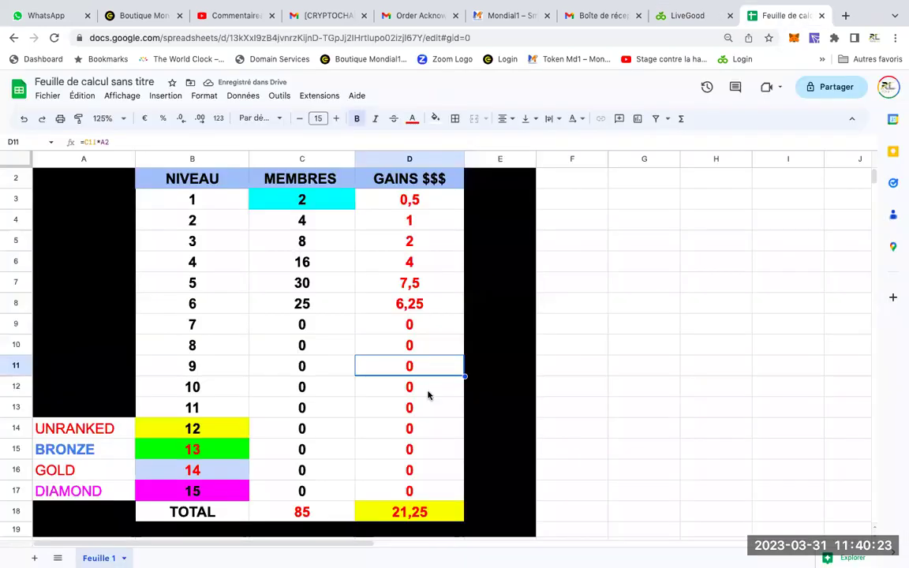
left_click(301, 329)
type("14")
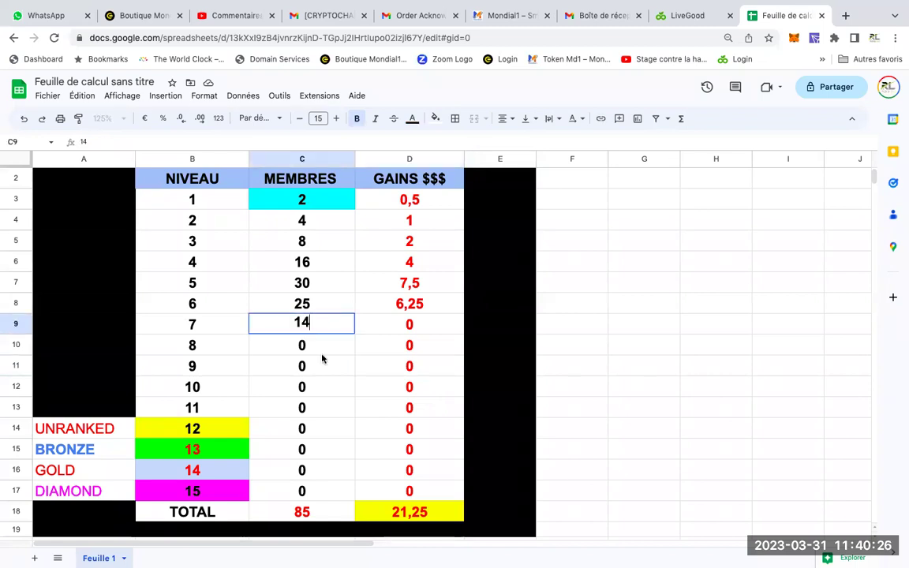
left_click(371, 402)
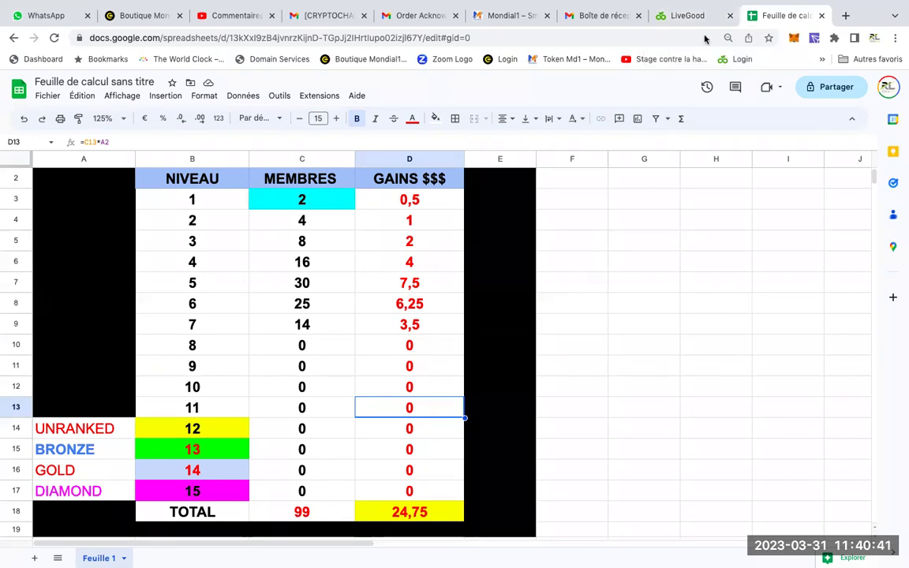
Highlight the level 8 active count on LiveGood's Matrix Tree page and enter 12 members for level 8 in the spreadsheet.
left_click(689, 16)
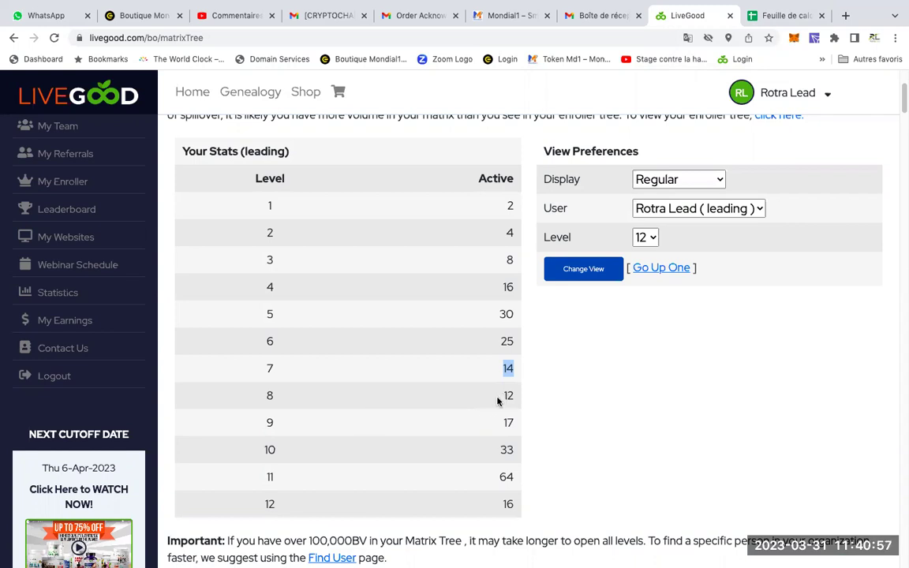
scroll(497, 402, "up", 4)
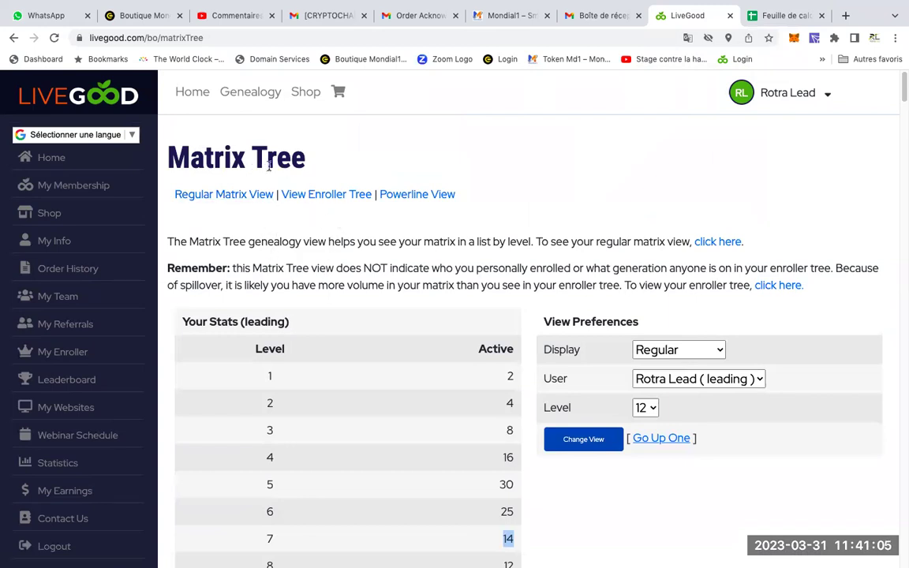
scroll(395, 316, "down", 3)
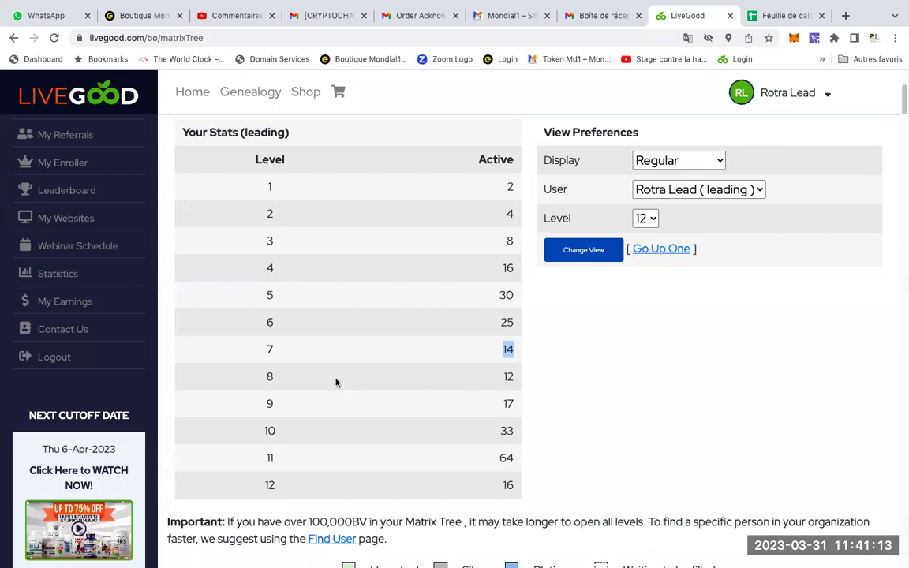
left_click_drag(502, 382, 517, 383)
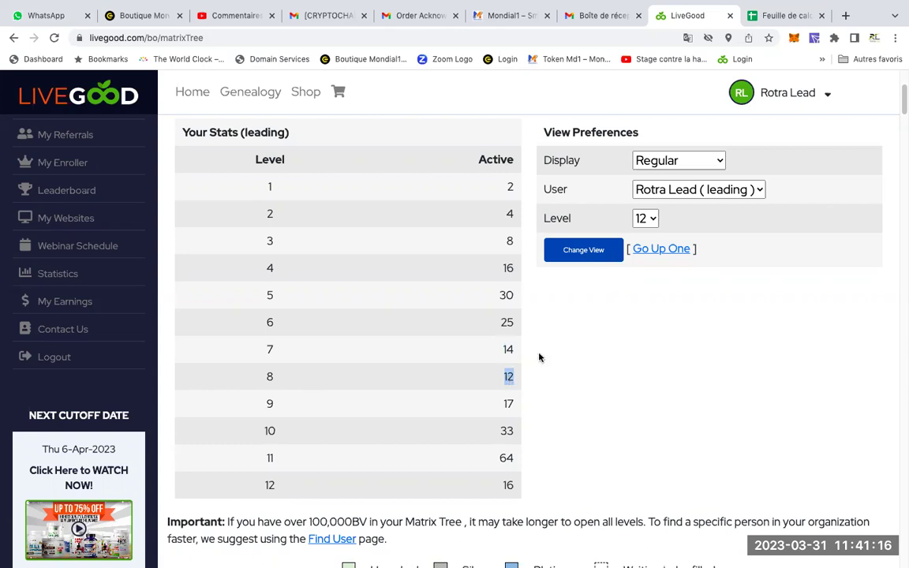
left_click(766, 15)
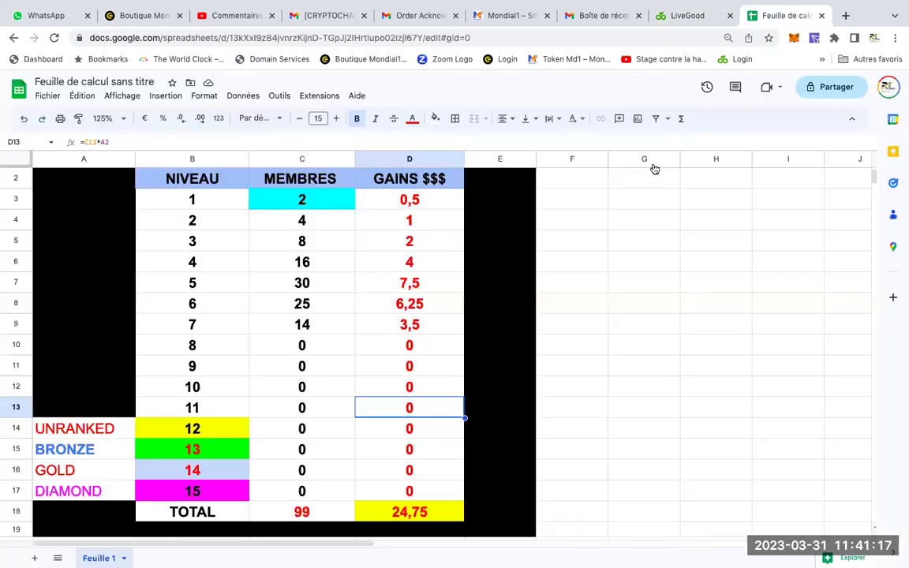
left_click(307, 352)
type("12")
left_click(377, 374)
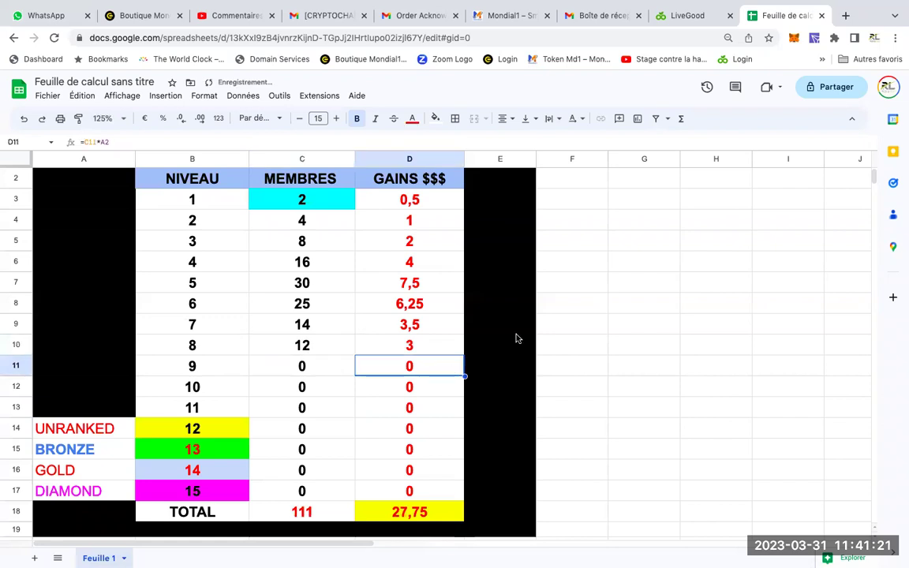
Highlight the level 9 active count in LiveGood and enter 17 members for level 9 in the spreadsheet.
left_click(685, 18)
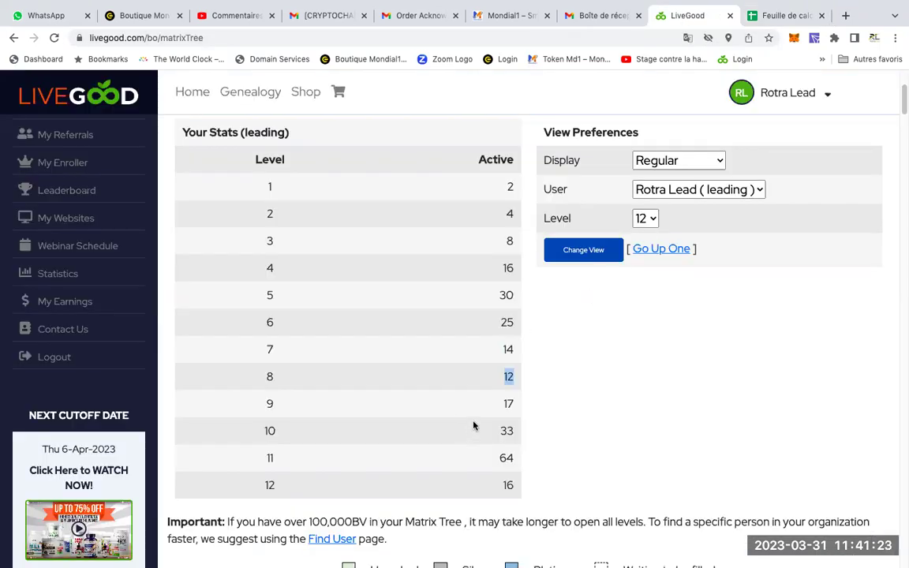
left_click_drag(497, 412, 551, 390)
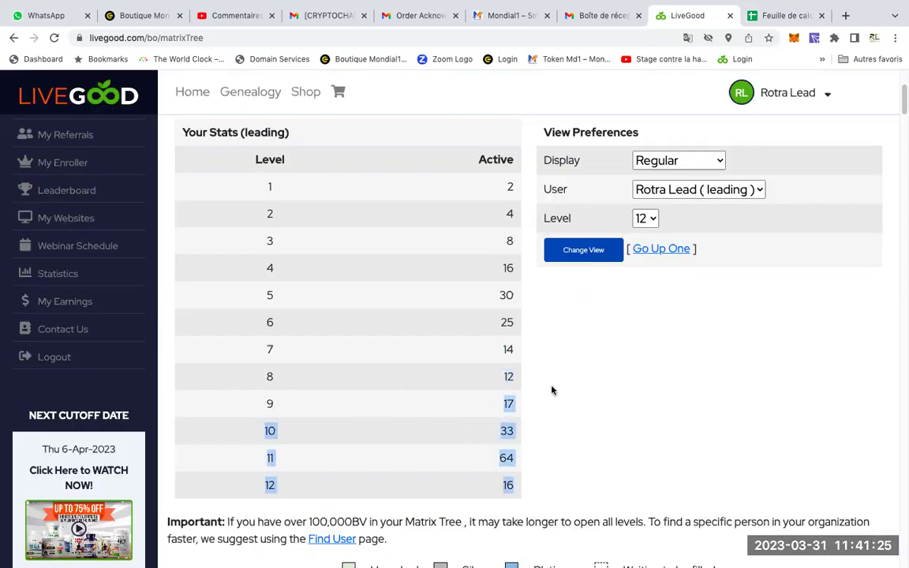
double_click(508, 404)
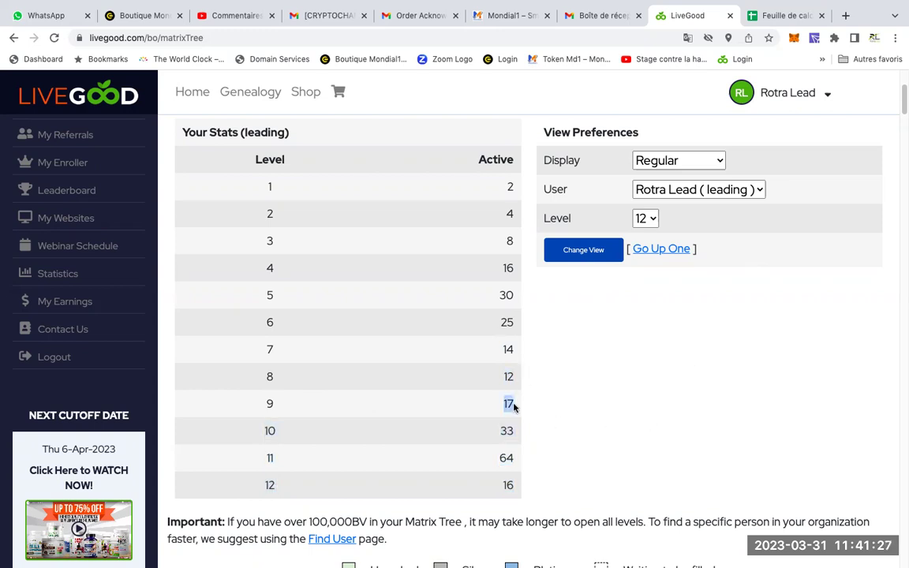
left_click(778, 18)
left_click(308, 369)
type("17")
left_click(560, 401)
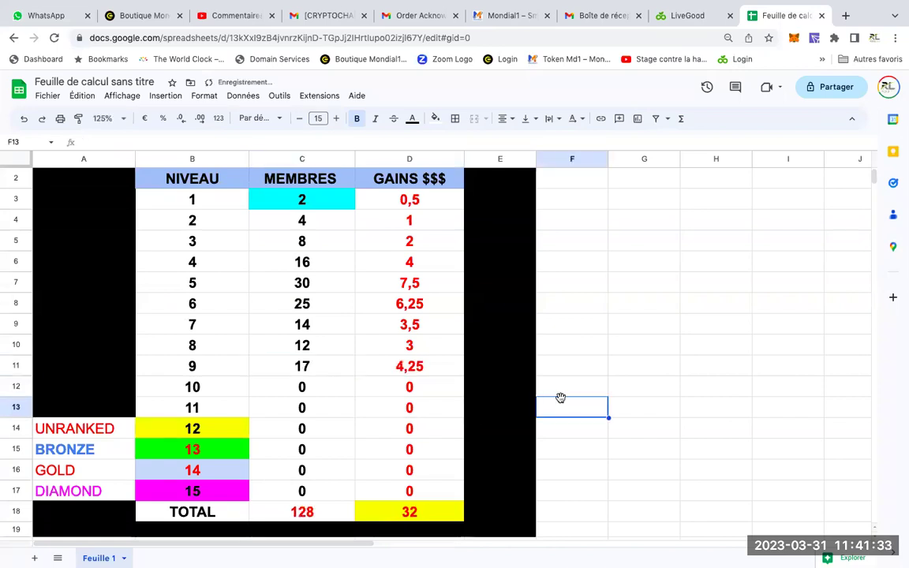
Highlight the active counts from level 10 down in LiveGood and enter 33 members for level 10 in the spreadsheet.
left_click(676, 18)
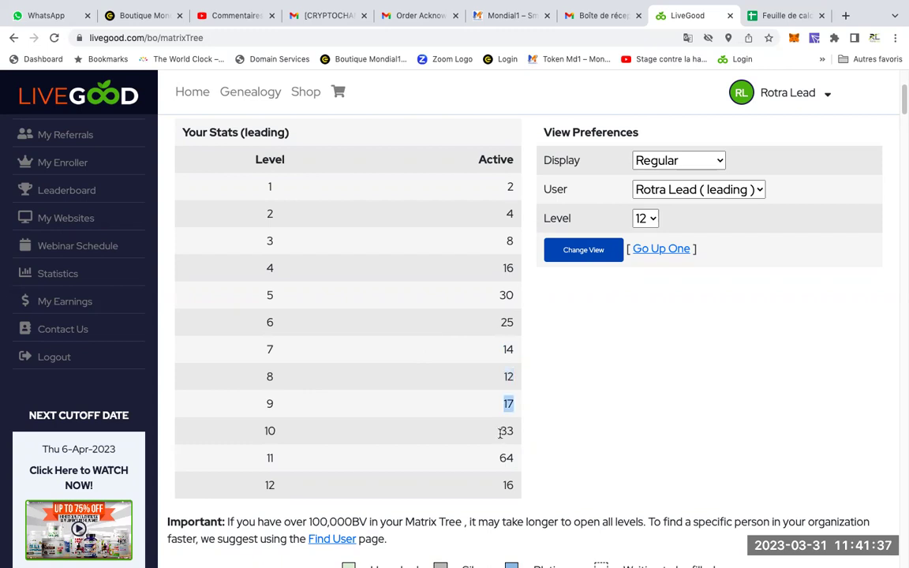
left_click_drag(499, 437, 519, 493)
left_click(758, 17)
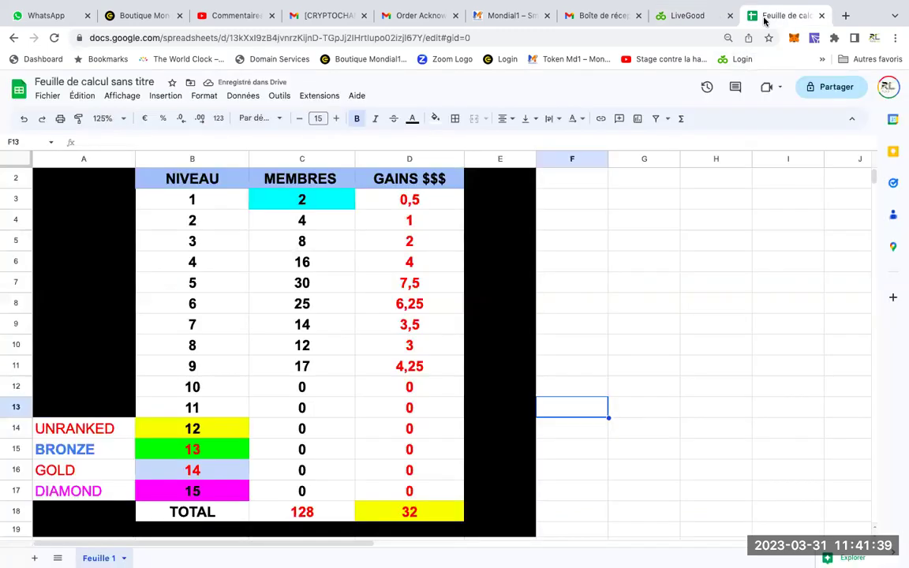
left_click(310, 389)
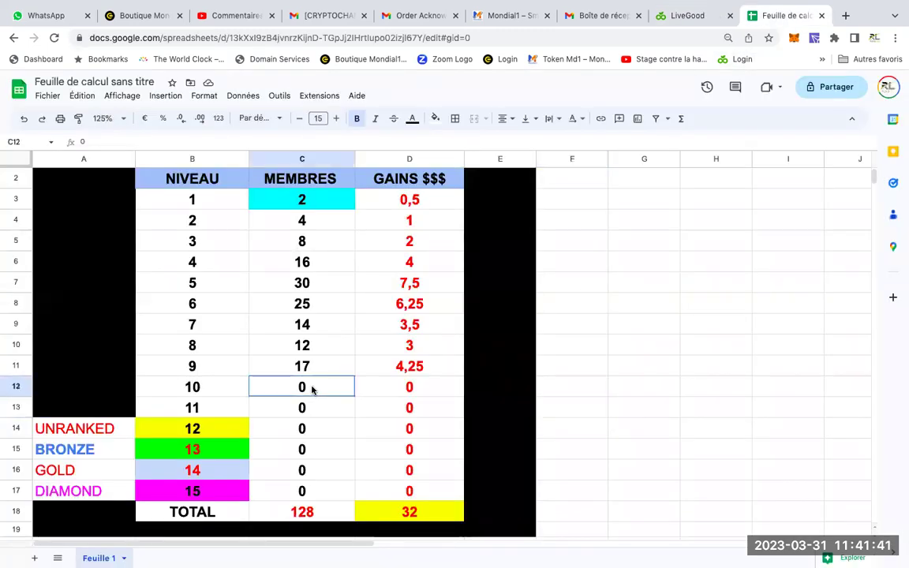
type("33")
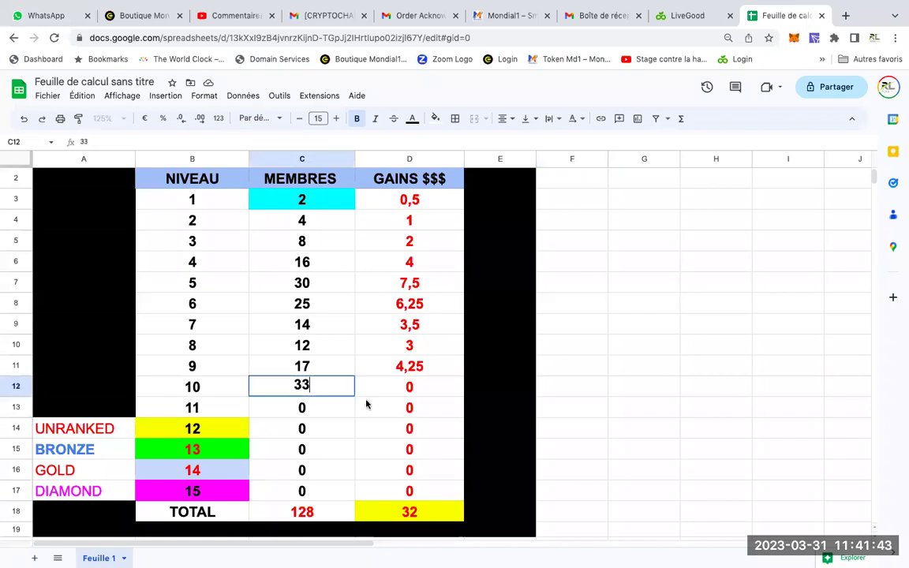
left_click(442, 416)
left_click(596, 388)
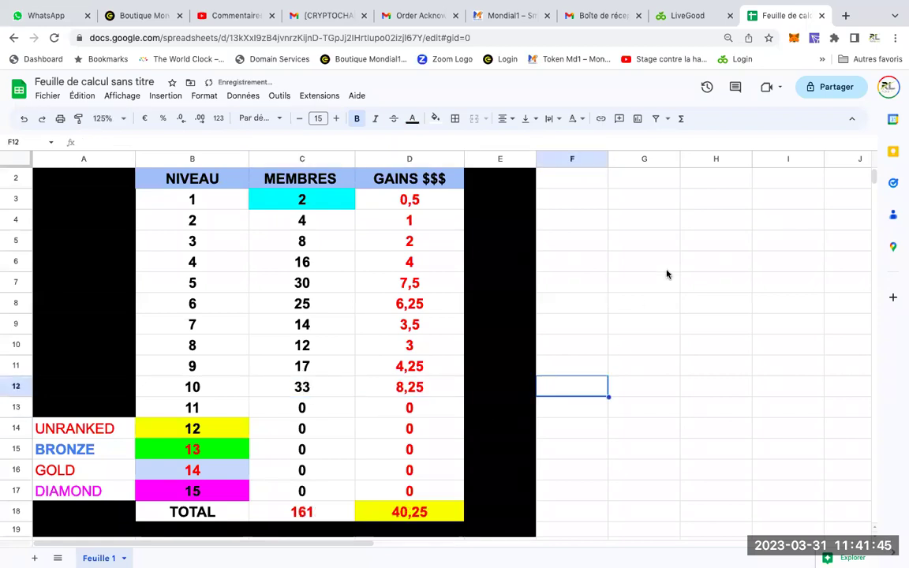
Highlight the level 11 active count in LiveGood and enter 64 members for level 11 in the spreadsheet.
left_click(688, 15)
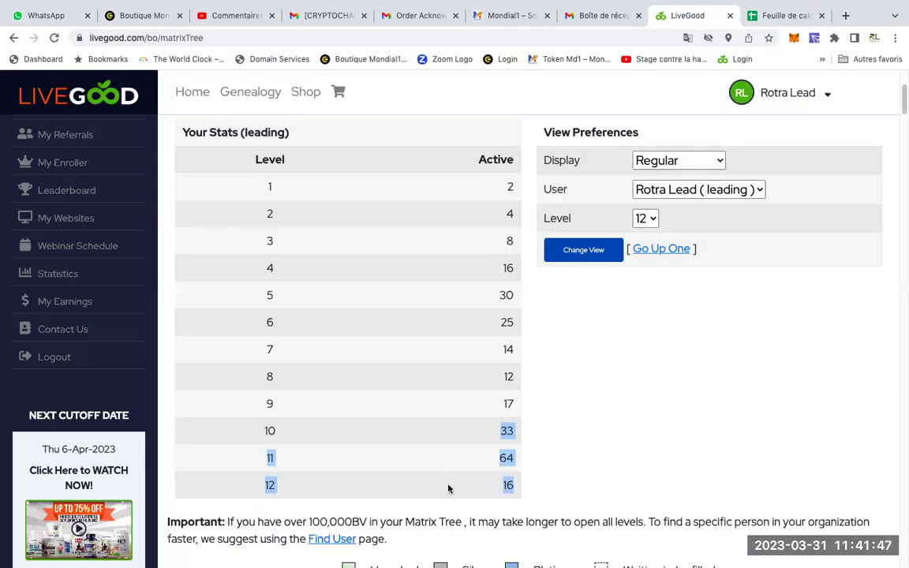
left_click(483, 461)
double_click(499, 459)
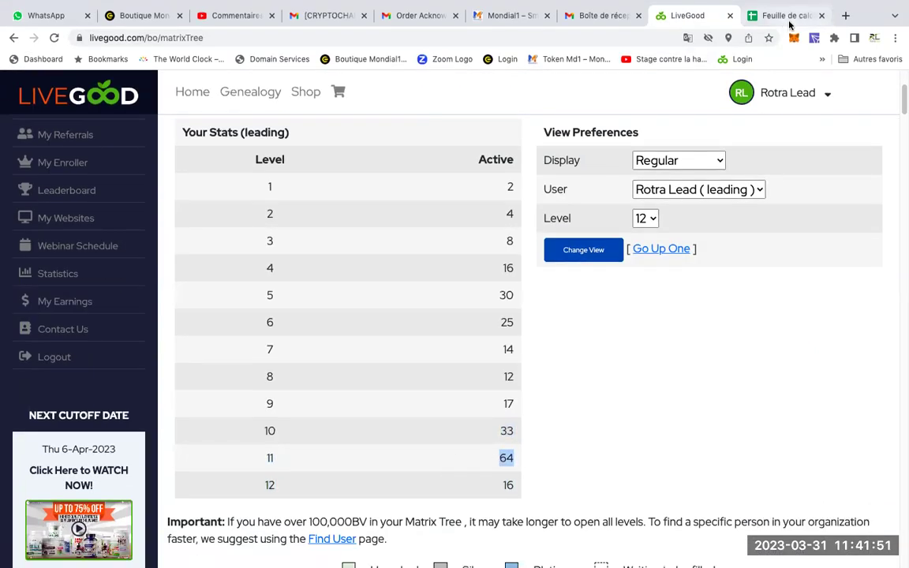
left_click(789, 19)
left_click(304, 409)
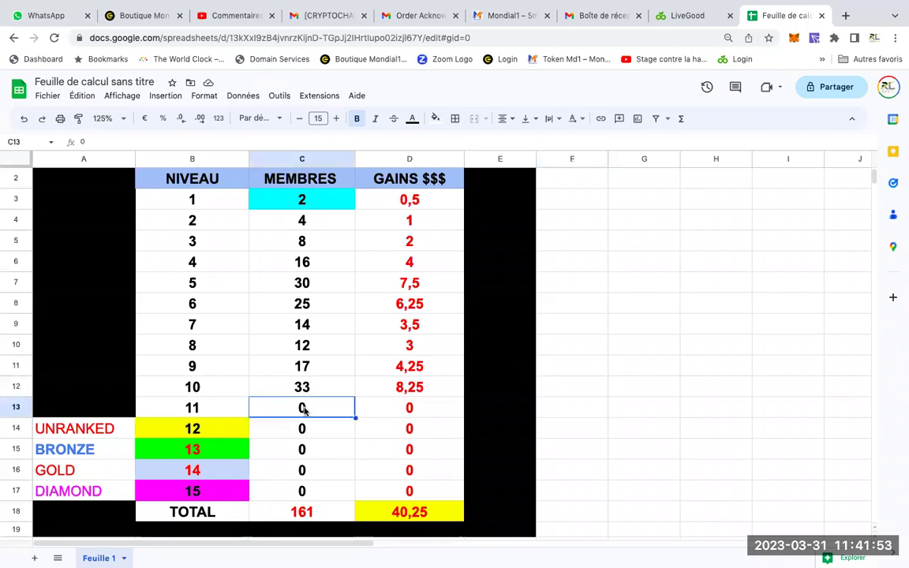
type("64")
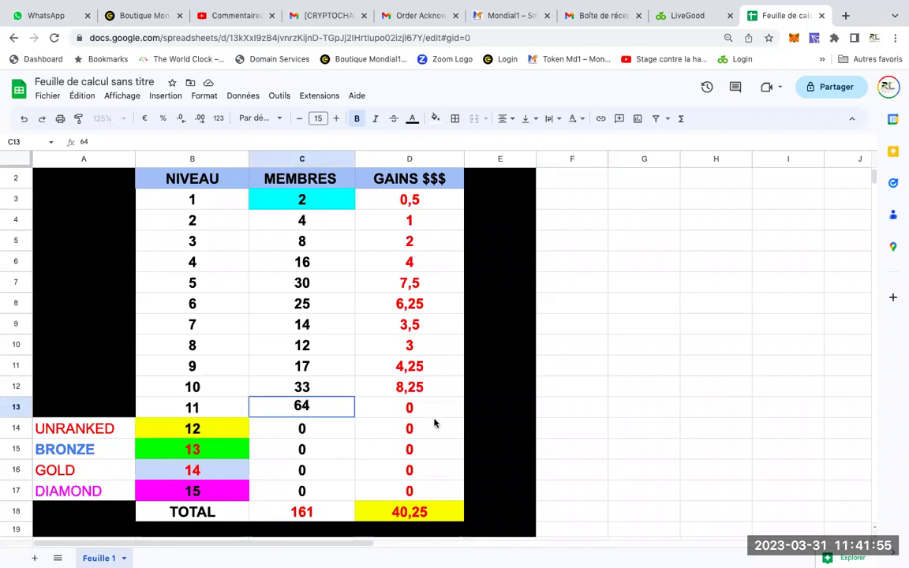
left_click(434, 426)
left_click(613, 390)
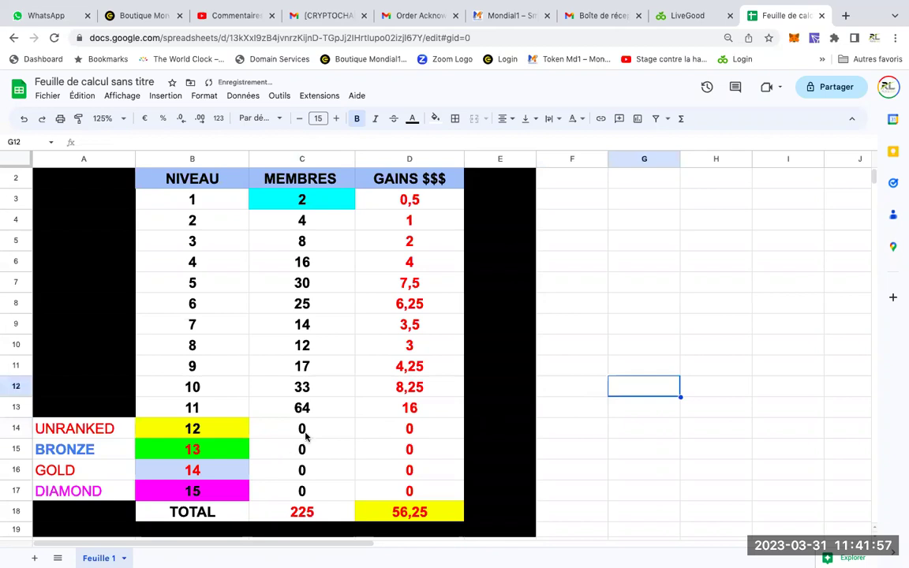
Highlight the UNRANKED level 12 row, enter 16 members from LiveGood's level 12 count, and select the gains total.
left_click(217, 434)
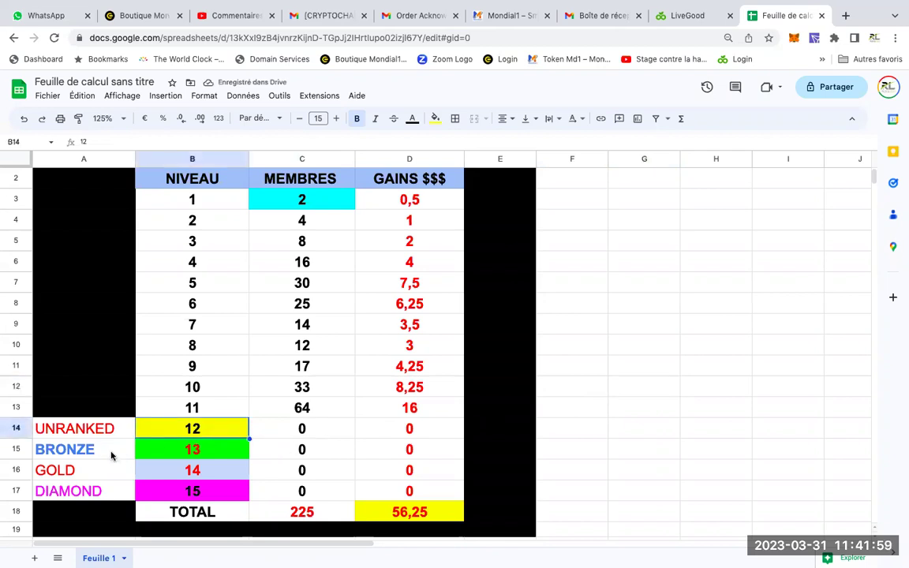
left_click_drag(85, 431, 373, 436)
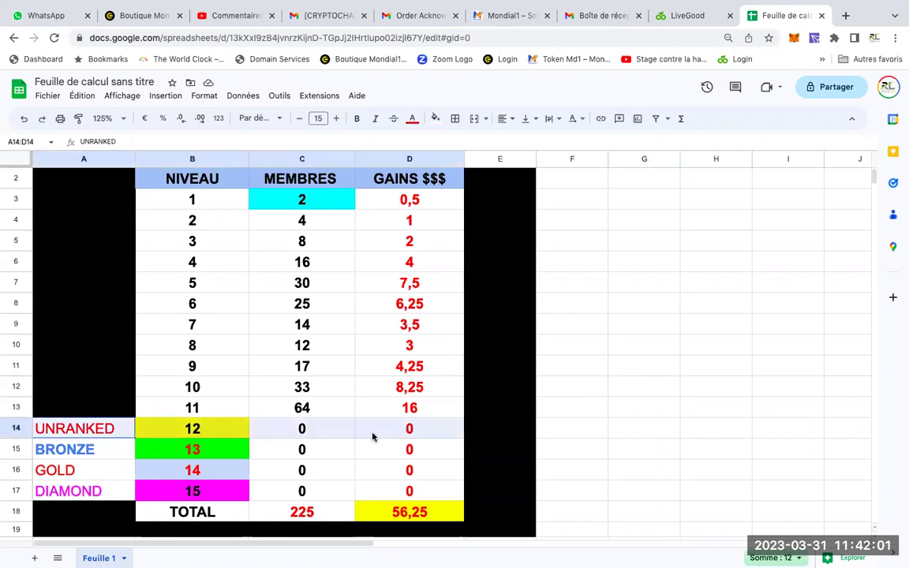
left_click(688, 16)
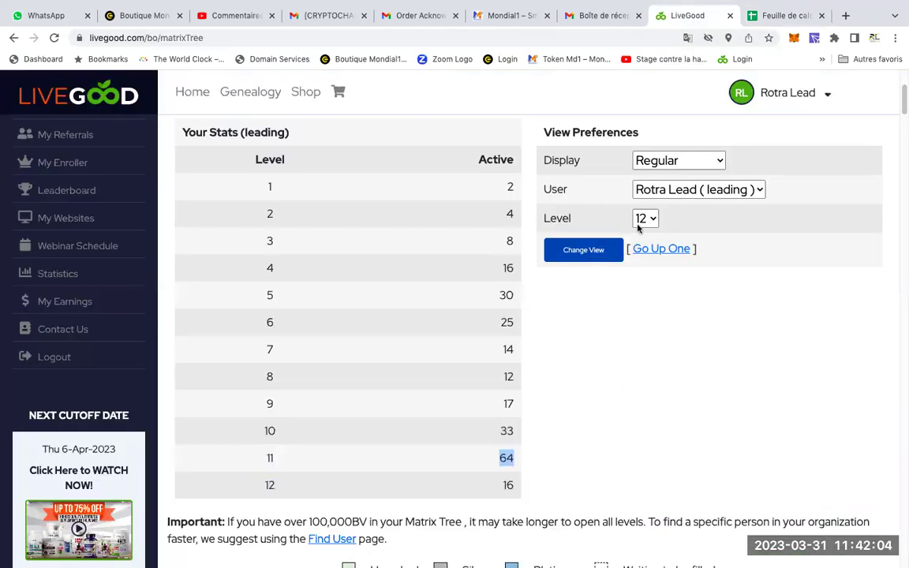
left_click(760, 15)
left_click(290, 433)
type("16")
left_click(546, 426)
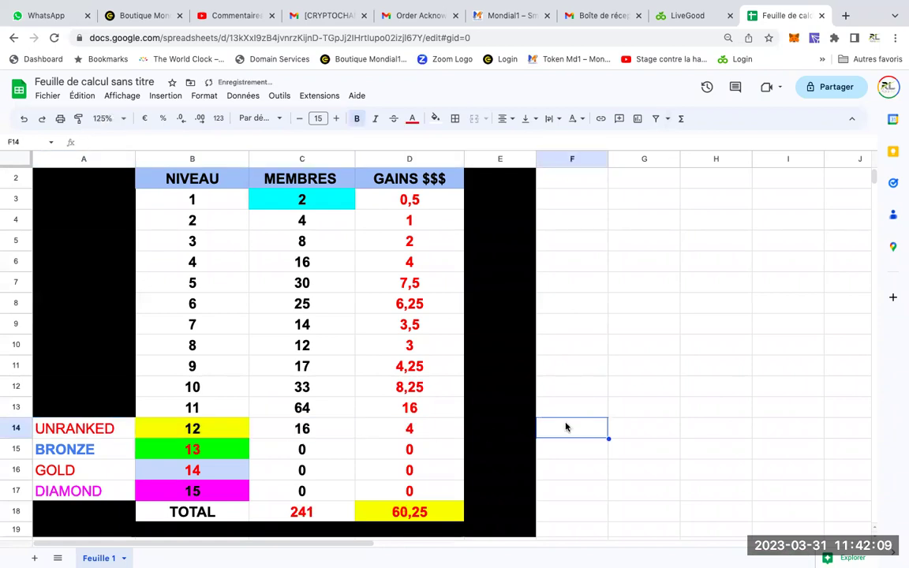
left_click(416, 511)
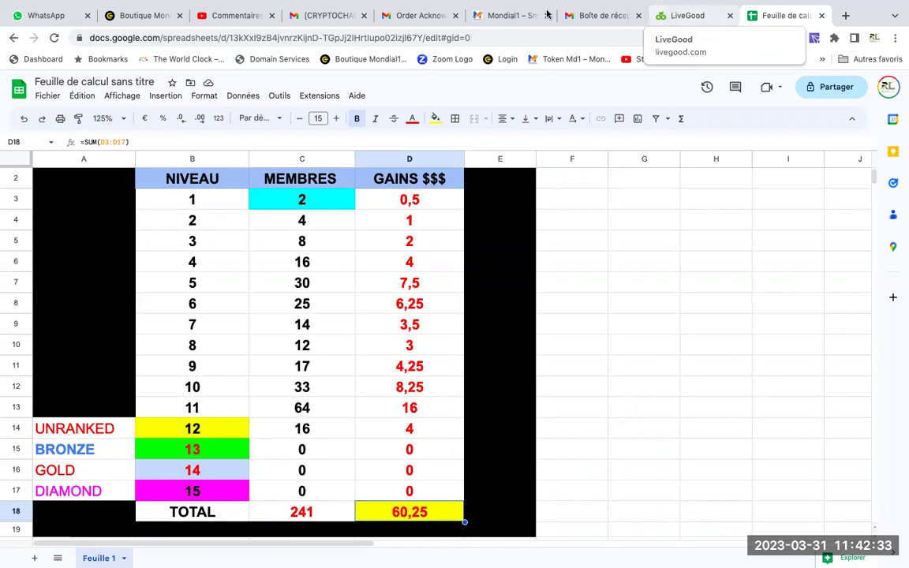
mouse_move(470, 4)
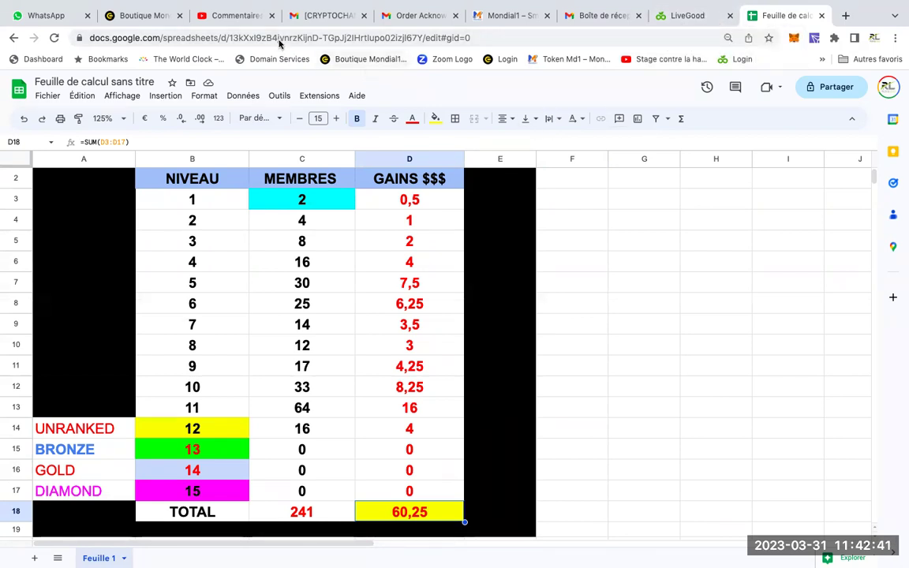
In LiveGood, open the other account's Matrix List View from its team genealogy and highlight level 14 in its stats.
left_click(680, 17)
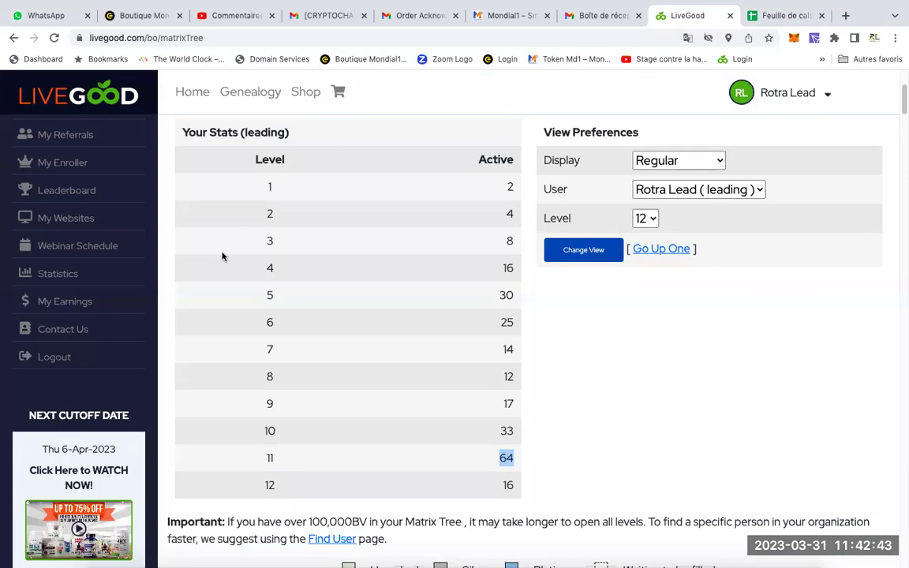
left_click(562, 434)
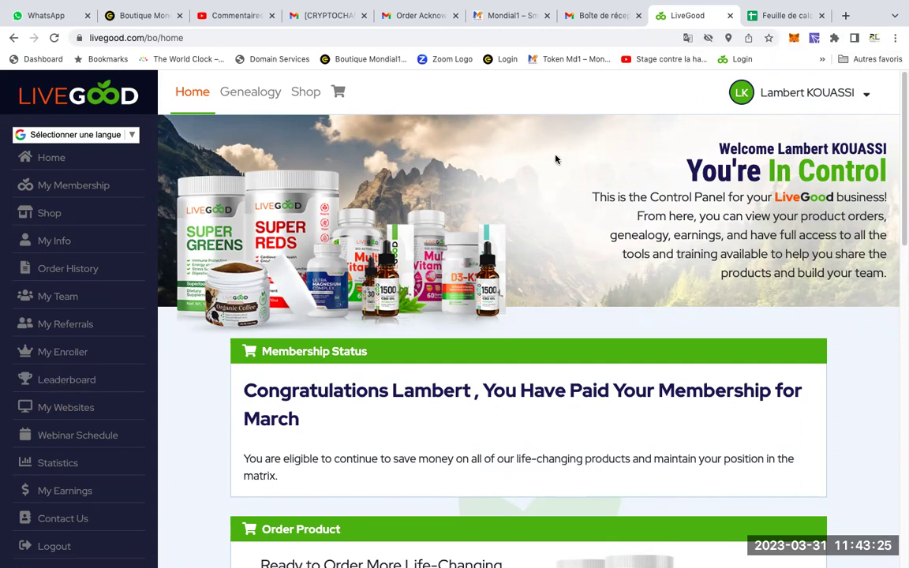
left_click(72, 297)
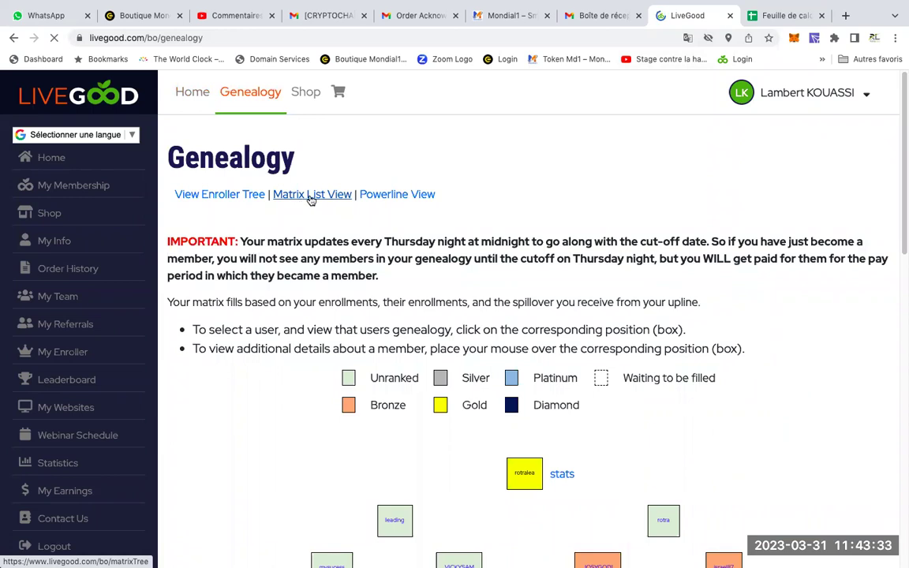
left_click(316, 197)
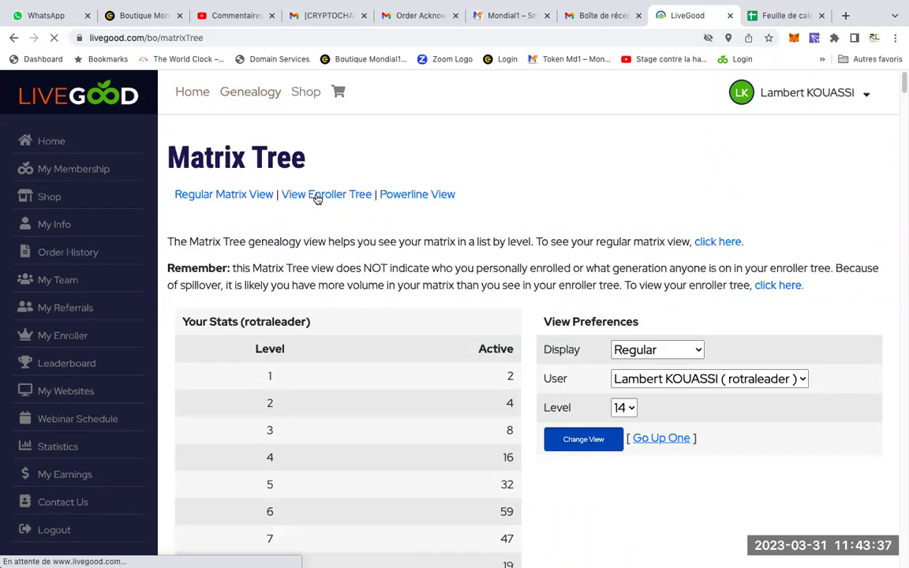
scroll(375, 288, "down", 2)
scroll(383, 298, "down", 2)
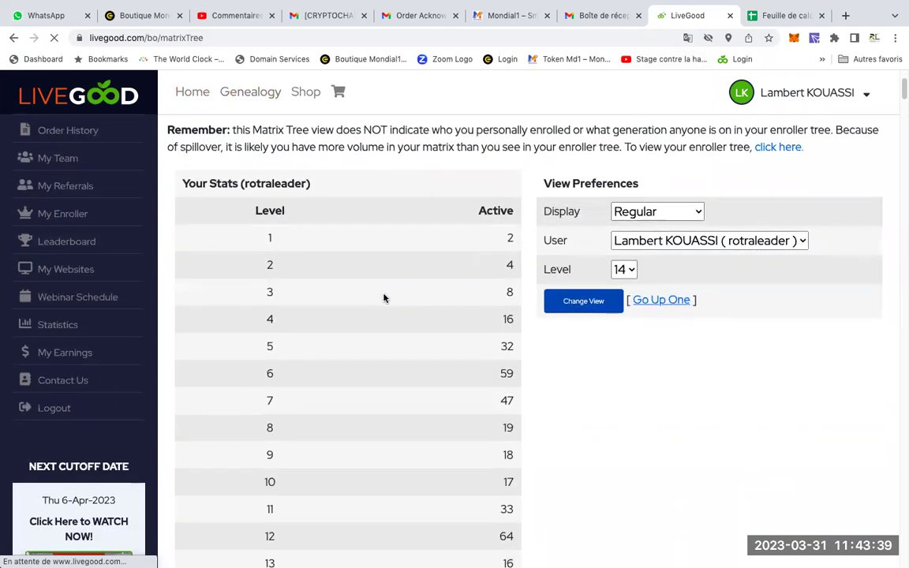
scroll(384, 299, "up", 1)
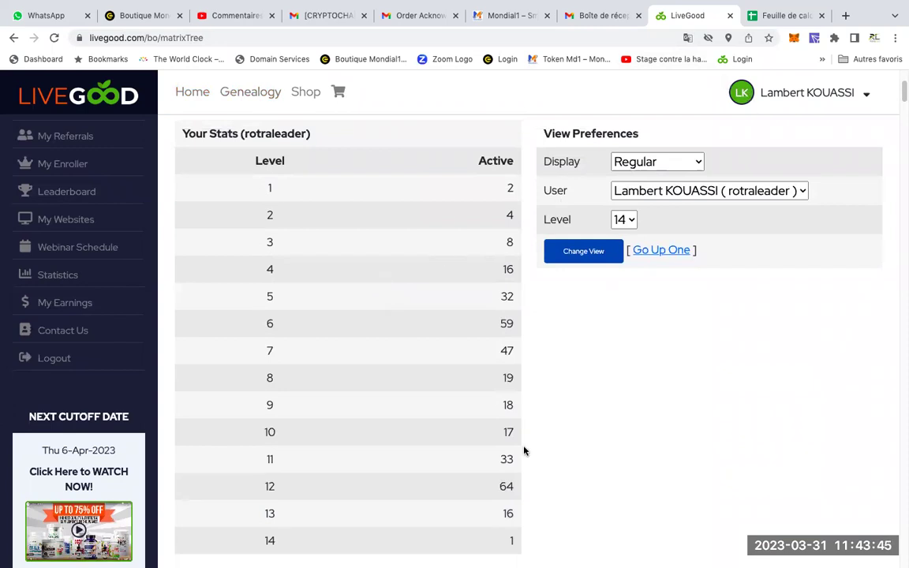
double_click(270, 541)
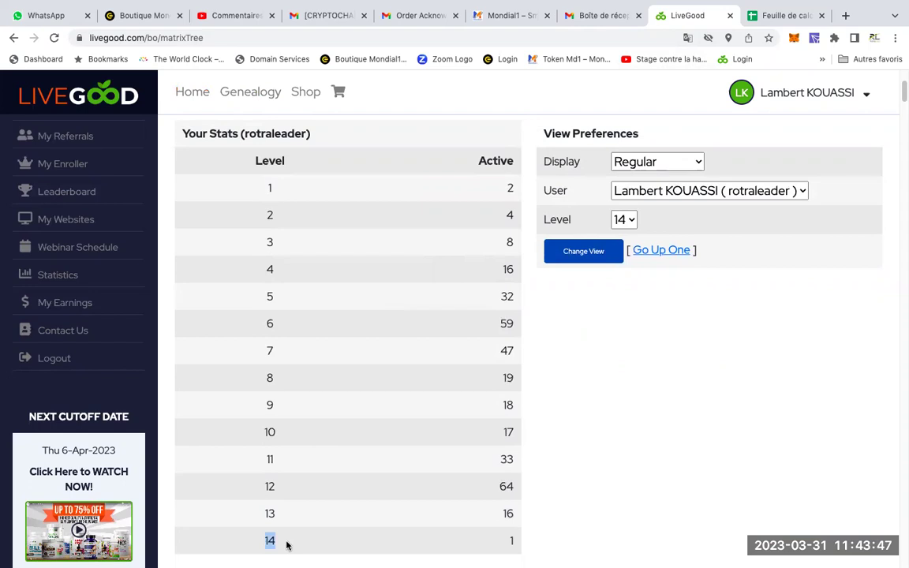
Point out level 14 and its GOLD rank label in the spreadsheet, and compare them with LiveGood's matrix stats.
left_click(778, 16)
left_click(189, 472)
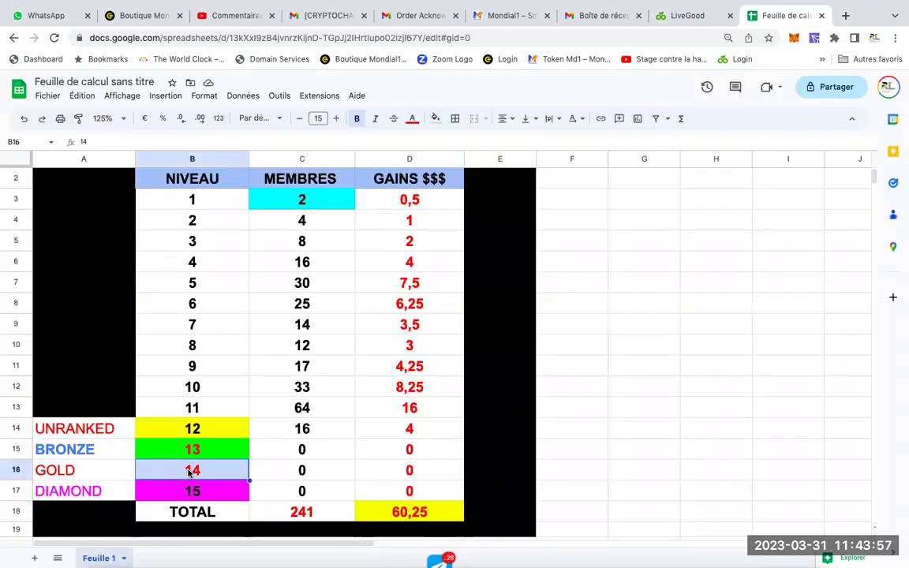
left_click(71, 471)
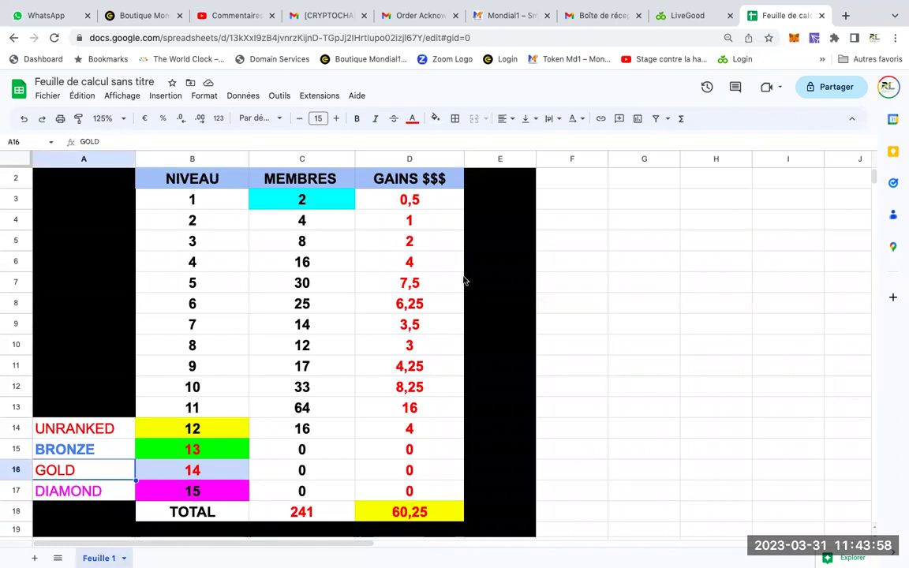
left_click(698, 17)
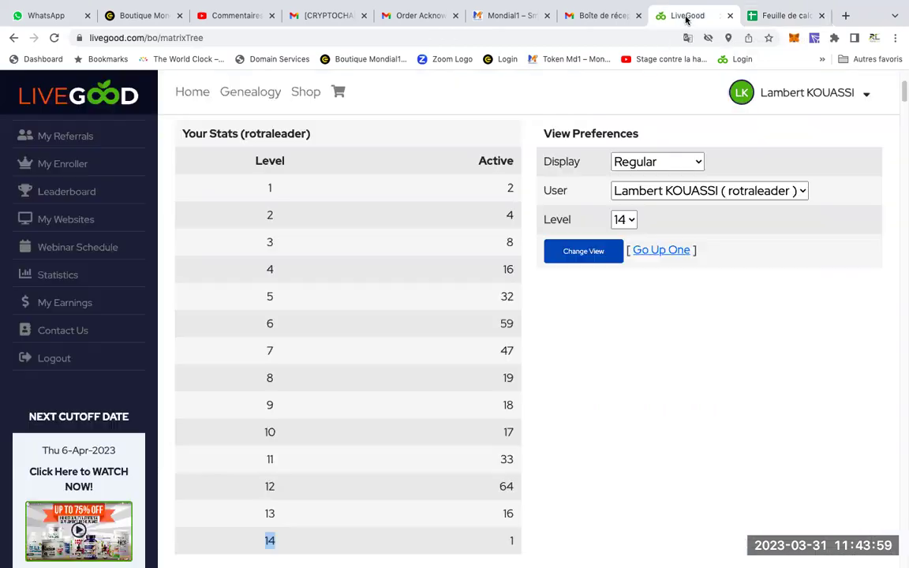
left_click(786, 17)
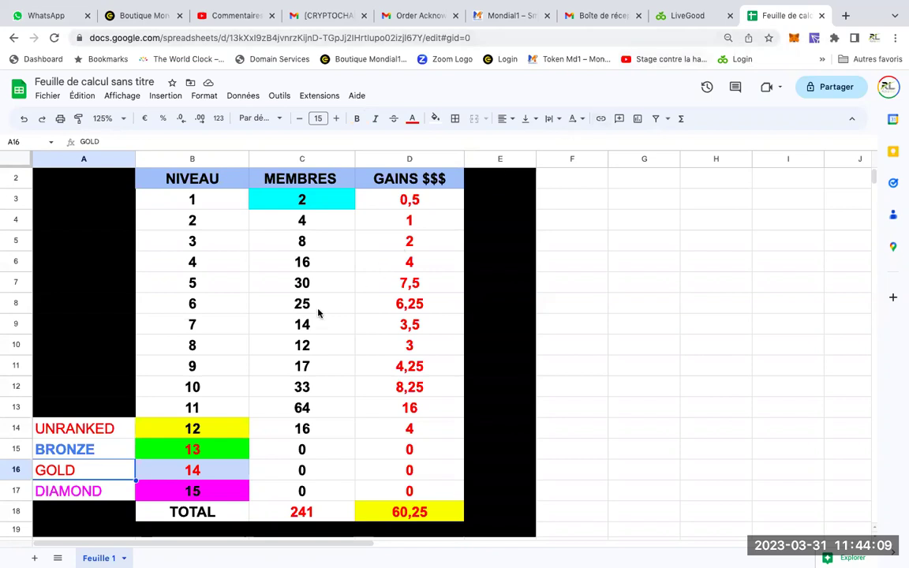
Highlight the level 5 active count in LiveGood and set level 5 to 32 members in the spreadsheet.
left_click(304, 289)
left_click(675, 16)
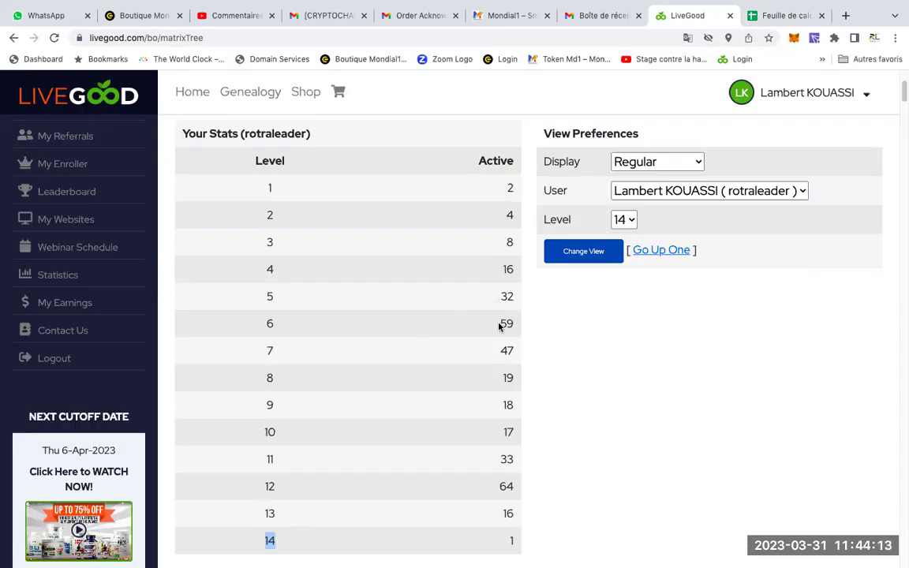
double_click(507, 297)
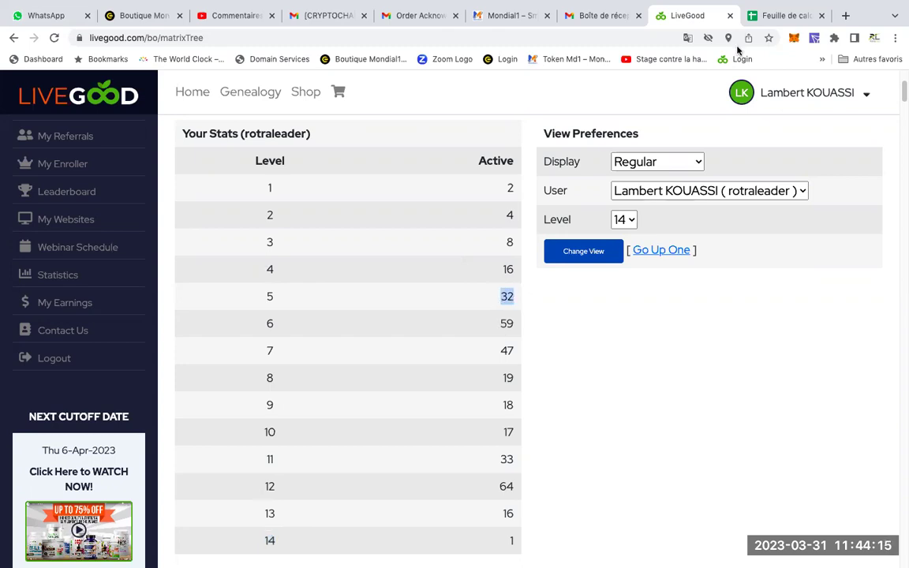
left_click(754, 16)
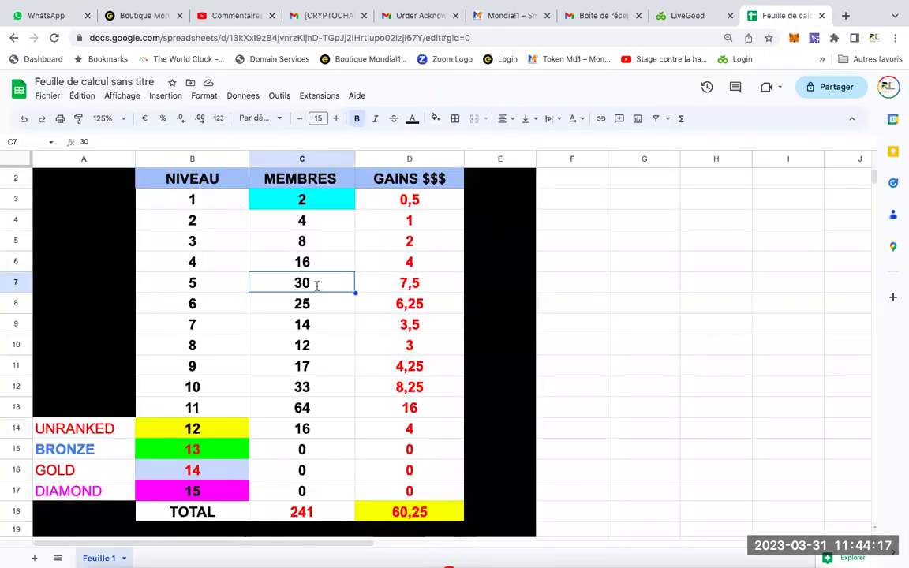
type("32")
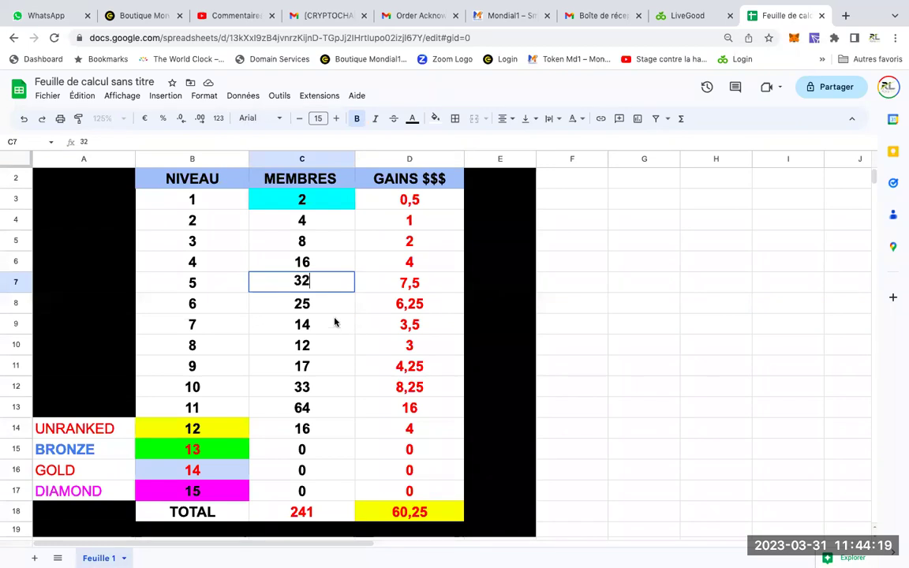
left_click(321, 305)
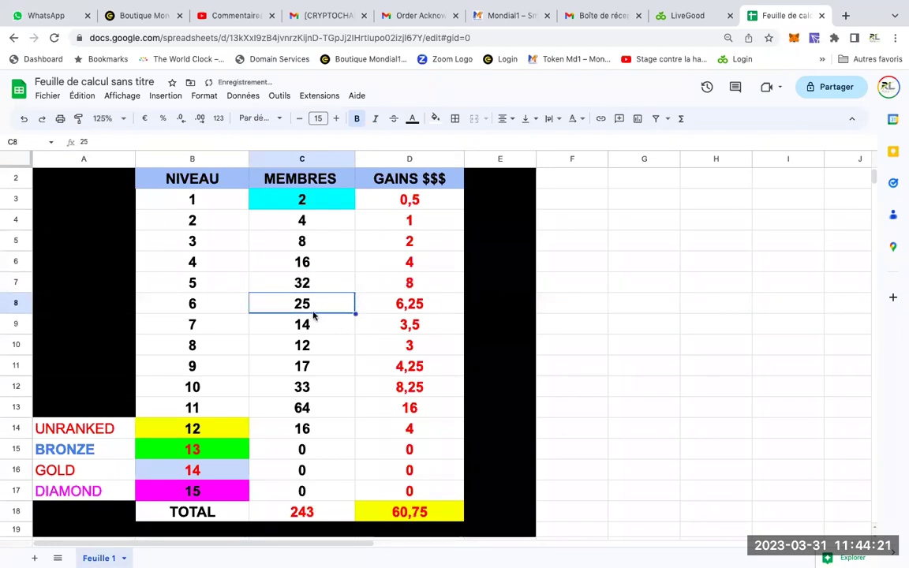
Highlight the level 6 active count in LiveGood and set level 6 to 59 members in the spreadsheet.
left_click(677, 18)
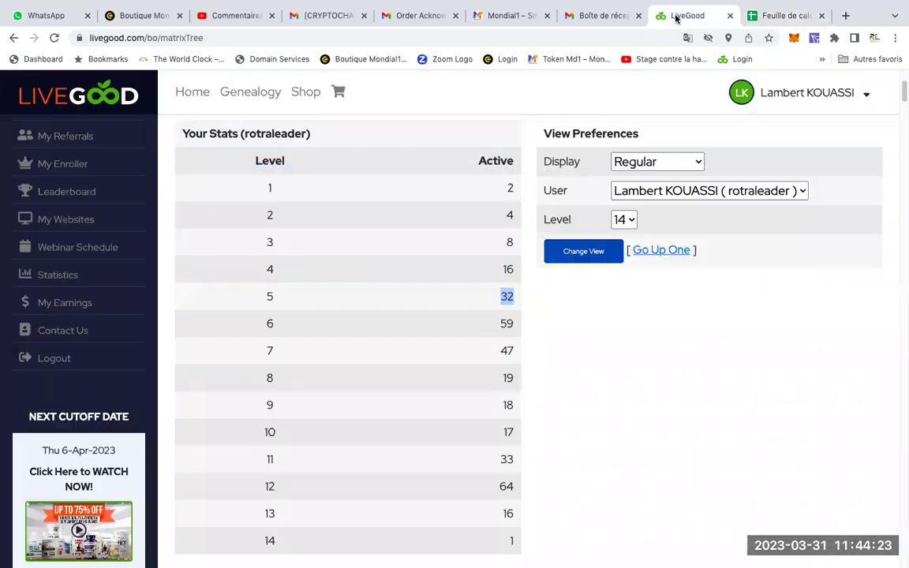
double_click(507, 324)
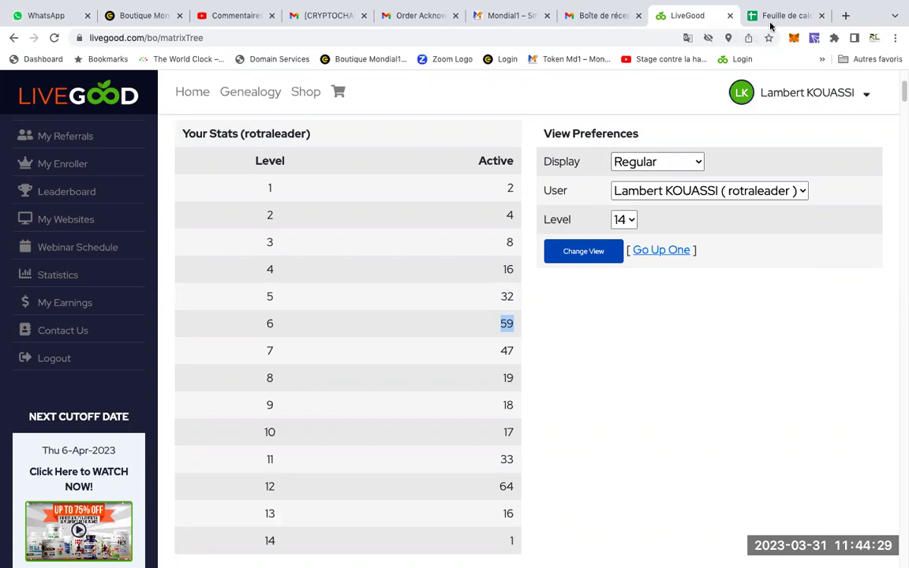
left_click(782, 16)
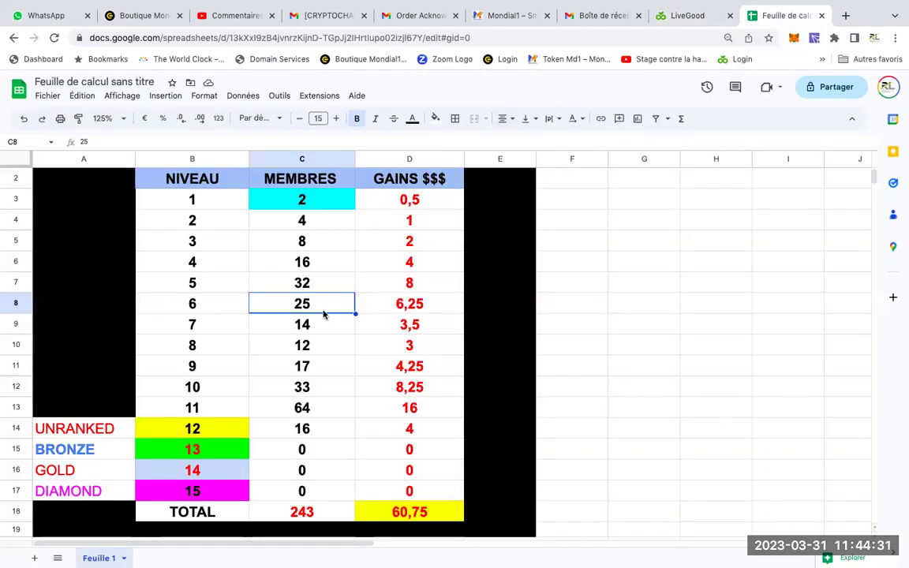
type("59")
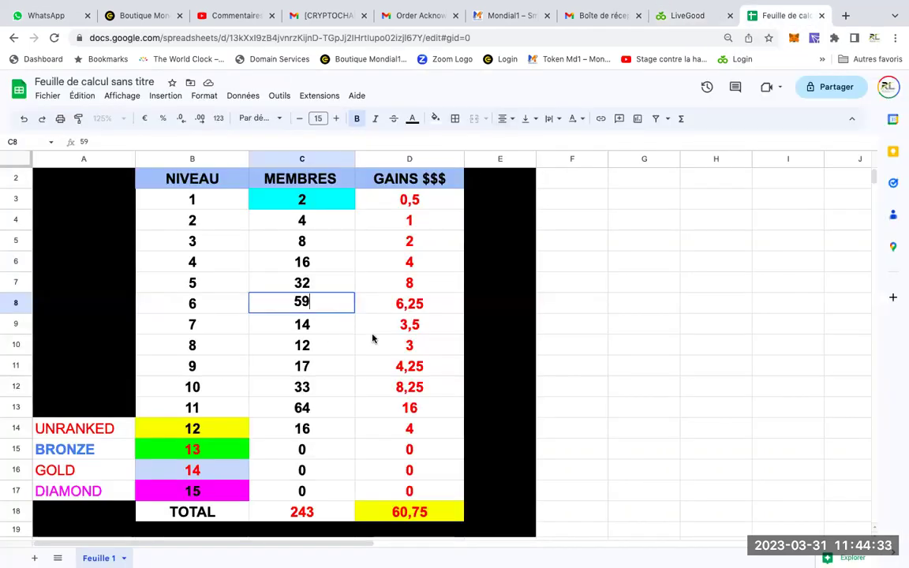
left_click(367, 331)
Highlight the level 7 active count in LiveGood and set level 7 to 47 members in the spreadsheet.
left_click(316, 331)
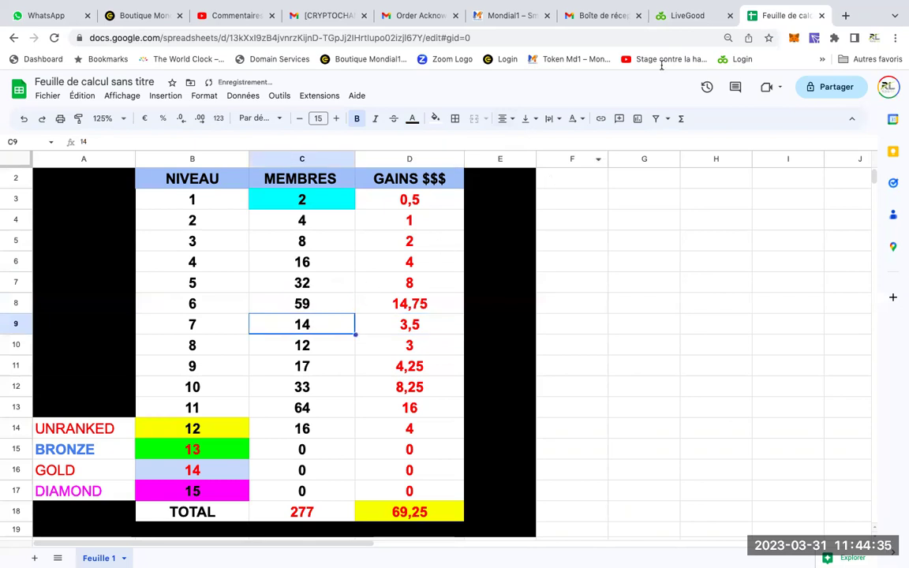
left_click(684, 16)
double_click(506, 351)
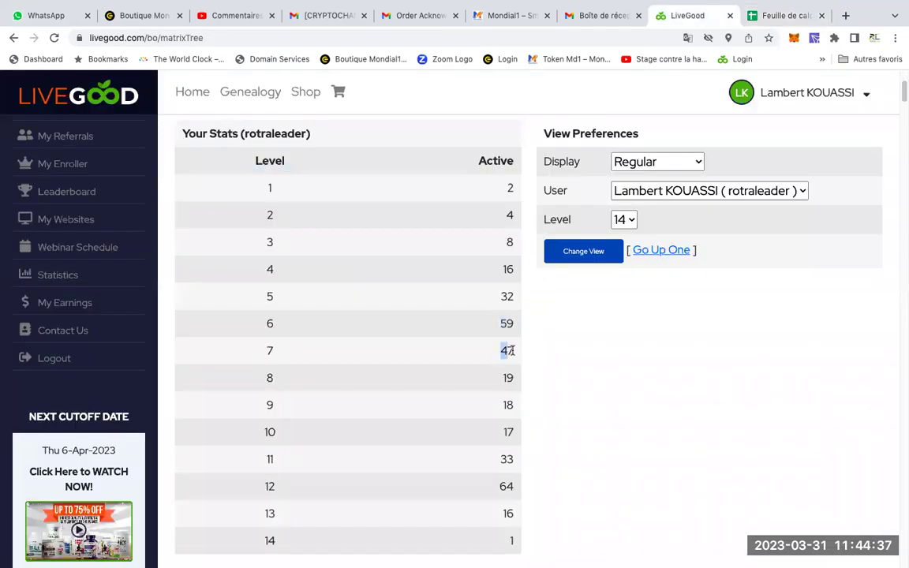
left_click(777, 15)
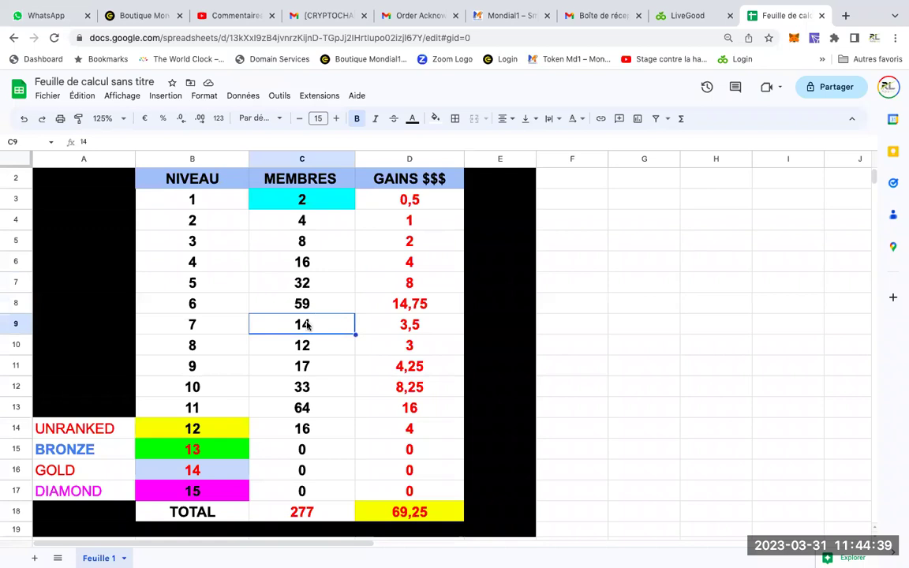
type("47")
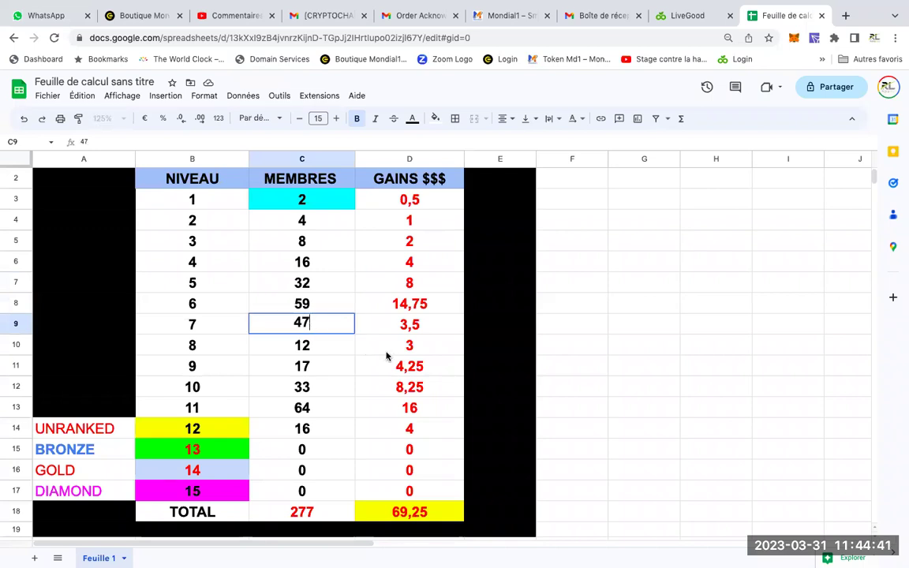
left_click(394, 349)
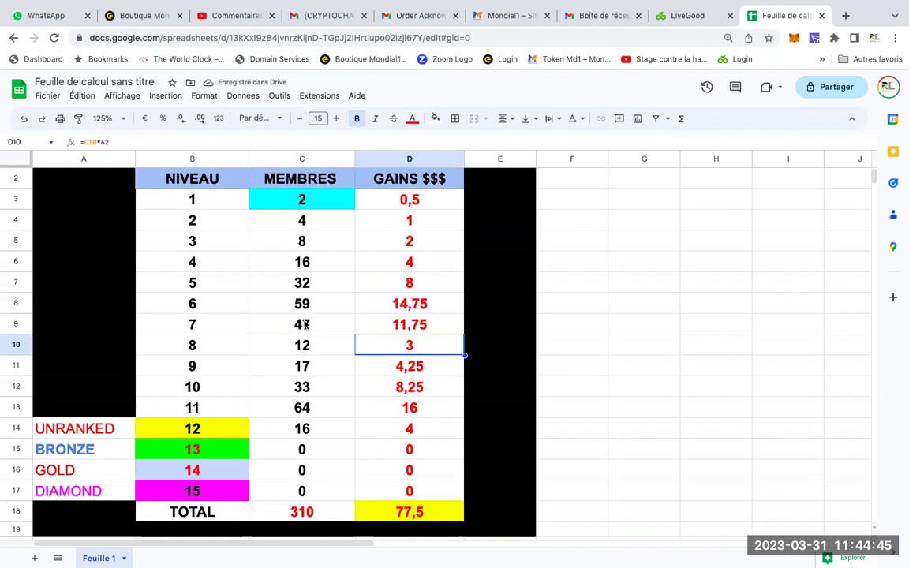
Reset the member counts of levels 12, 11, 10, 9 and 8 to 0 in the spreadsheet.
left_click(312, 428)
type("0")
left_click(314, 408)
type("0")
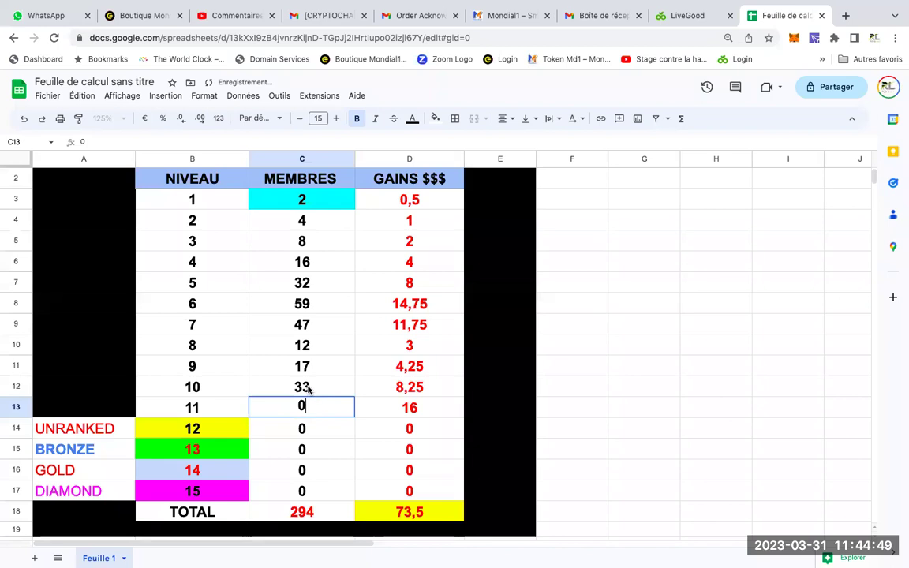
left_click(308, 387)
type("0")
left_click(313, 368)
type("0")
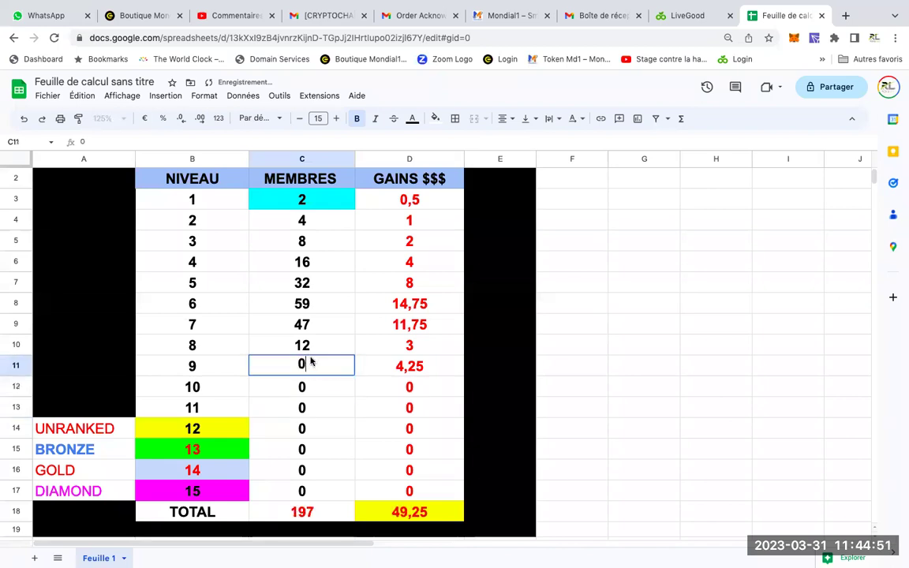
left_click(310, 347)
type("0")
left_click(311, 331)
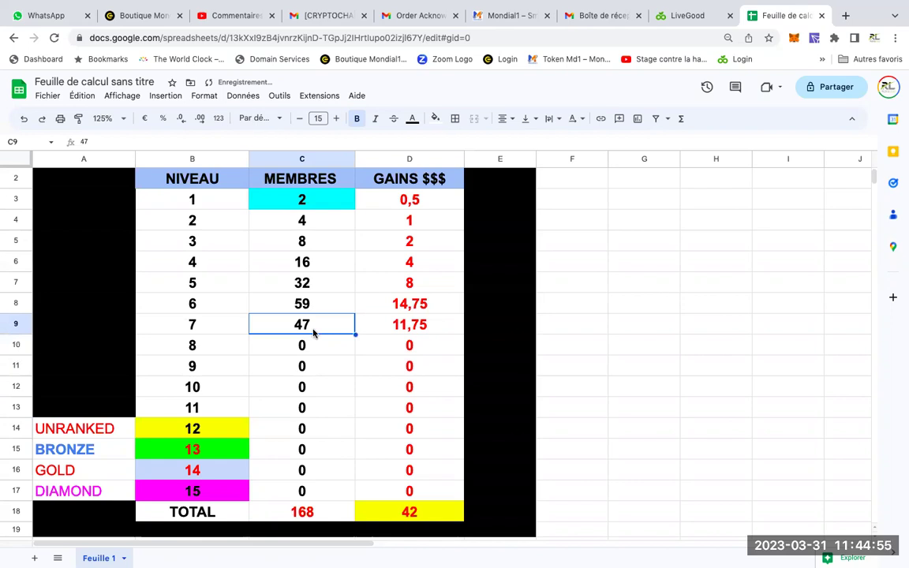
Highlight the level 8 active count in LiveGood and set level 8 to 19 members in the spreadsheet.
left_click(686, 18)
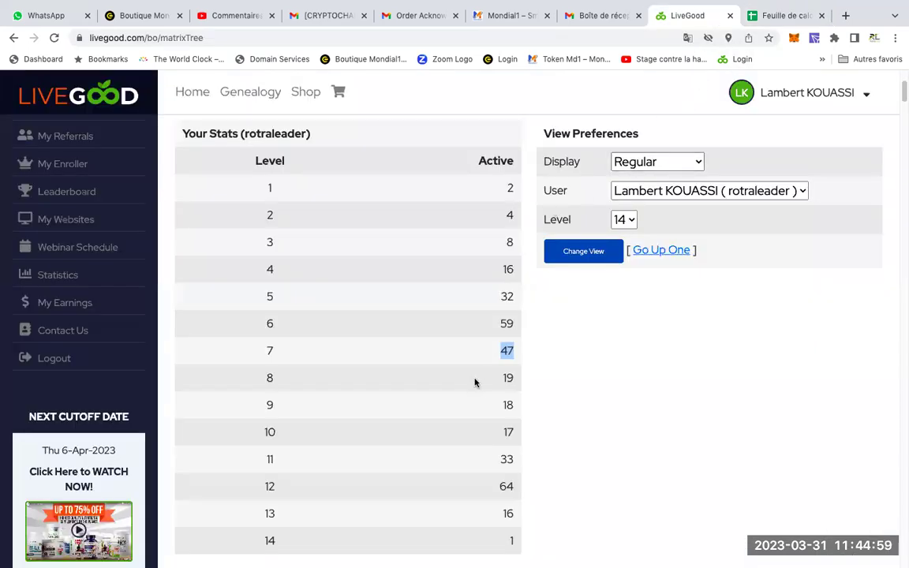
double_click(508, 378)
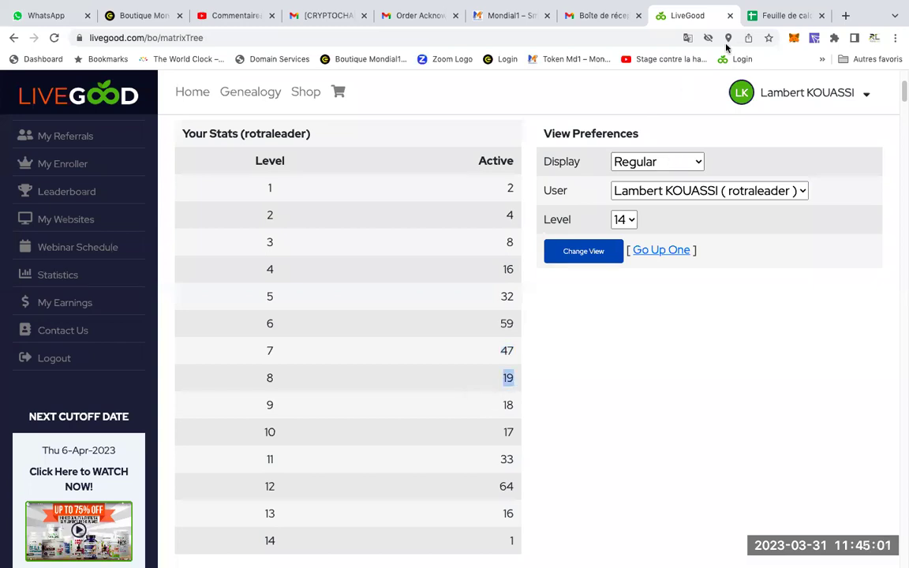
left_click(770, 18)
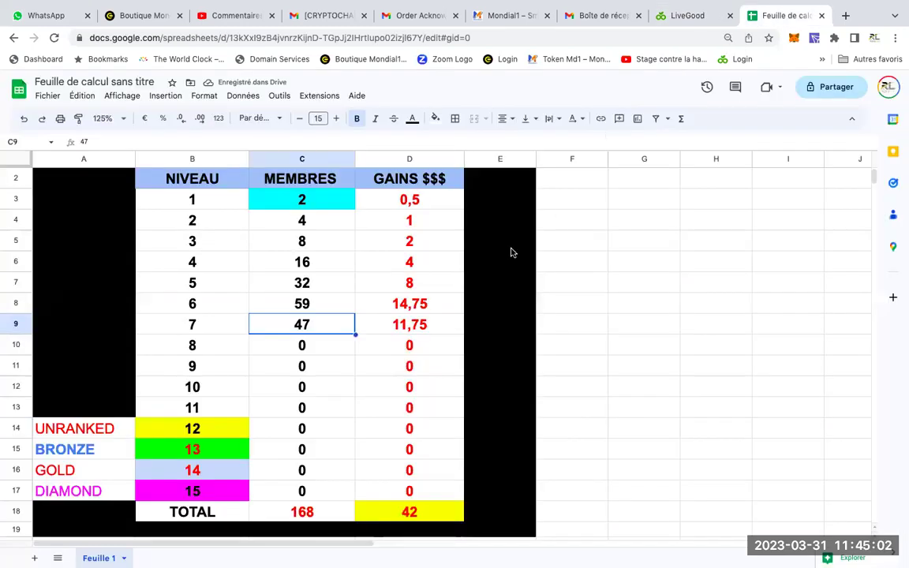
left_click(304, 347)
type("19")
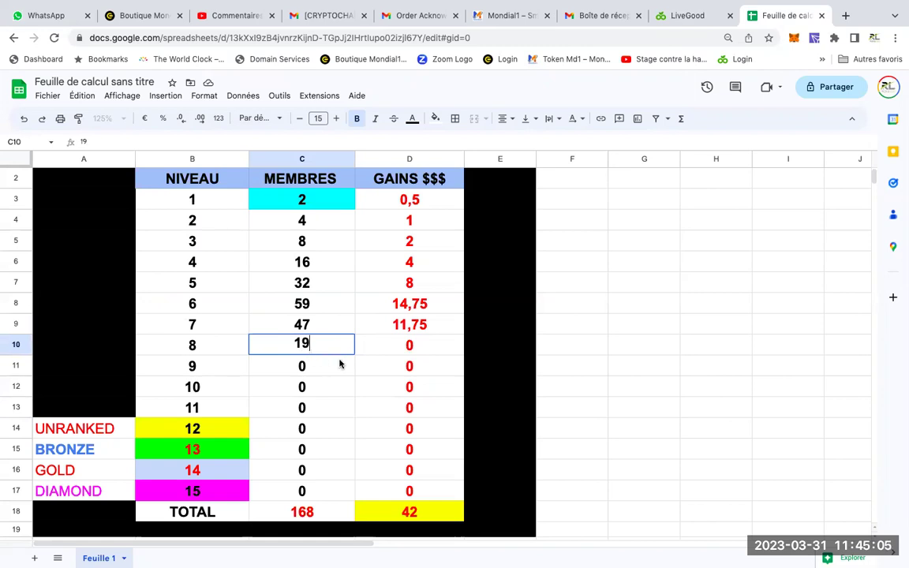
left_click(397, 389)
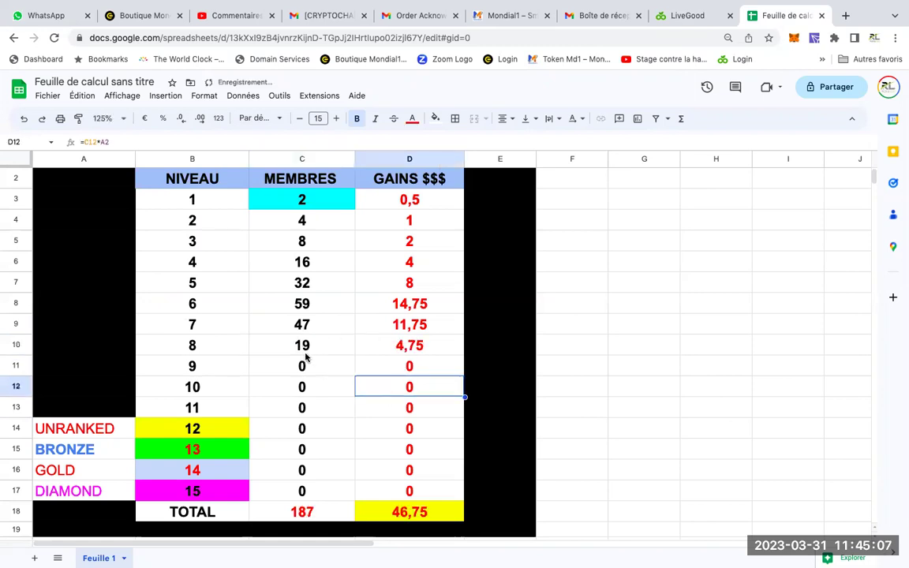
Highlight the level 9 active count in LiveGood and set level 9 to 18 members in the spreadsheet.
left_click(682, 18)
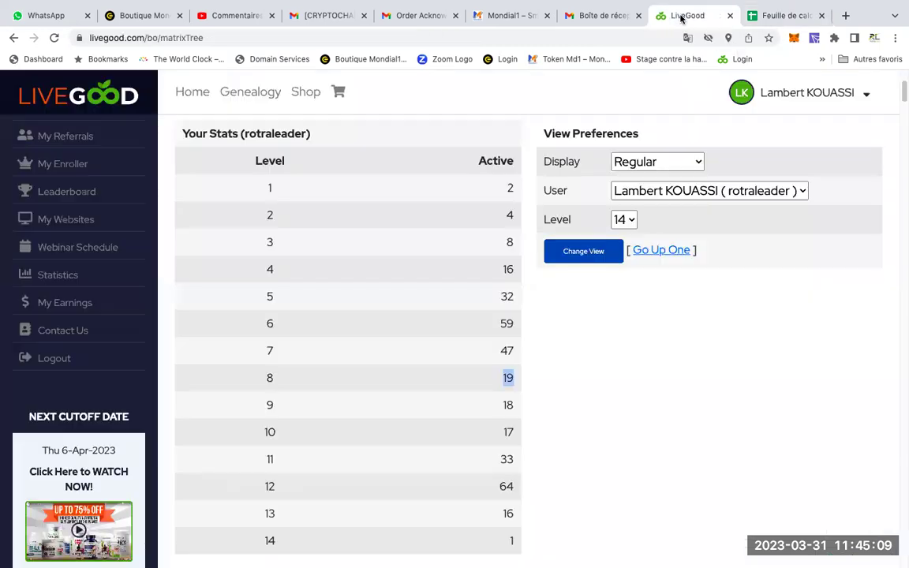
scroll(498, 406, "down", 1)
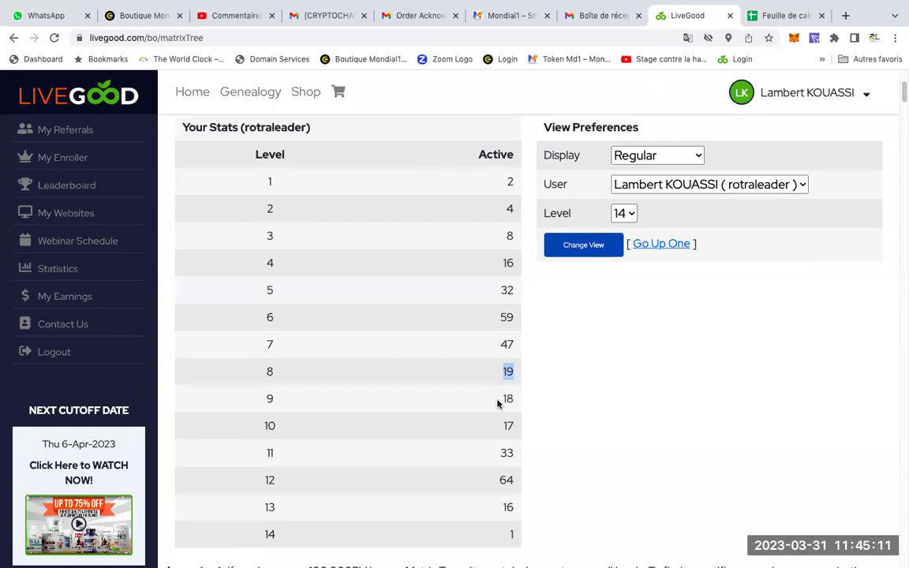
double_click(508, 399)
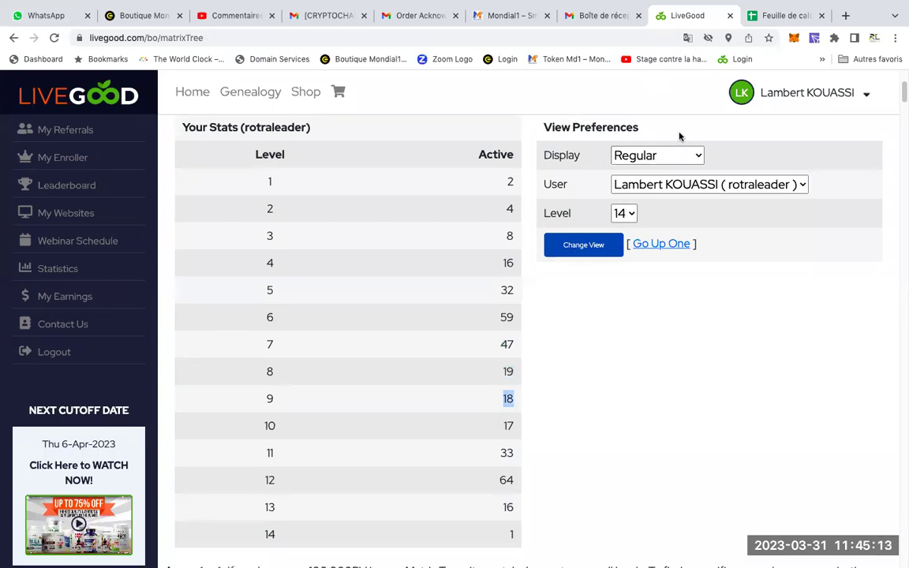
left_click(770, 17)
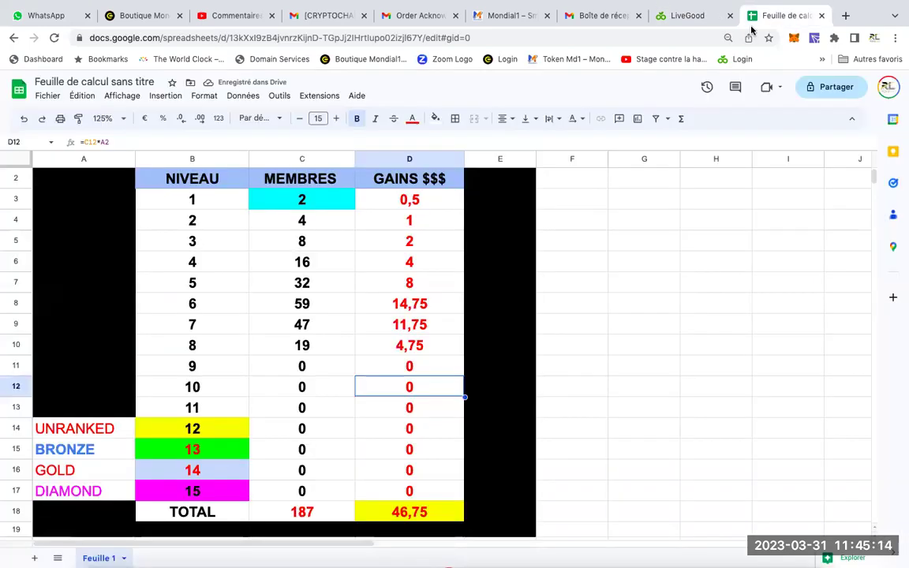
left_click(308, 371)
type("18")
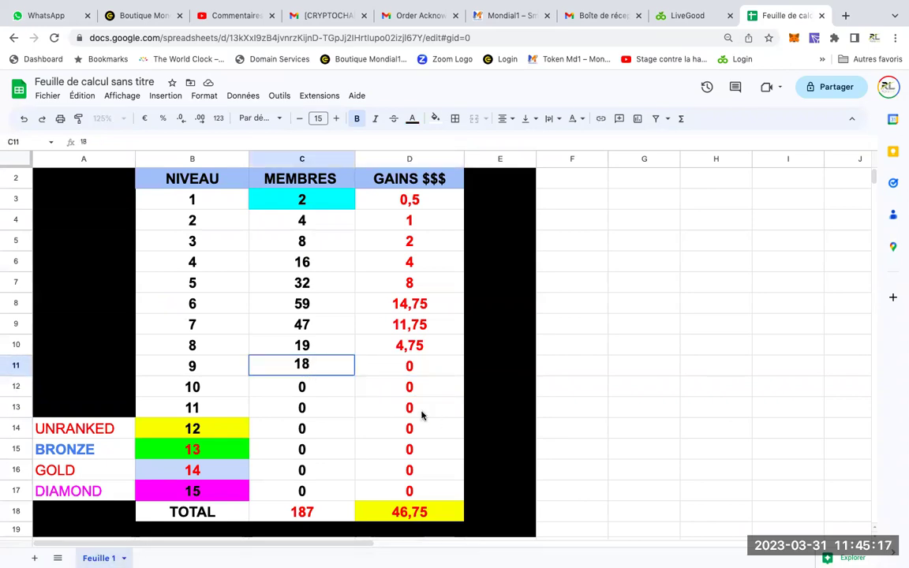
left_click(419, 409)
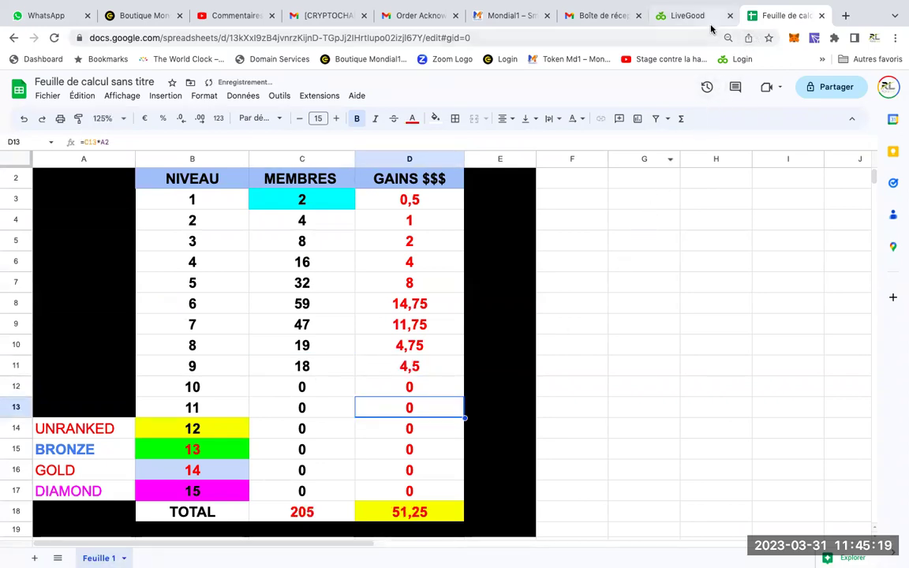
Highlight the level 10 active count in LiveGood and set level 10 to 17 members in the spreadsheet.
left_click(689, 15)
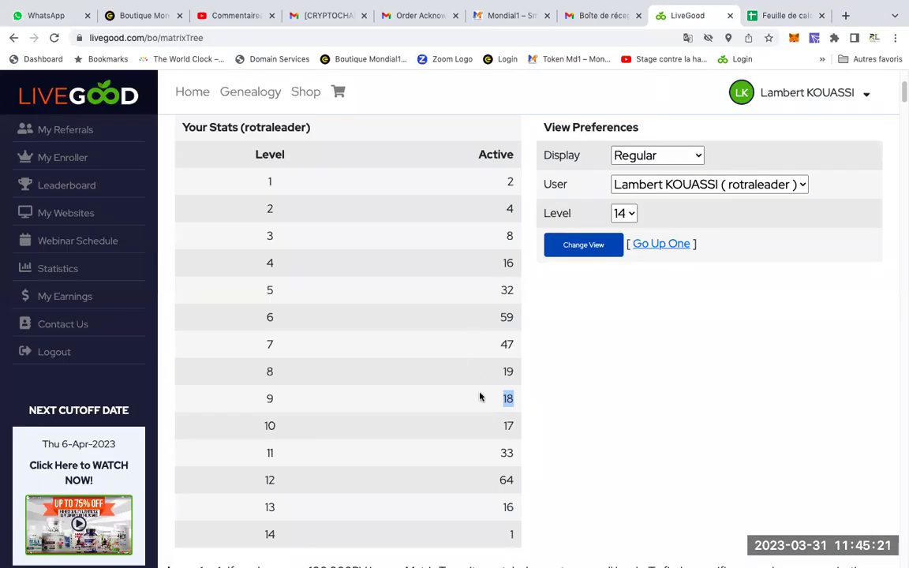
double_click(508, 426)
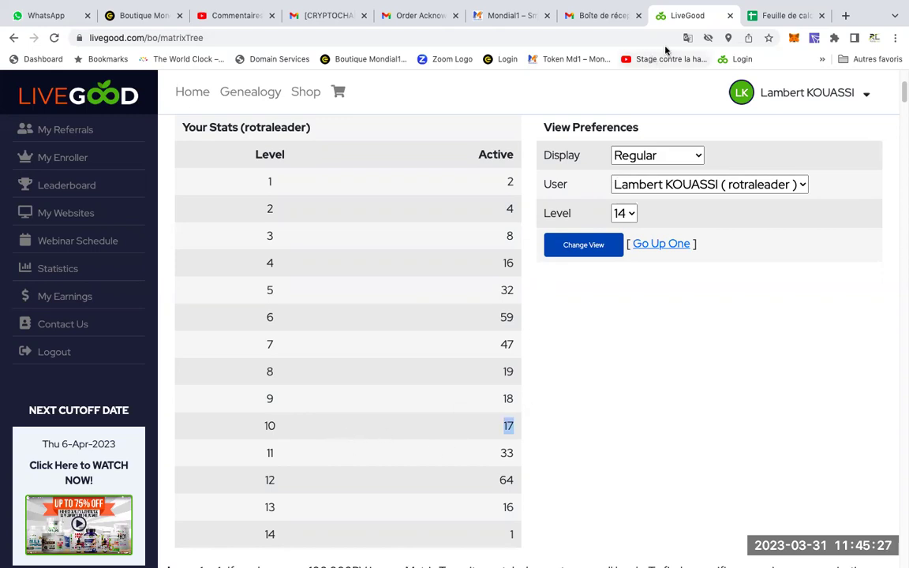
left_click(793, 16)
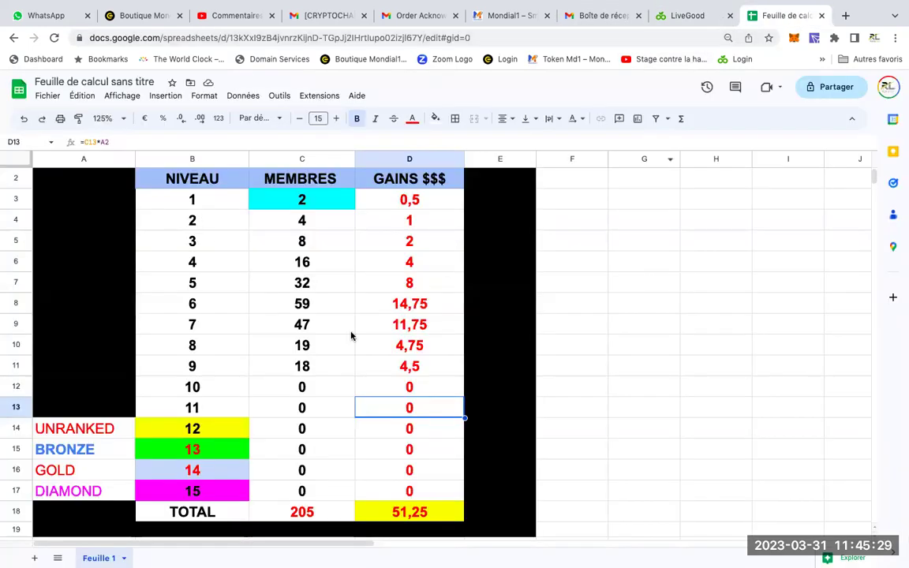
left_click(303, 387)
type("17")
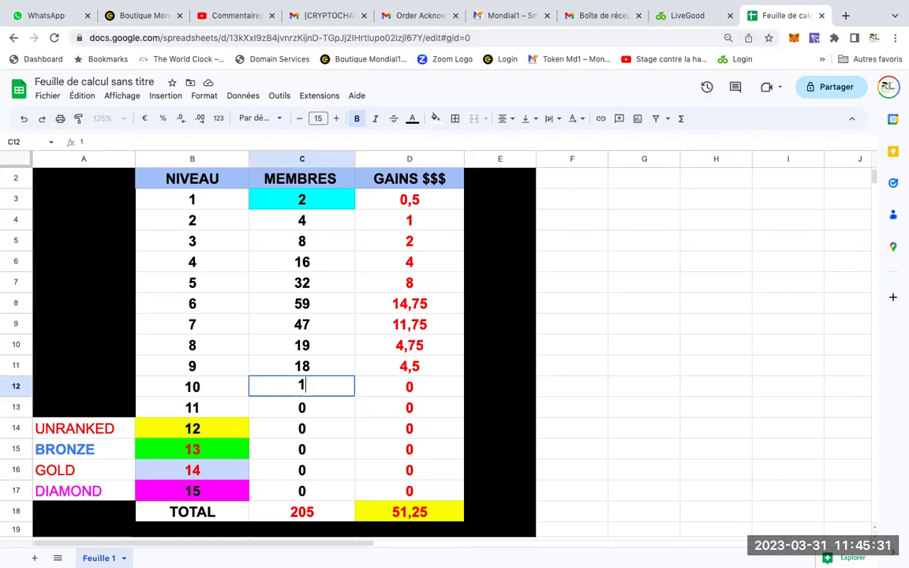
left_click(341, 430)
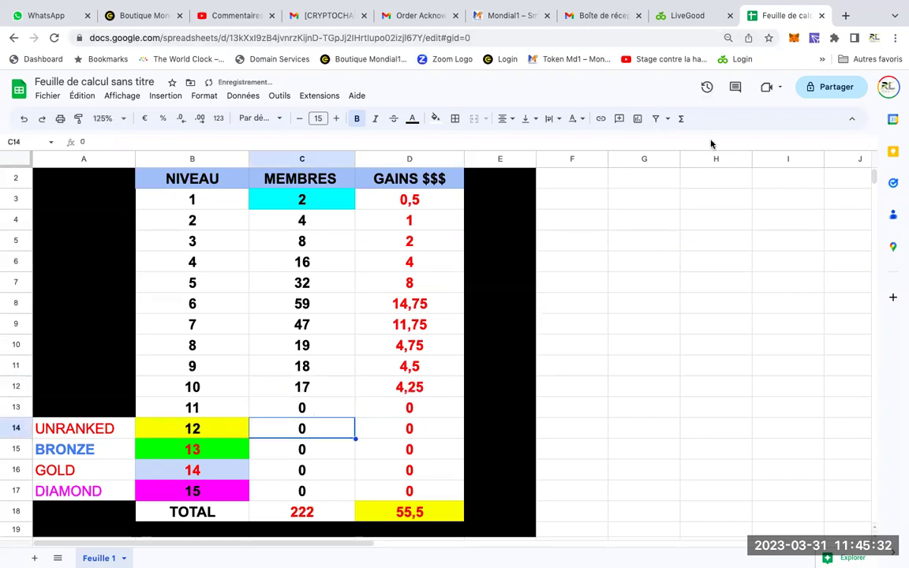
Highlight the level 11 active count in LiveGood and set level 11 to 33 members in the spreadsheet.
left_click(680, 18)
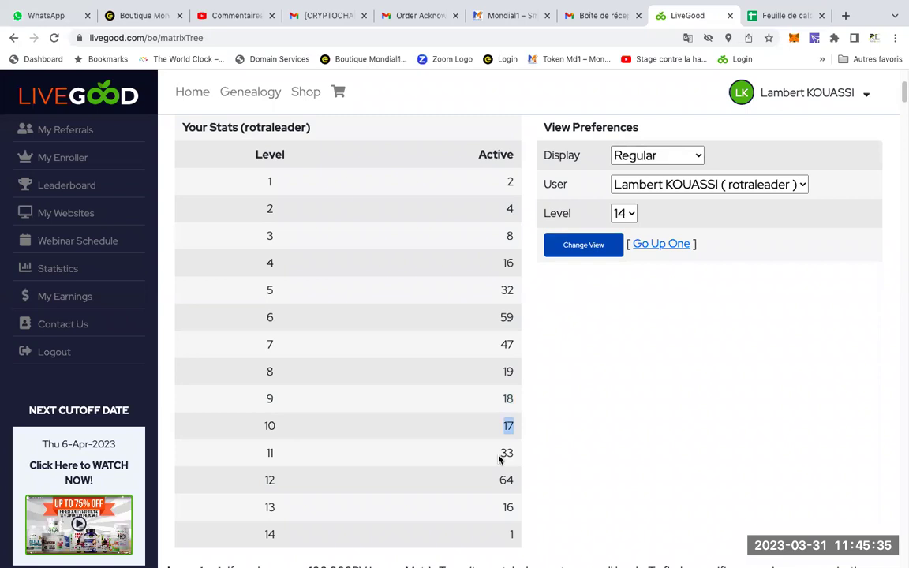
scroll(502, 456, "down", 1)
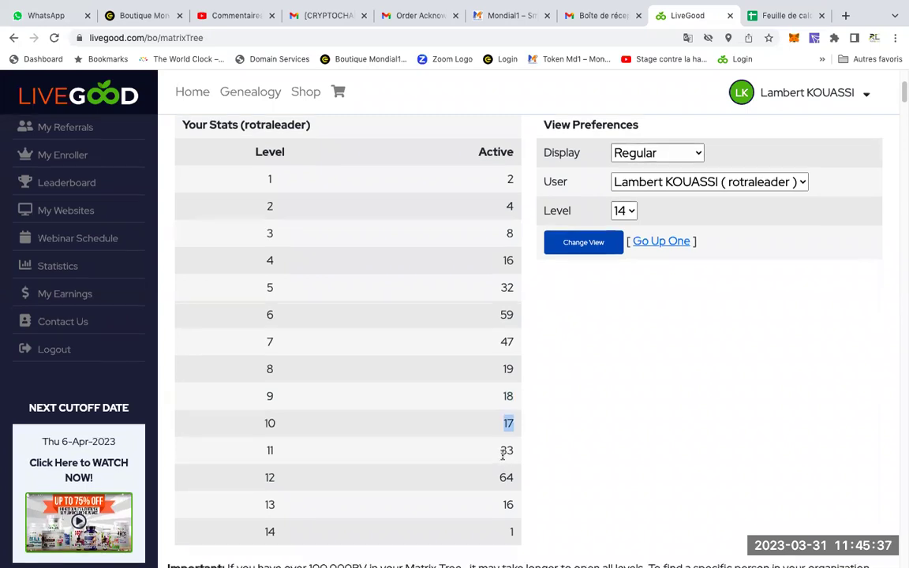
double_click(509, 455)
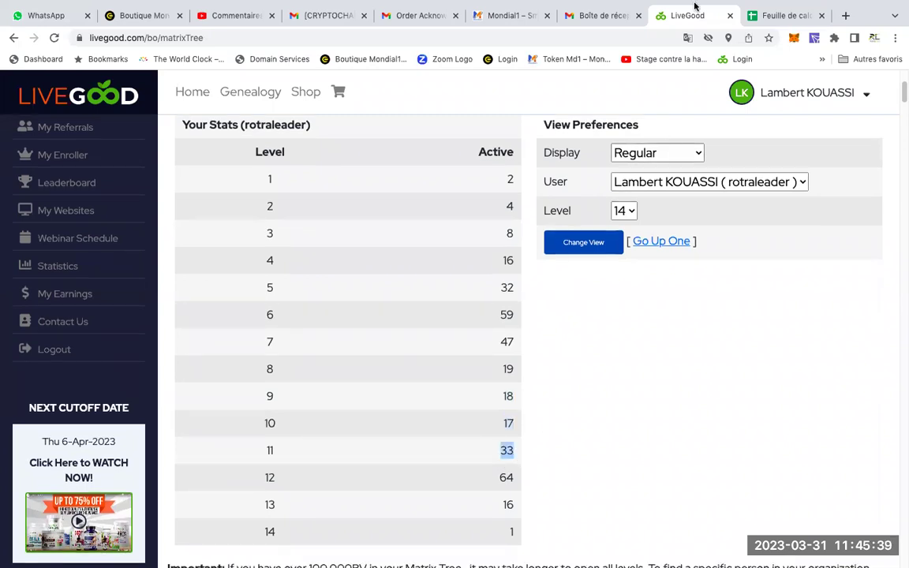
left_click(766, 17)
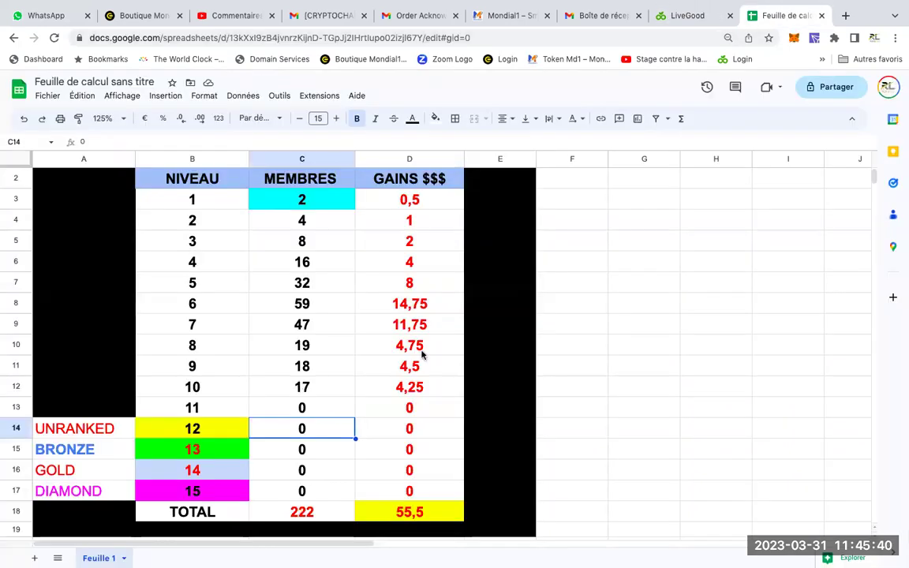
left_click(309, 410)
type("33")
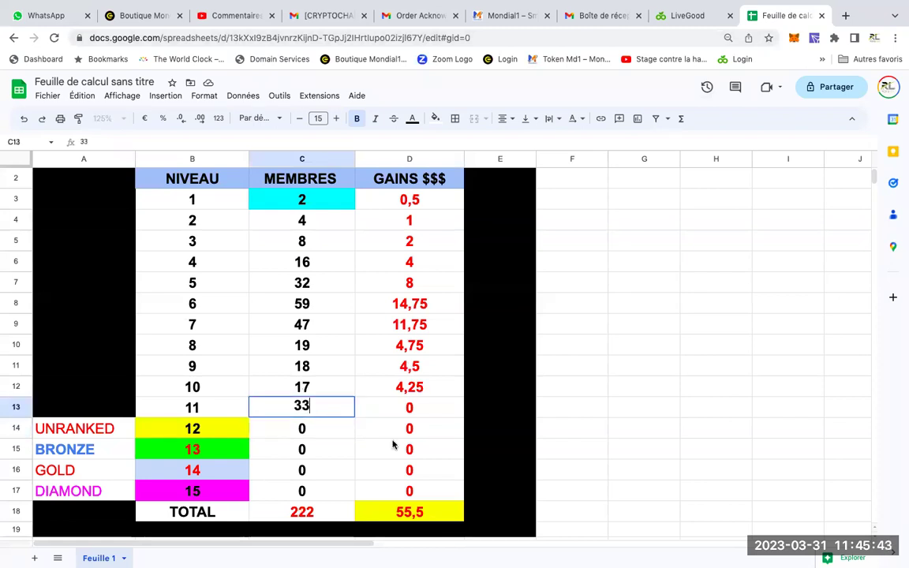
left_click(450, 451)
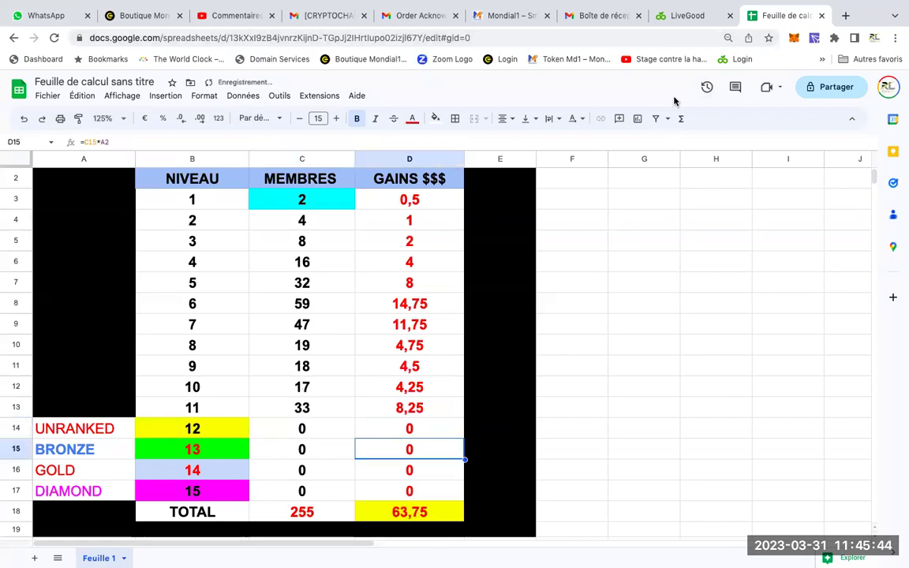
Highlight the level 12 active count in LiveGood and set level 12 to 64 members in the spreadsheet.
left_click(686, 16)
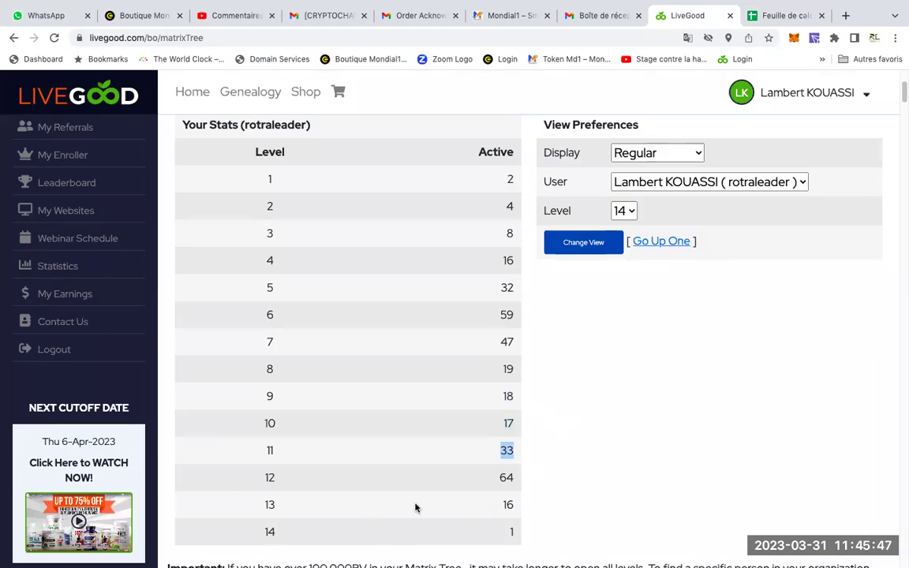
double_click(507, 478)
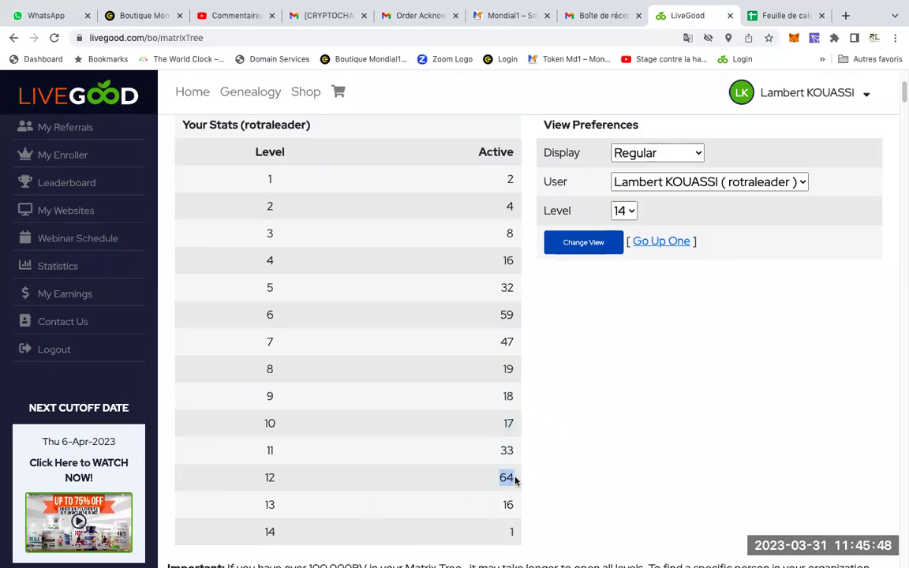
left_click(770, 16)
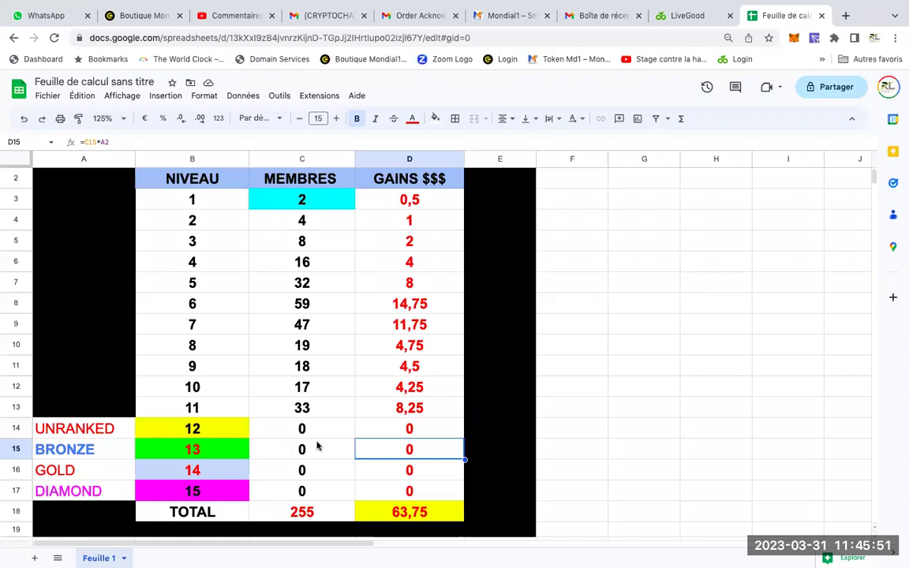
left_click(407, 430)
left_click(303, 430)
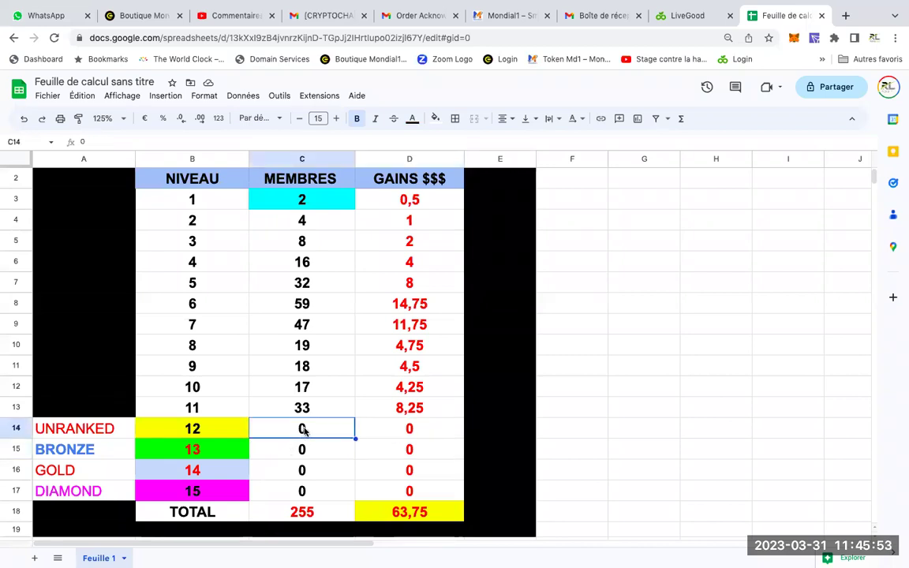
type("64")
left_click(382, 466)
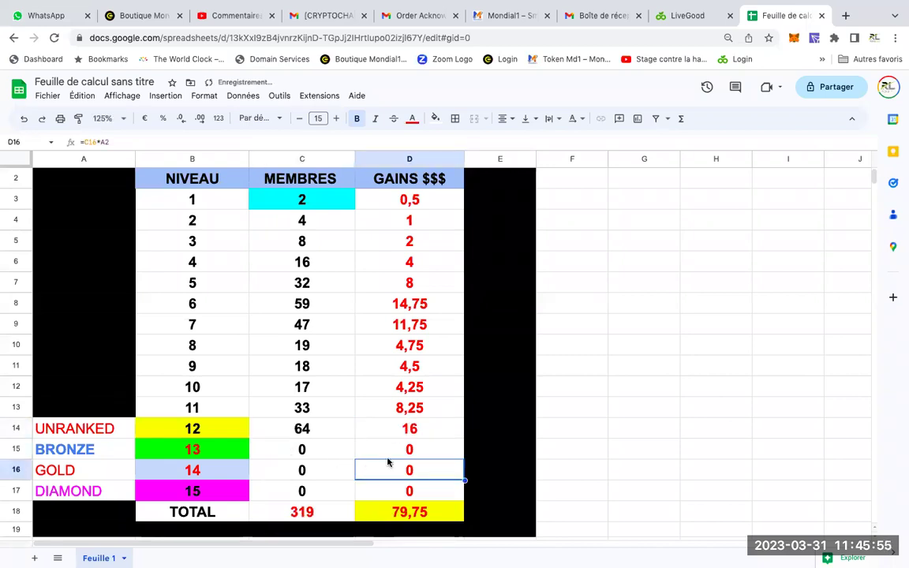
Highlight the level 13 active count in LiveGood and set level 13 to 16 members in the spreadsheet.
left_click(683, 15)
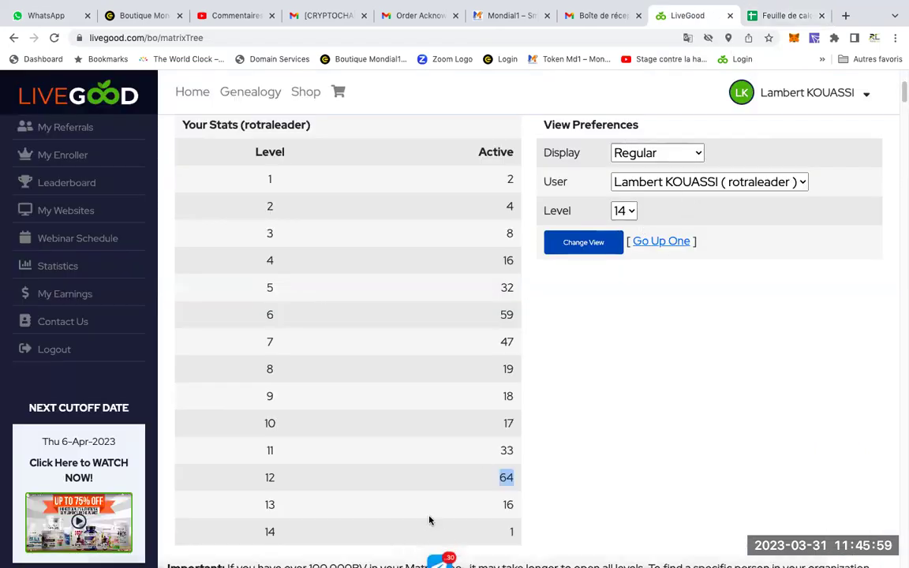
left_click_drag(502, 505, 515, 509)
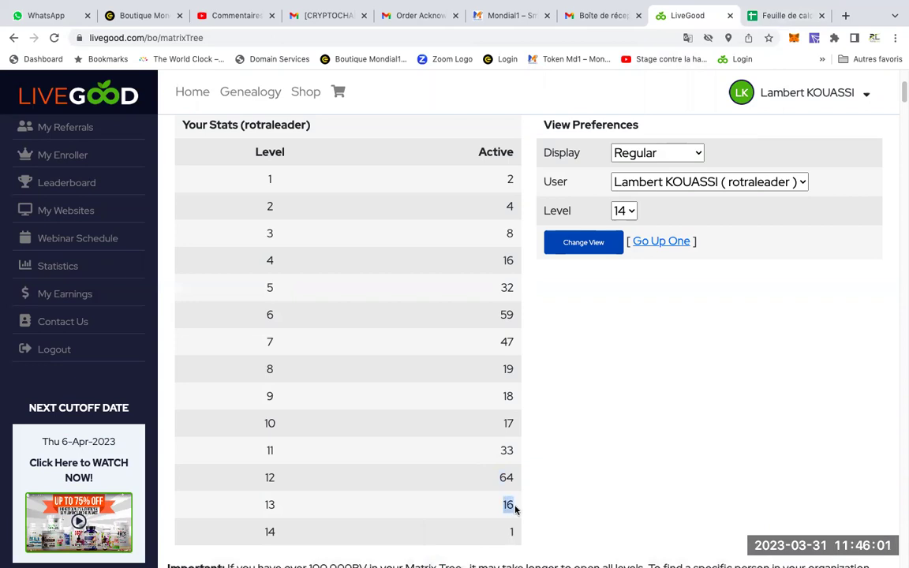
left_click(777, 15)
left_click(301, 449)
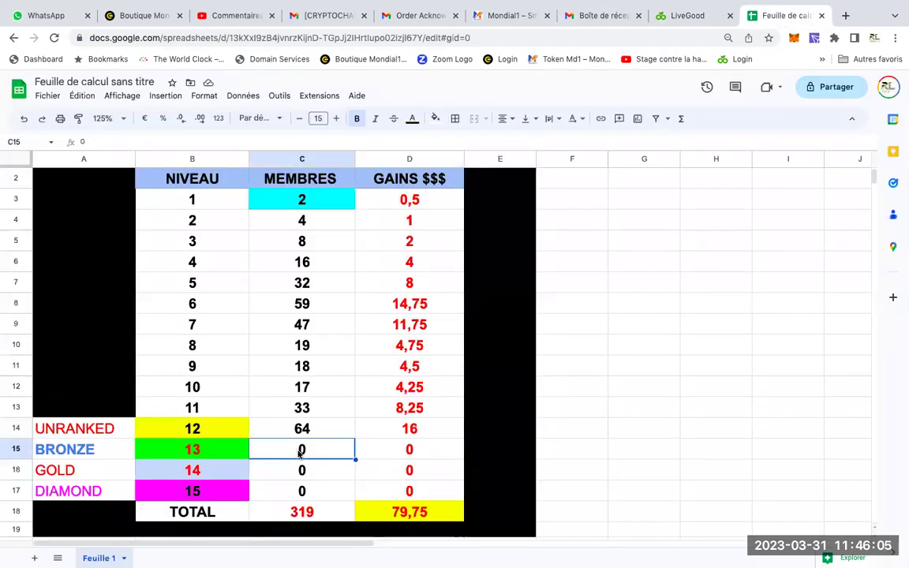
type("16")
left_click(399, 471)
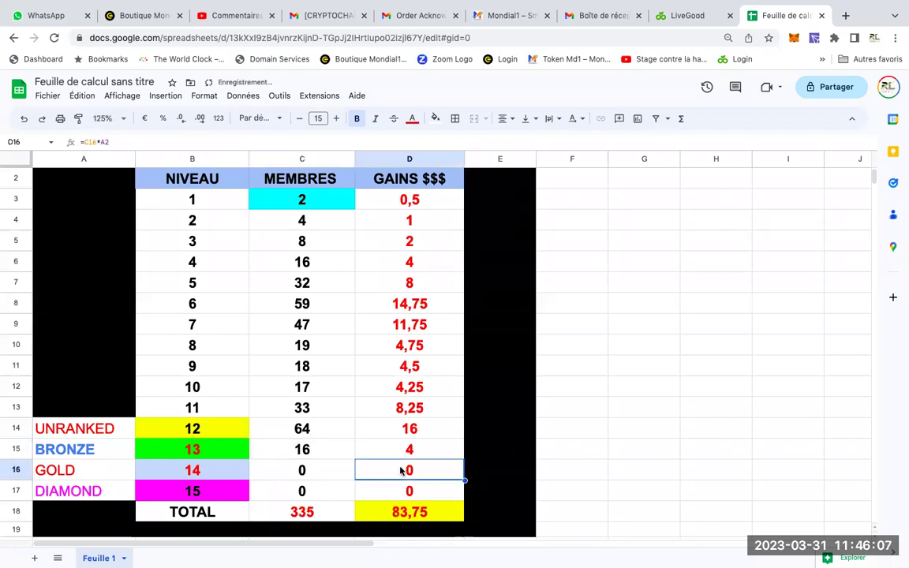
Highlight the level 14 active count in LiveGood, set level 14 to 1 member in the spreadsheet and select the total gains cell.
left_click(695, 15)
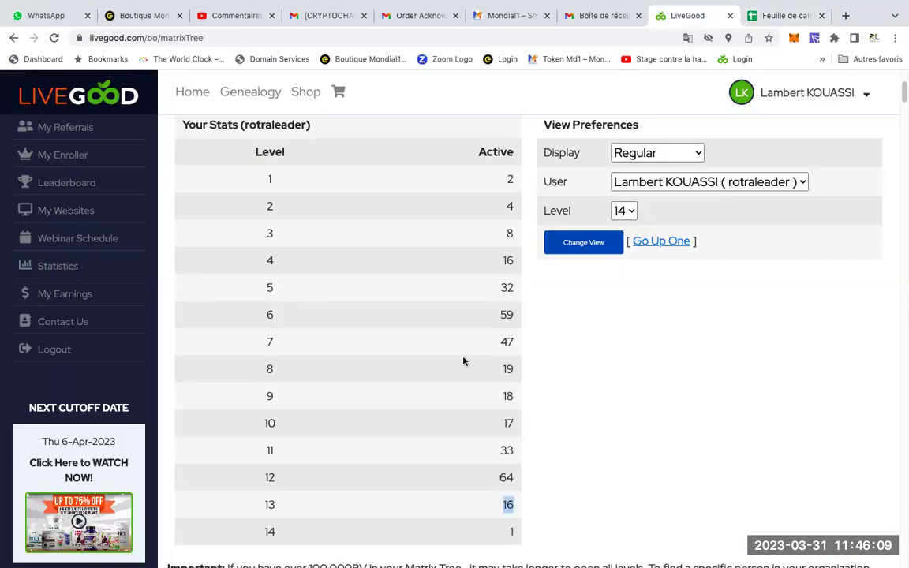
scroll(387, 432, "down", 3)
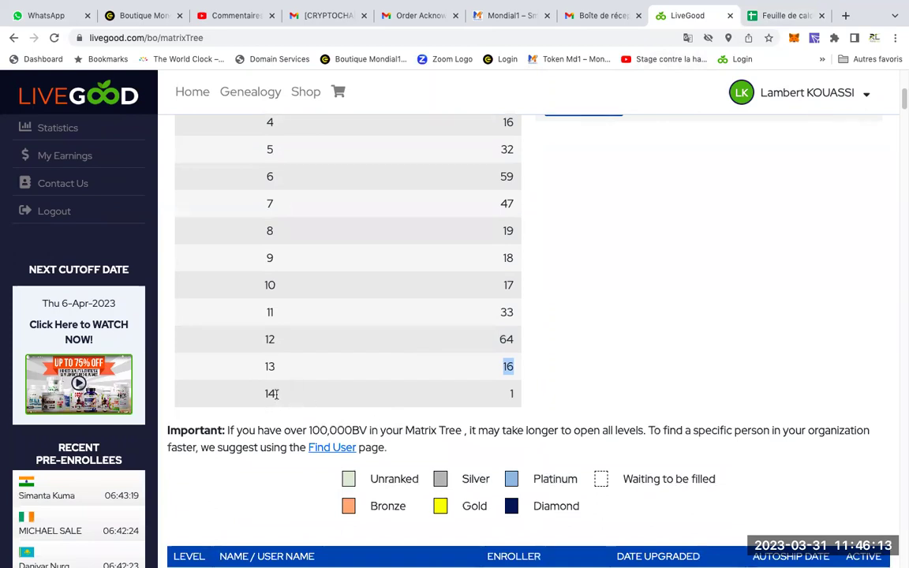
double_click(512, 394)
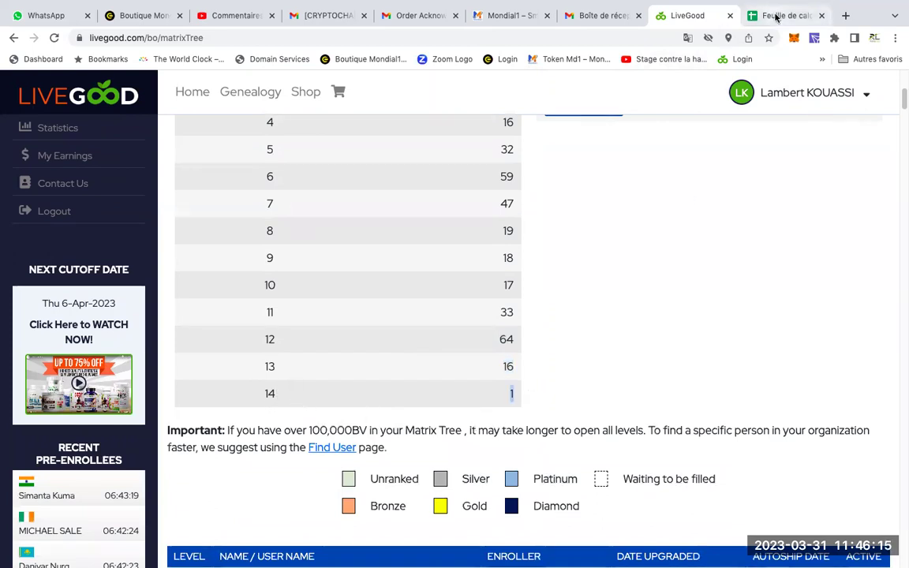
left_click(777, 16)
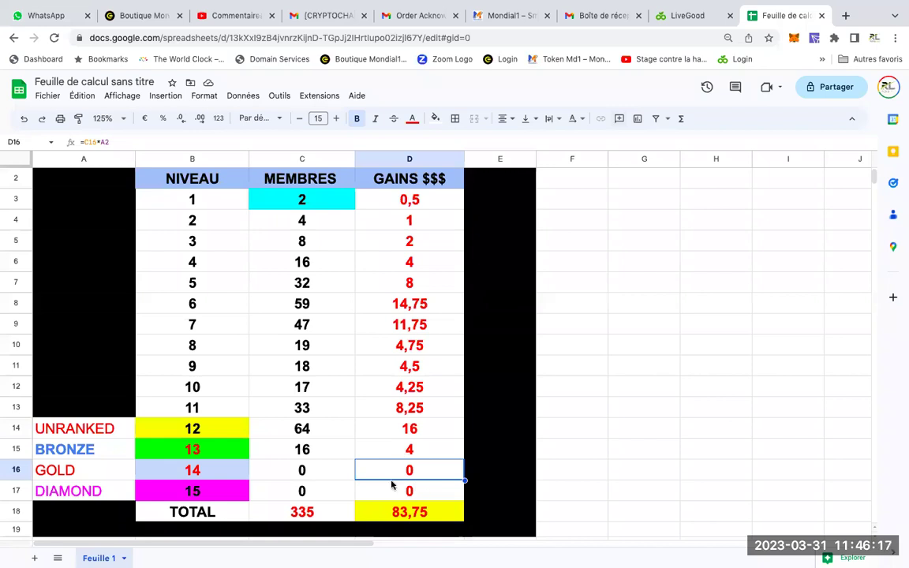
left_click(311, 473)
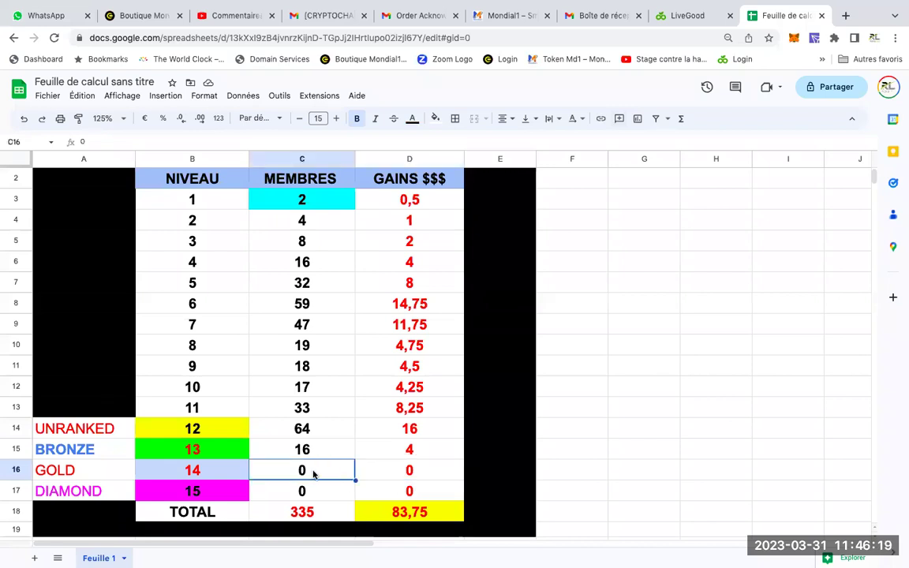
type("1")
key("Tab")
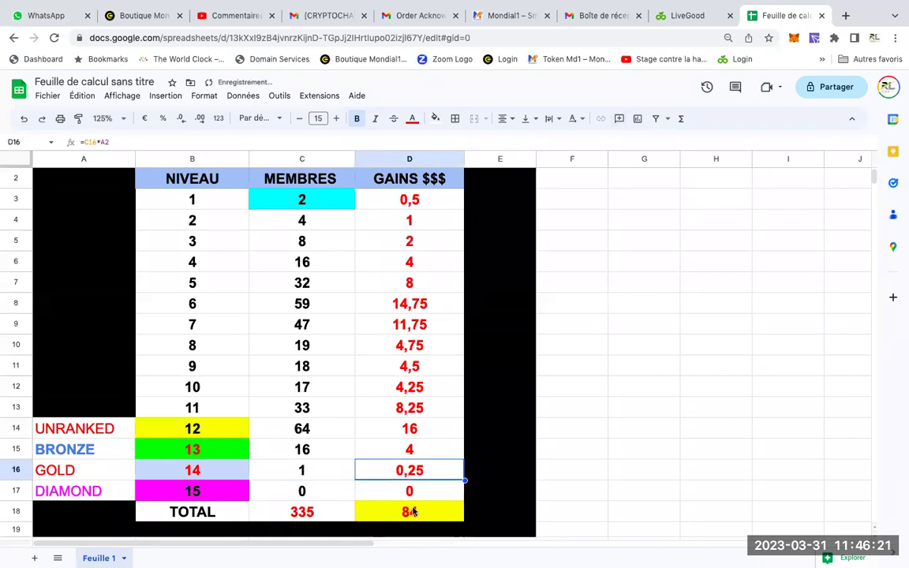
left_click(431, 514)
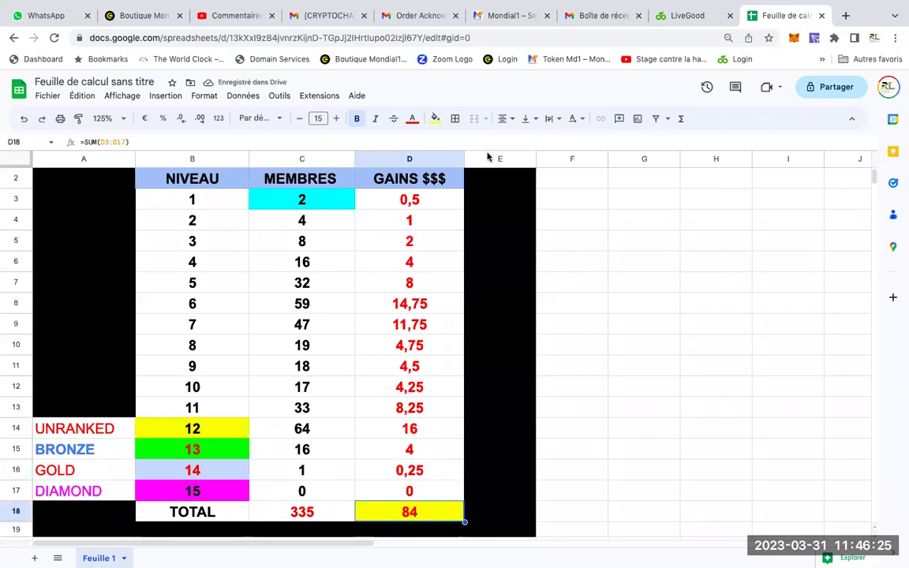
Switch back to LiveGood and return to the beginning of the Matrix Tree page.
left_click(687, 16)
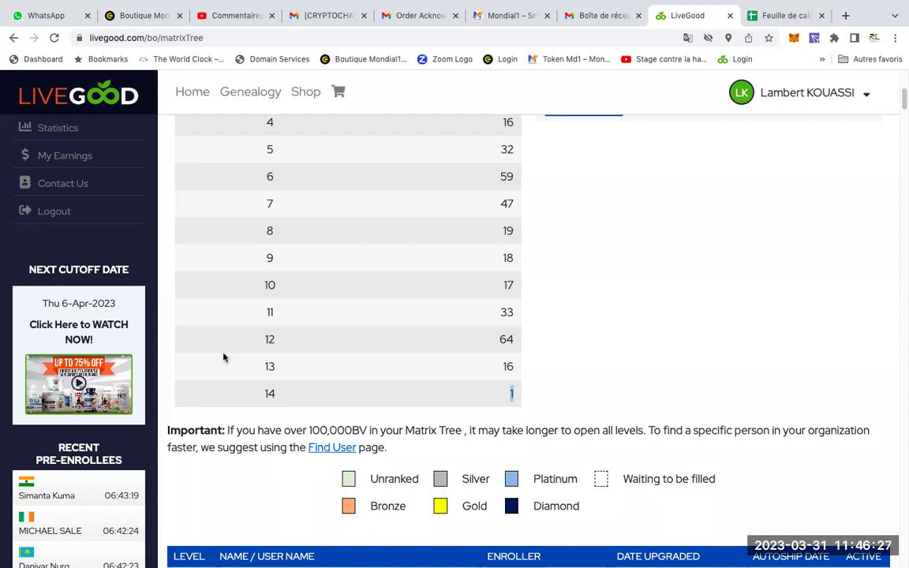
scroll(223, 357, "up", 5)
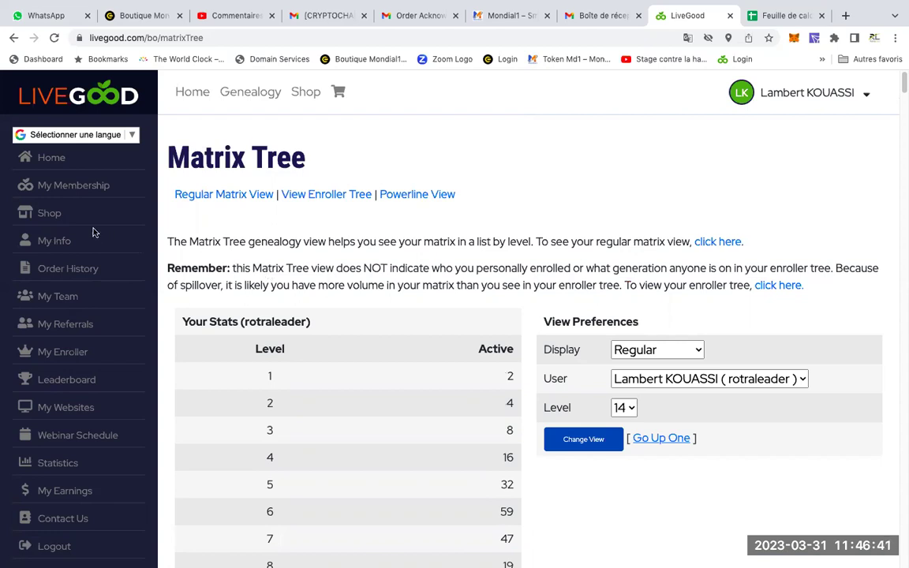
scroll(95, 234, "down", 2)
scroll(97, 230, "up", 2)
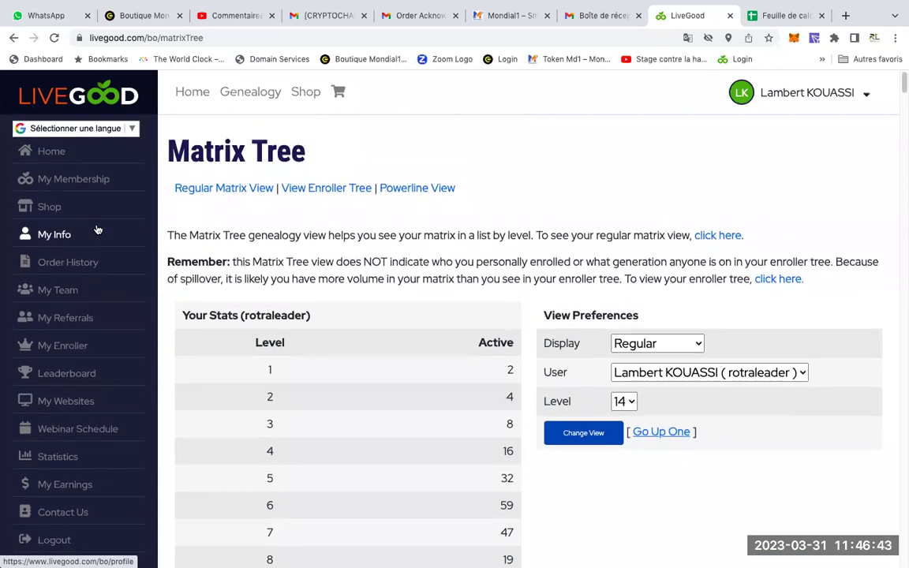